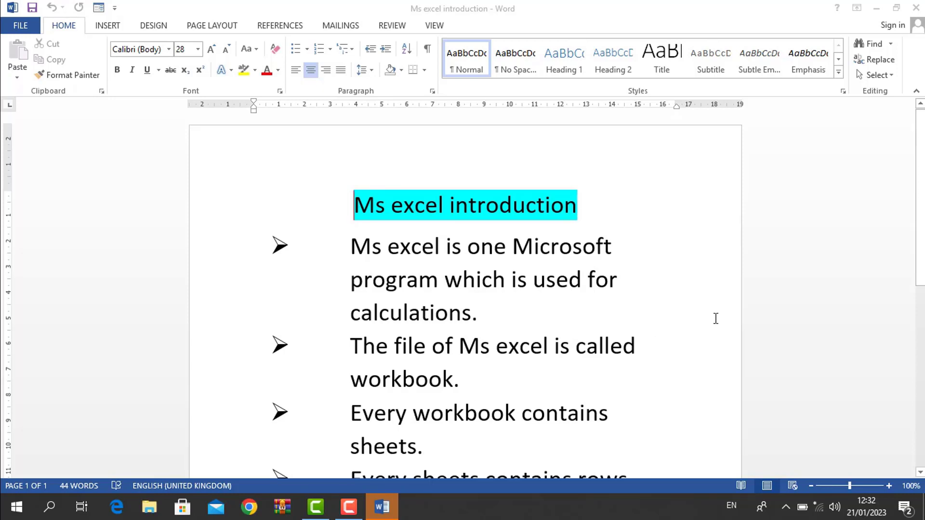
Step: Read through the Excel introduction notes from the title to the last bullet and close the document
{"action": "scroll", "coordinate": [923, 236], "scroll_direction": "down", "scroll_amount": 3}
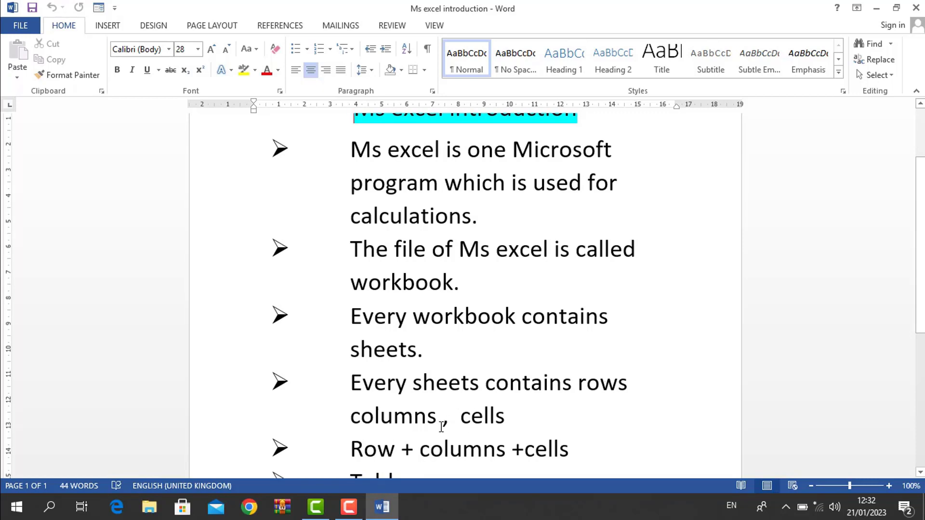
{"action": "scroll", "coordinate": [530, 360], "scroll_direction": "down", "scroll_amount": 3}
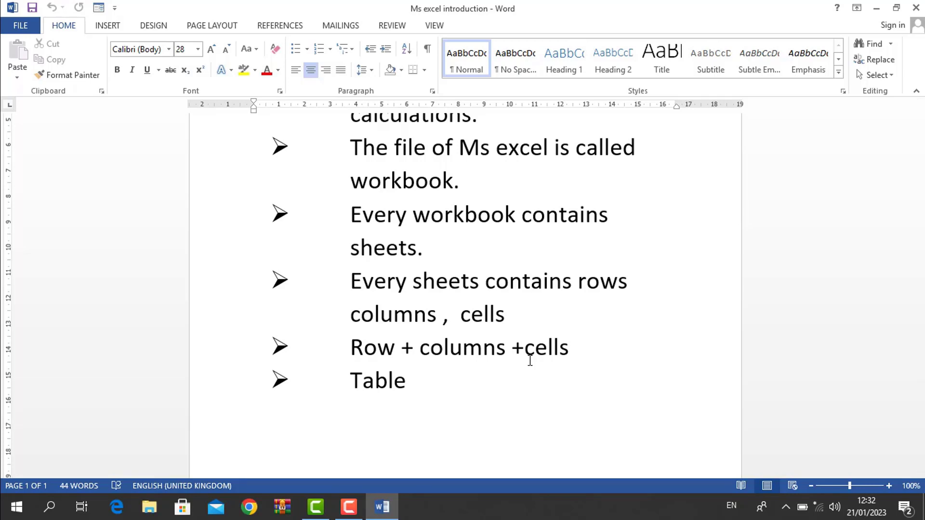
{"action": "scroll", "coordinate": [920, 273], "scroll_direction": "up", "scroll_amount": 1}
{"action": "scroll", "coordinate": [920, 273], "scroll_direction": "up", "scroll_amount": 3}
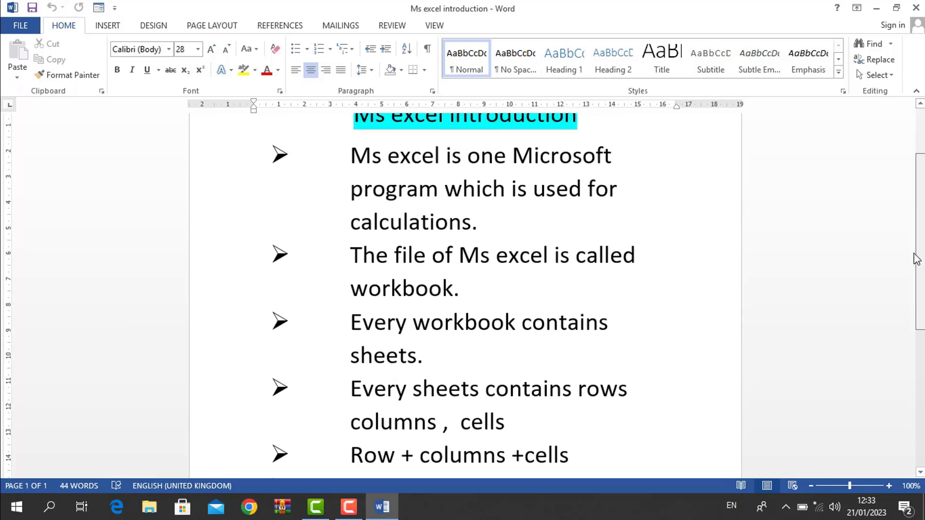
{"action": "left_click", "coordinate": [916, 7]}
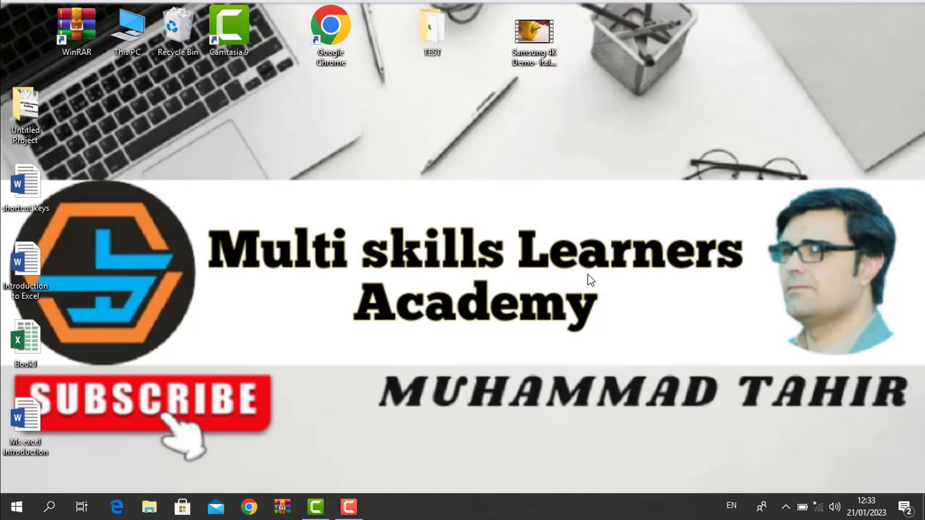
Step: Launch Excel and create a blank workbook
{"action": "key", "text": "super+r"}
{"action": "type", "text": "excel"}
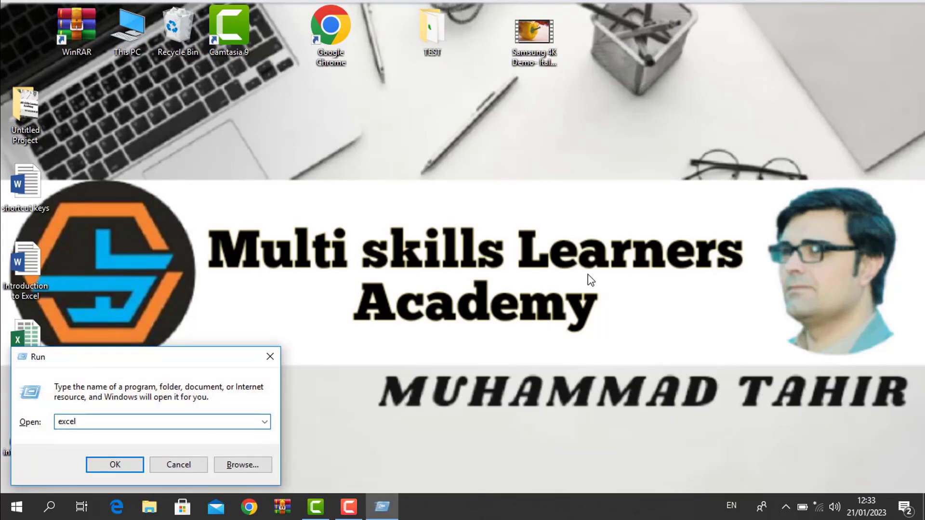
{"action": "key", "text": "Return"}
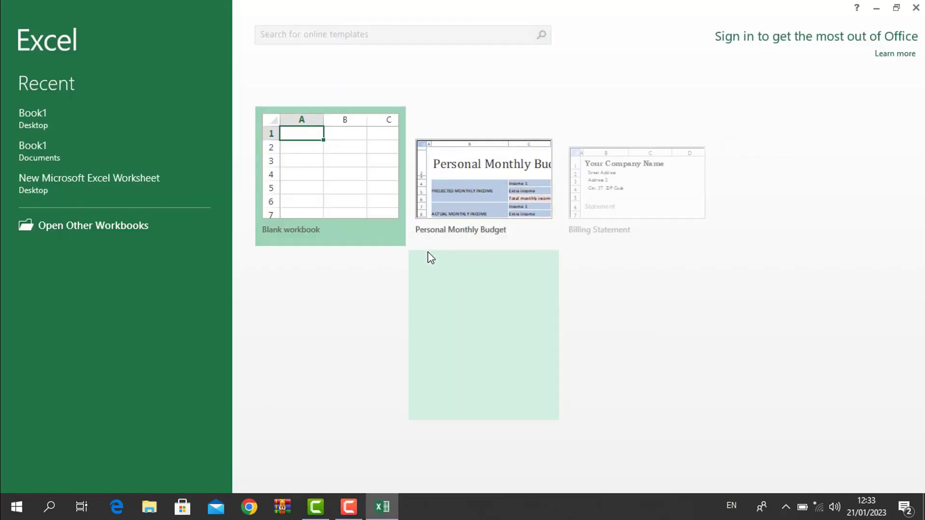
{"action": "left_click", "coordinate": [357, 204]}
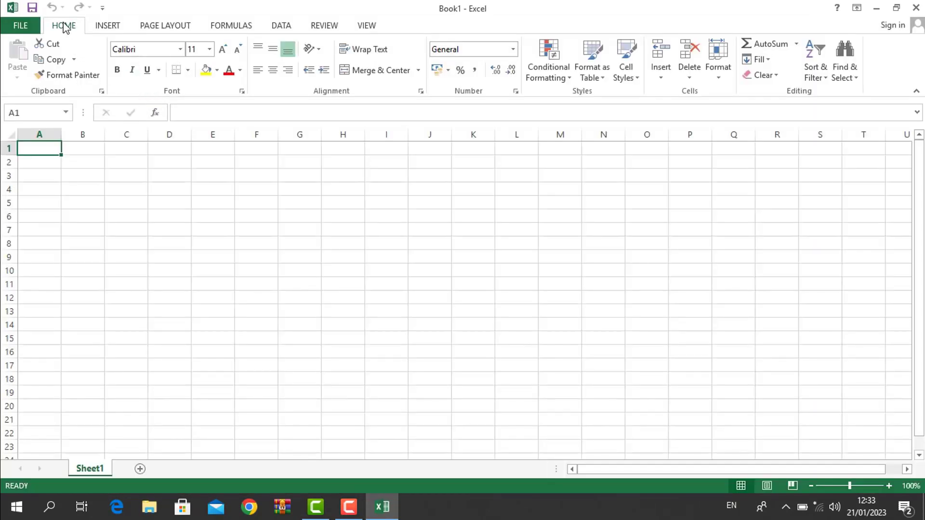
Step: Fill every cell of the range E5:I14 with the same lowercase first name in one entry
{"action": "left_click_drag", "start_coordinate": [200, 200], "coordinate": [388, 329]}
{"action": "type", "text": "asad"}
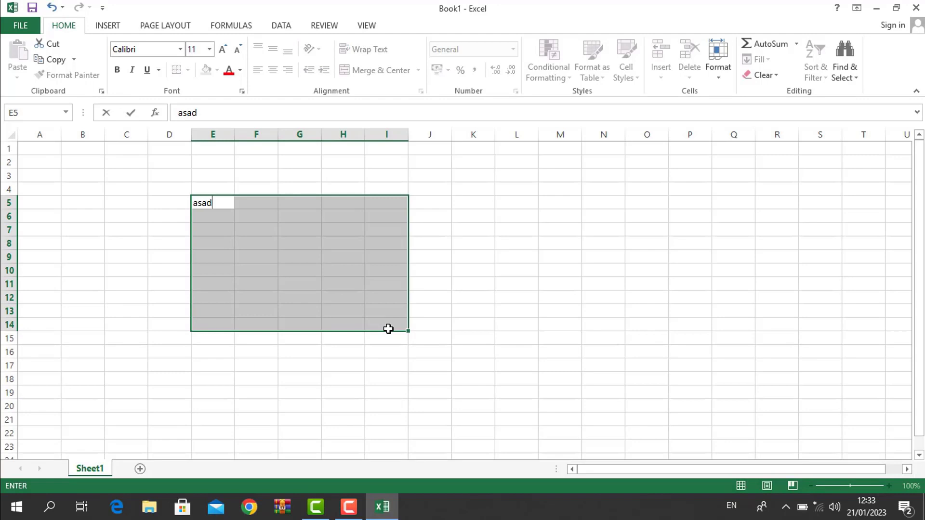
{"action": "key", "text": "ctrl+Return"}
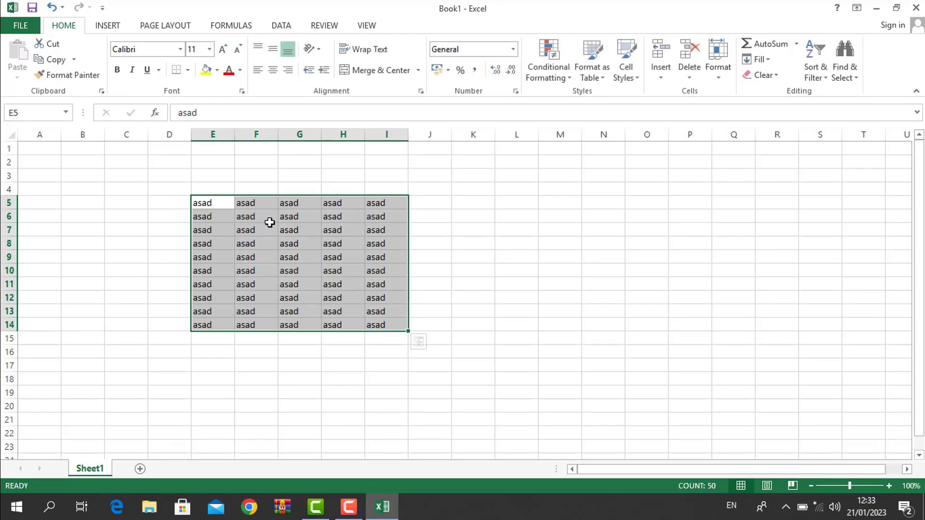
Step: Move the filled block E5:I14 to a new location starting at cell N5 using Cut and Paste
{"action": "left_click", "coordinate": [53, 48]}
{"action": "left_click", "coordinate": [609, 205]}
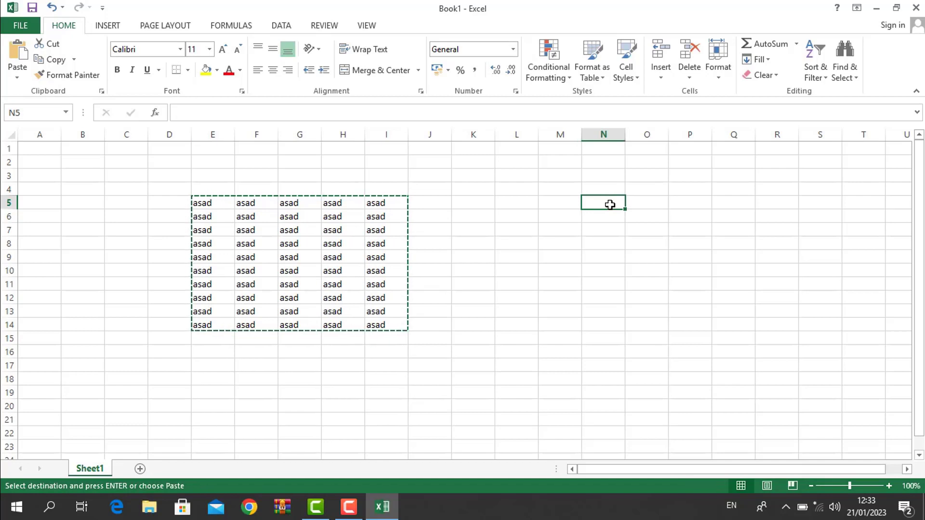
{"action": "left_click", "coordinate": [17, 59]}
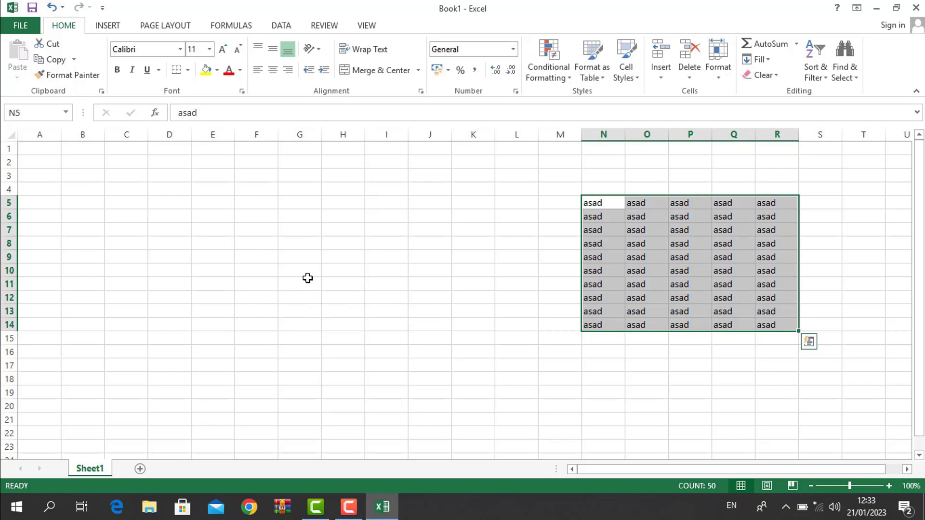
Step: Copy the block N5:R14 and paste it starting at cell D9, clearing the copy marquee
{"action": "left_click", "coordinate": [54, 60]}
{"action": "left_click", "coordinate": [170, 257]}
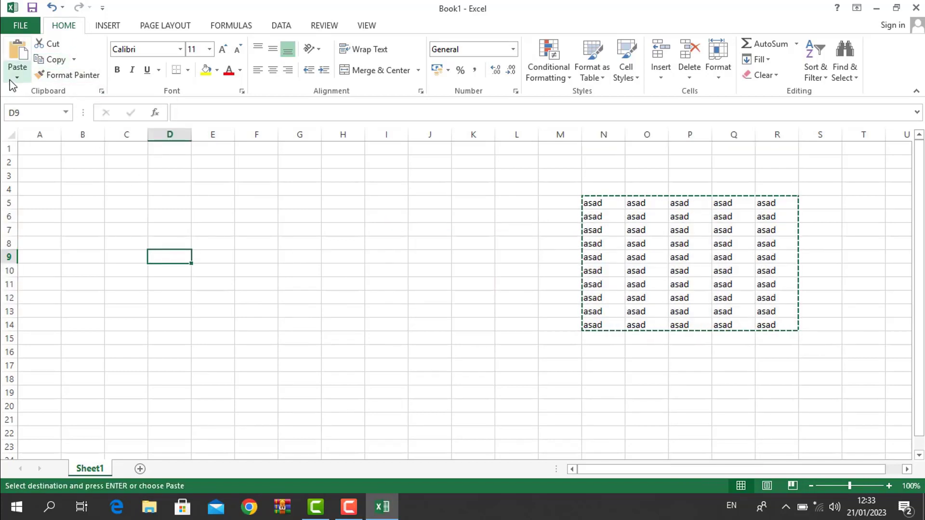
{"action": "left_click", "coordinate": [17, 55]}
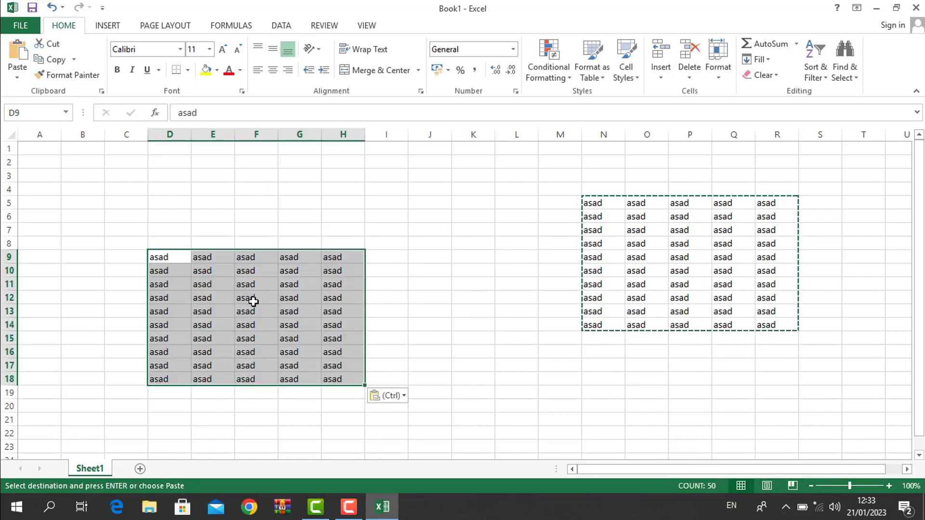
{"action": "key", "text": "Escape"}
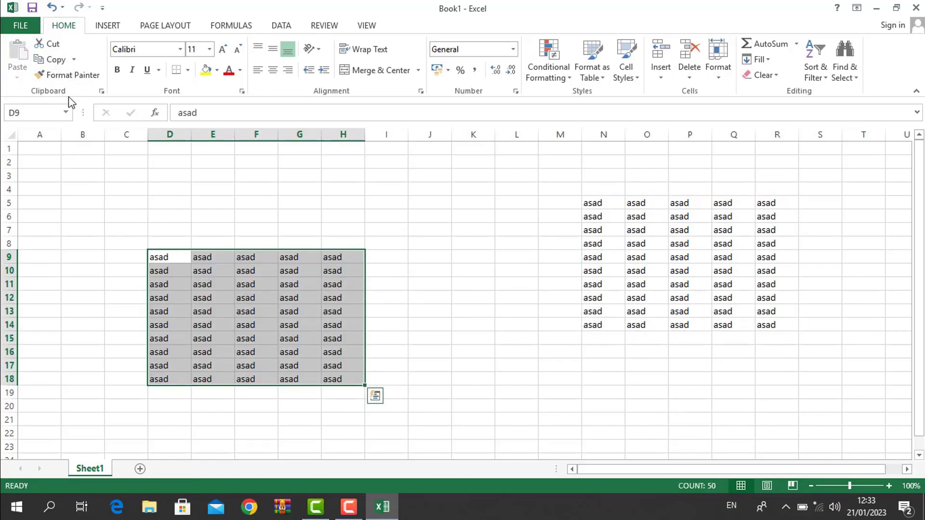
Step: Give the cells E9:G12 a yellow fill and a red font colour
{"action": "left_click", "coordinate": [250, 270]}
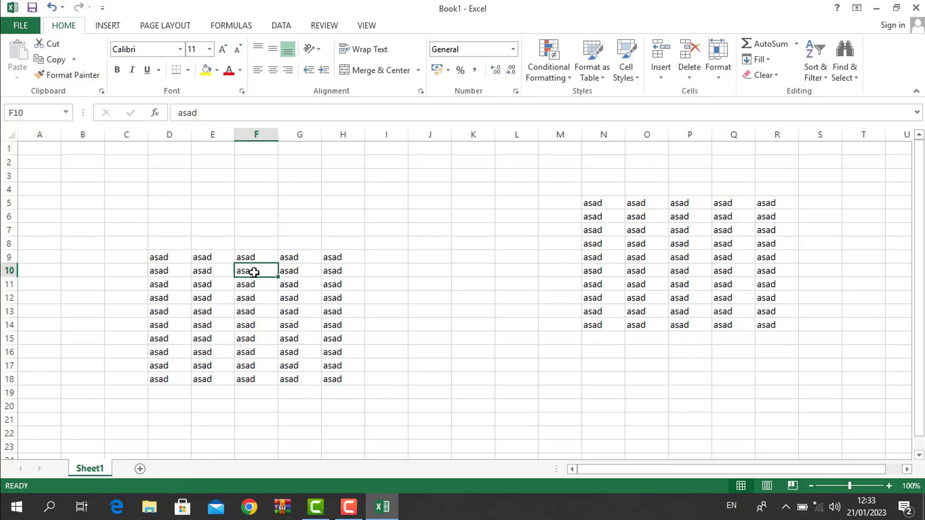
{"action": "left_click_drag", "start_coordinate": [207, 260], "coordinate": [291, 290]}
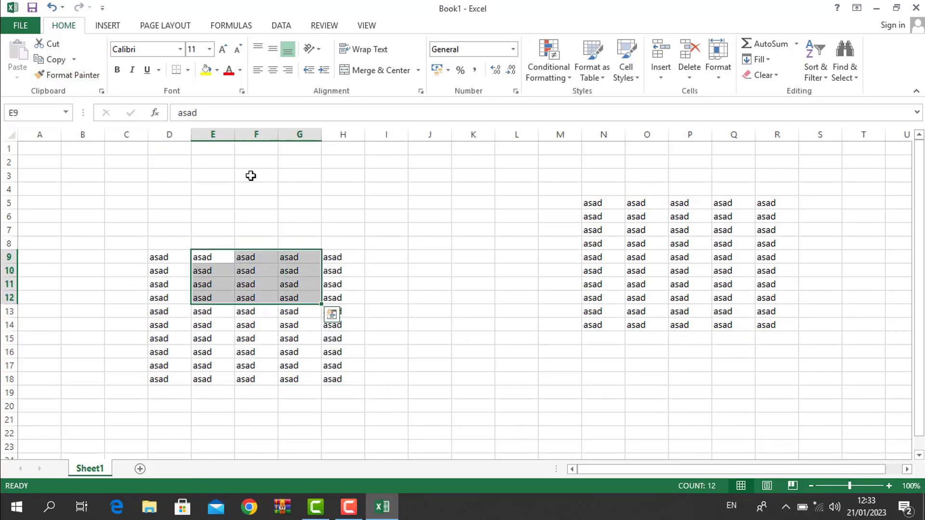
{"action": "left_click", "coordinate": [207, 71]}
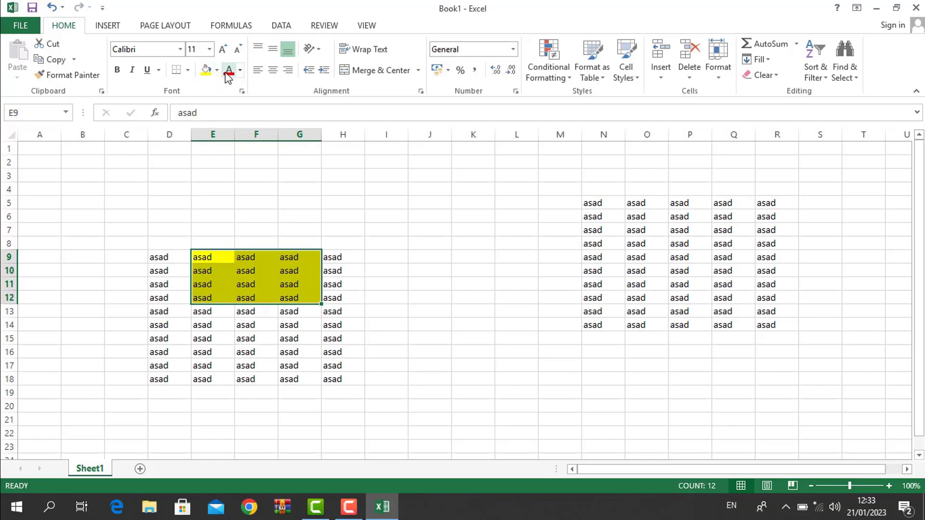
{"action": "left_click", "coordinate": [229, 70]}
{"action": "left_click", "coordinate": [244, 260]}
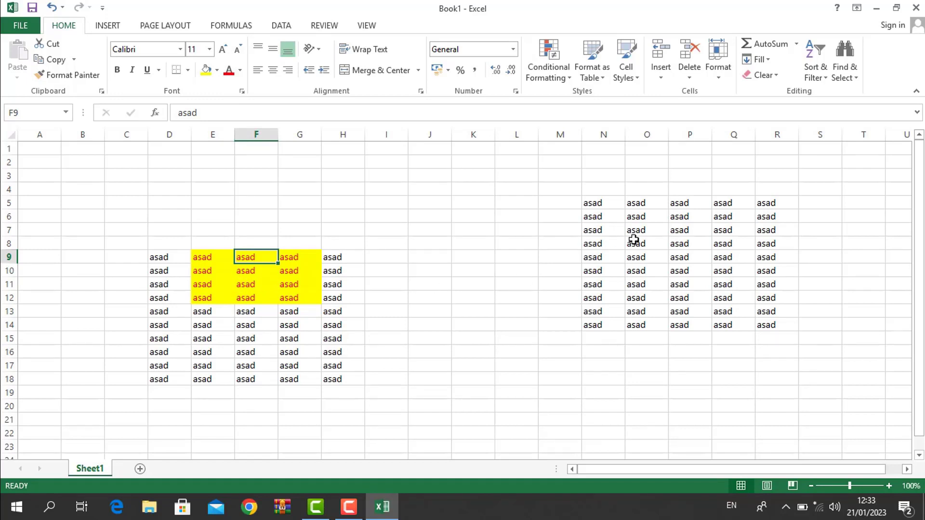
Step: Copy the formatting of cell F9 onto the range N4:Q14 with Format Painter
{"action": "left_click", "coordinate": [70, 76]}
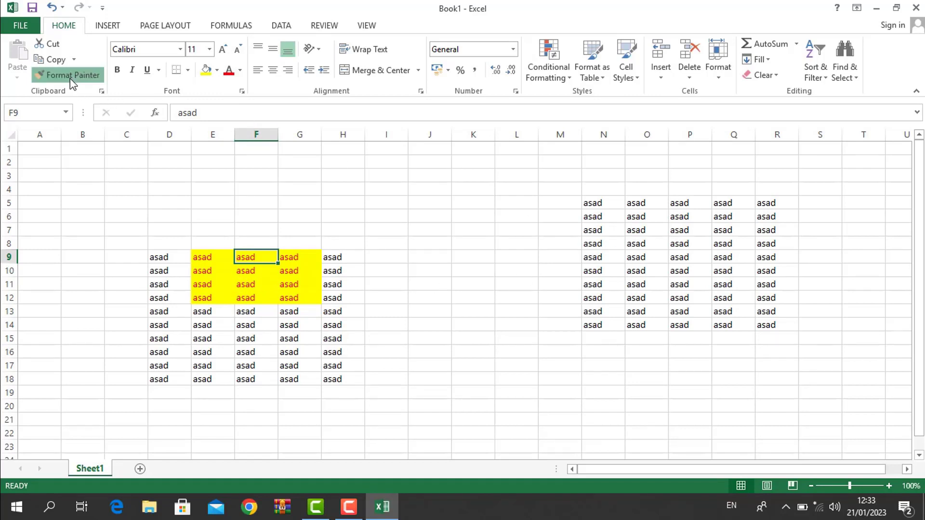
{"action": "left_click_drag", "start_coordinate": [583, 194], "coordinate": [737, 330]}
{"action": "left_click", "coordinate": [676, 275]}
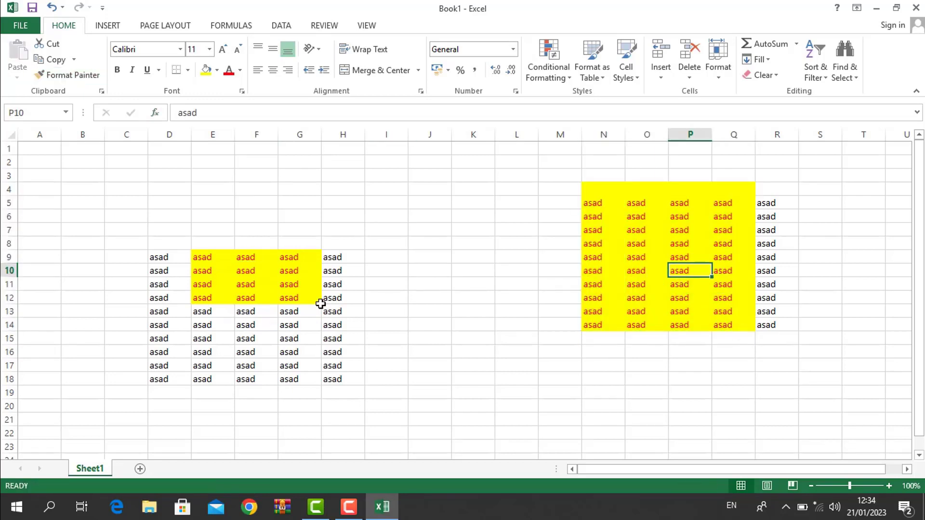
Step: Set the font of the whole block D9:H18 to Algerian at size 12
{"action": "left_click", "coordinate": [290, 312]}
{"action": "key", "text": "ctrl+a"}
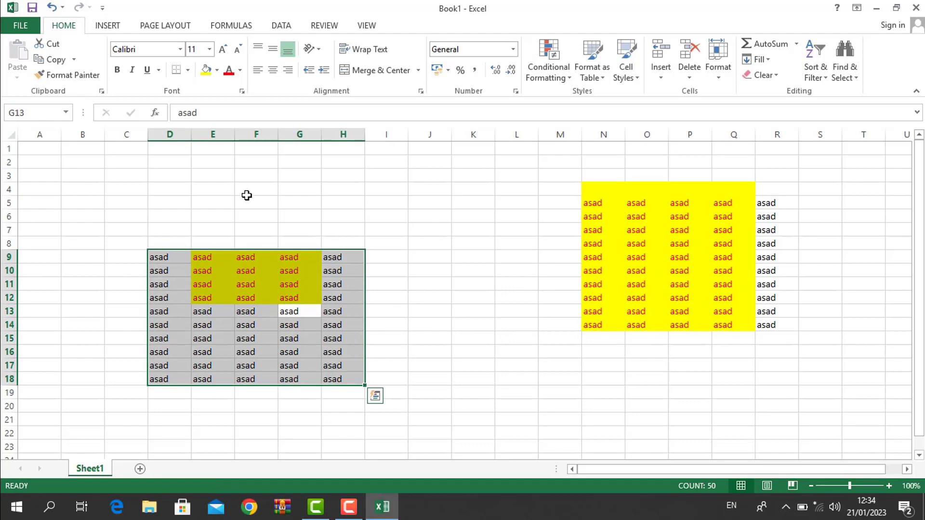
{"action": "left_click", "coordinate": [181, 50]}
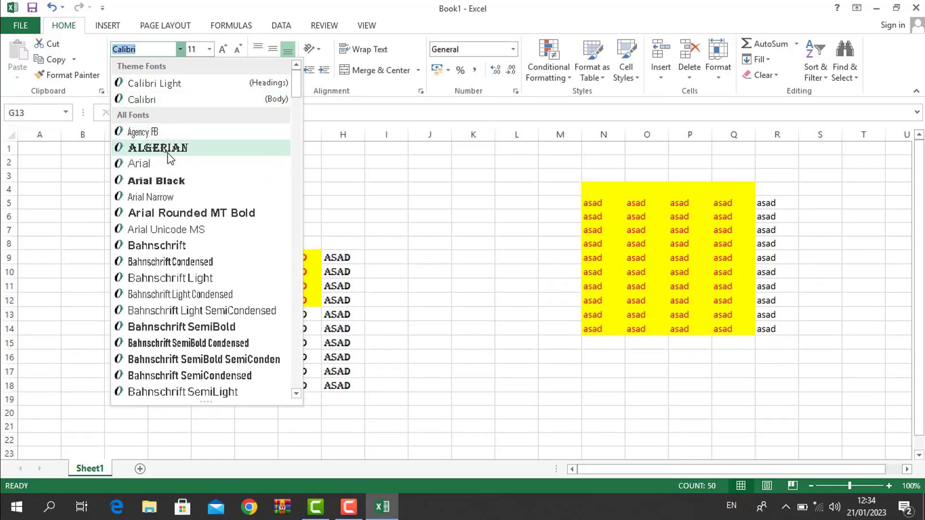
{"action": "left_click", "coordinate": [168, 153]}
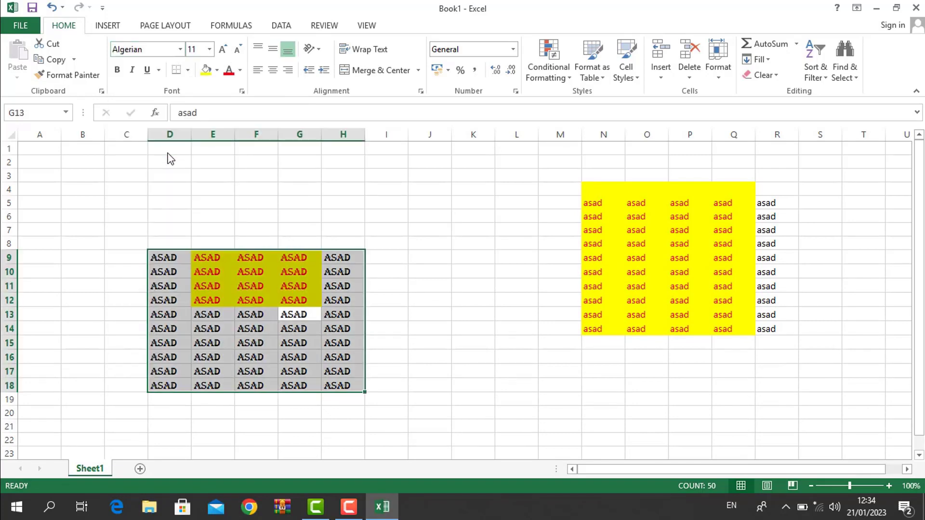
{"action": "left_click", "coordinate": [209, 49]}
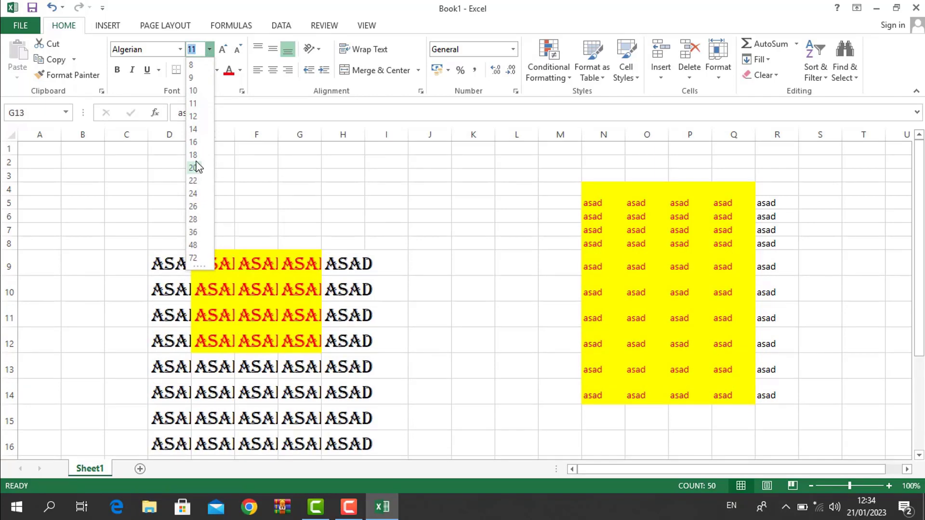
{"action": "left_click", "coordinate": [193, 121]}
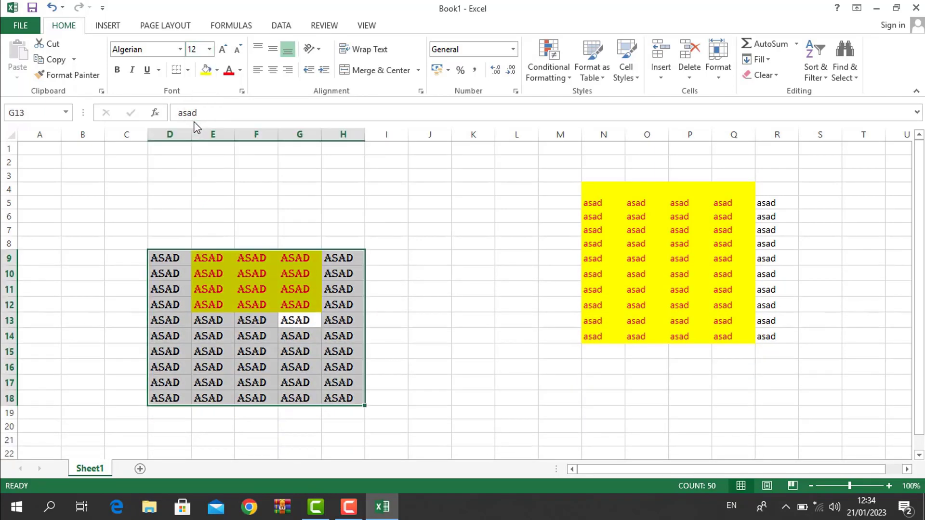
Step: Enlarge the font of D9:H18 by three increments and shrink it back down to size 11
{"action": "left_click", "coordinate": [227, 48]}
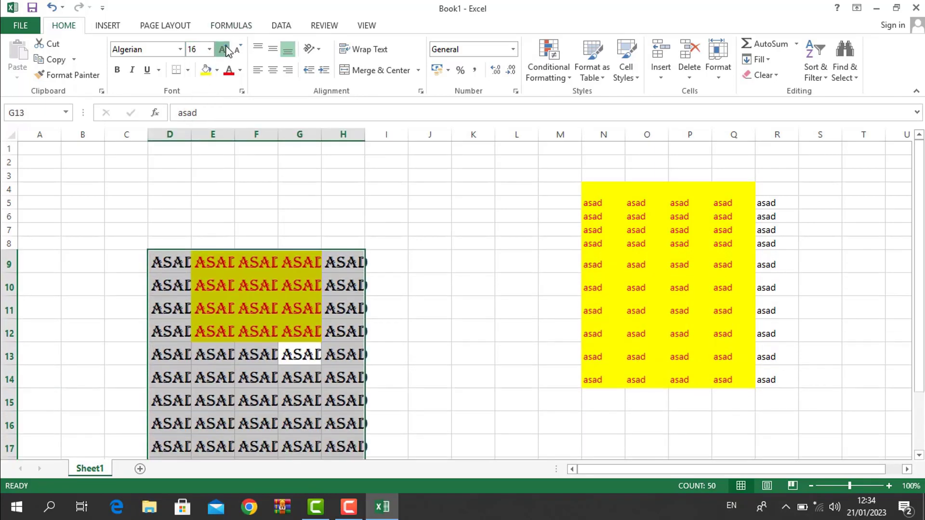
{"action": "left_click", "coordinate": [227, 49]}
{"action": "left_click", "coordinate": [227, 49]}
{"action": "left_click", "coordinate": [240, 50]}
{"action": "left_click", "coordinate": [239, 50]}
{"action": "left_click", "coordinate": [240, 50]}
{"action": "left_click", "coordinate": [239, 50]}
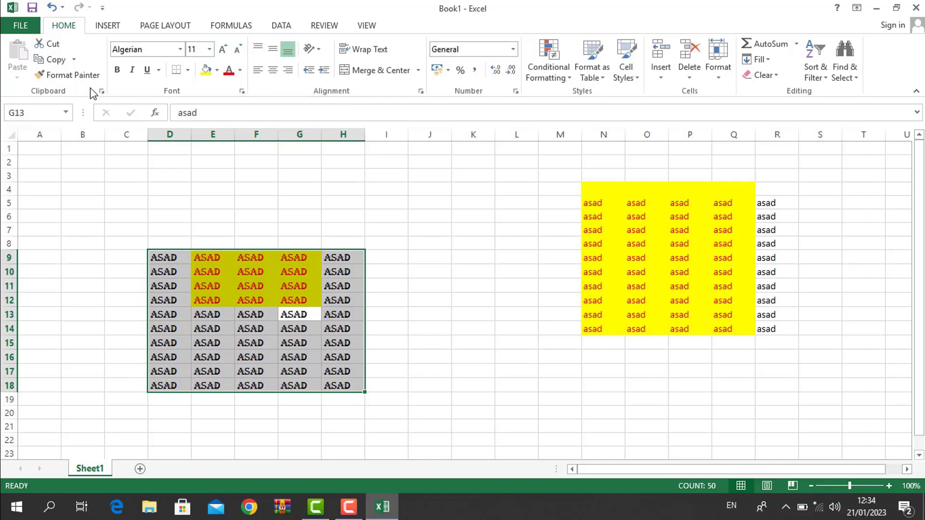
Step: Make the text in D9:H18 bold, italic and underlined
{"action": "left_click", "coordinate": [117, 70]}
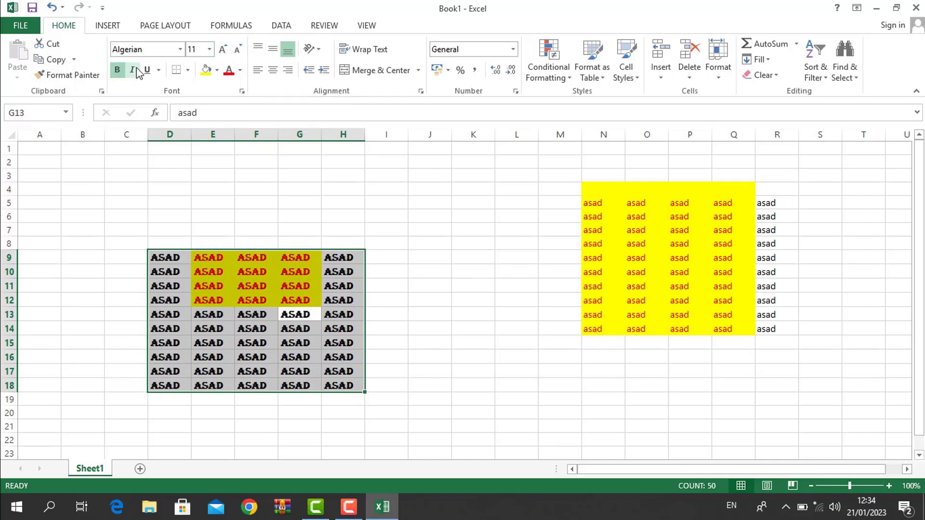
{"action": "left_click", "coordinate": [134, 70]}
{"action": "left_click", "coordinate": [148, 70]}
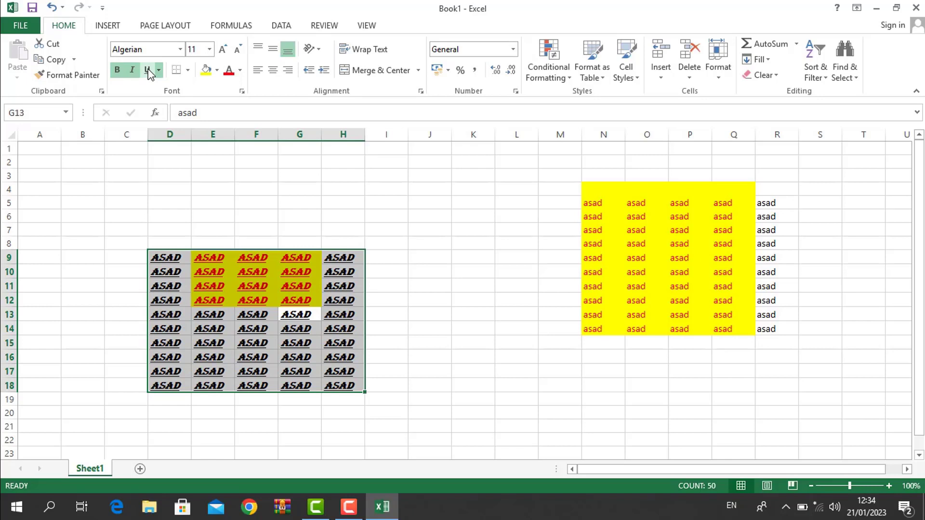
Step: Format the block D9:H18 with All Borders, a yellow fill and a red font colour
{"action": "left_click", "coordinate": [188, 71]}
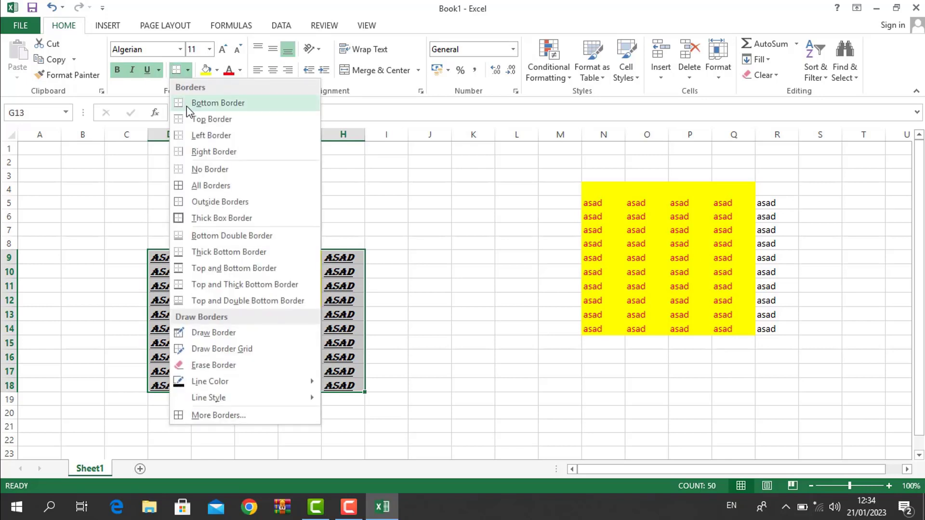
{"action": "left_click", "coordinate": [189, 191]}
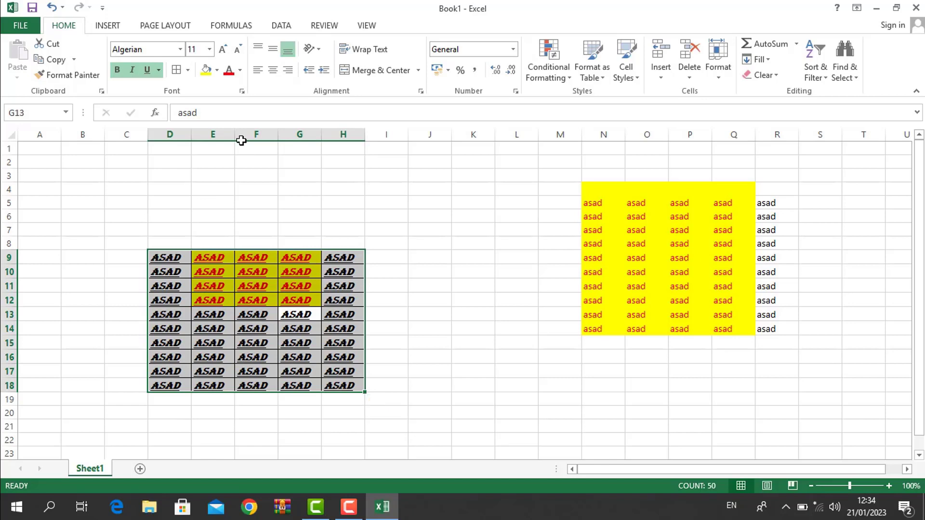
{"action": "left_click", "coordinate": [206, 70]}
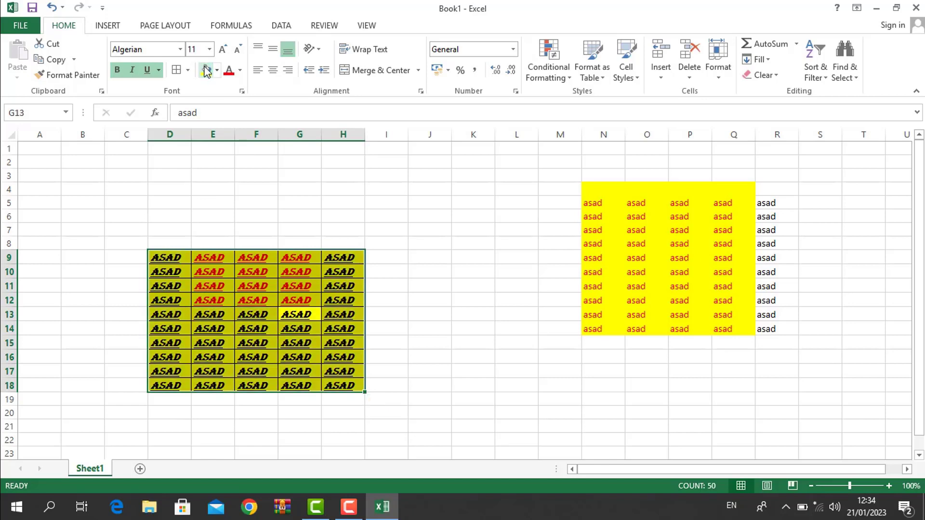
{"action": "left_click", "coordinate": [229, 71]}
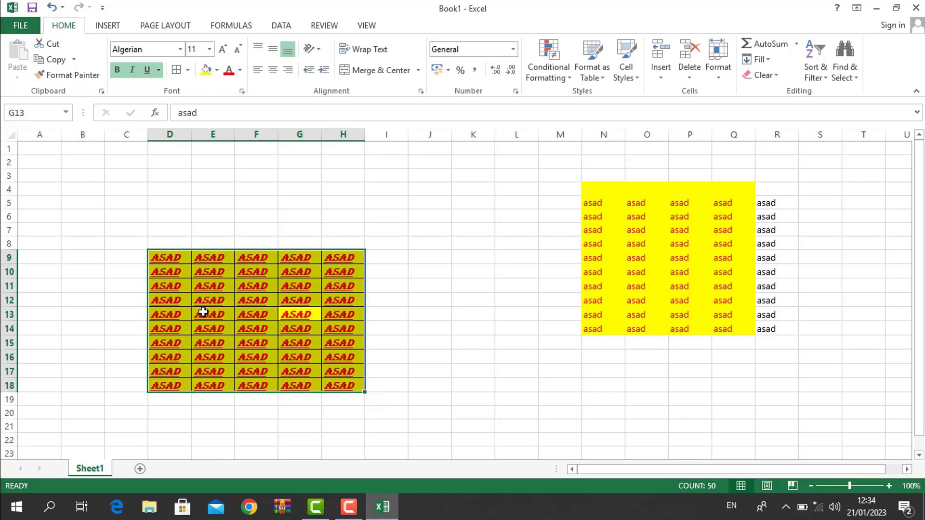
Step: Create a new blank workbook and apply Merge & Center to the block E6:J17
{"action": "key", "text": "ctrl+n"}
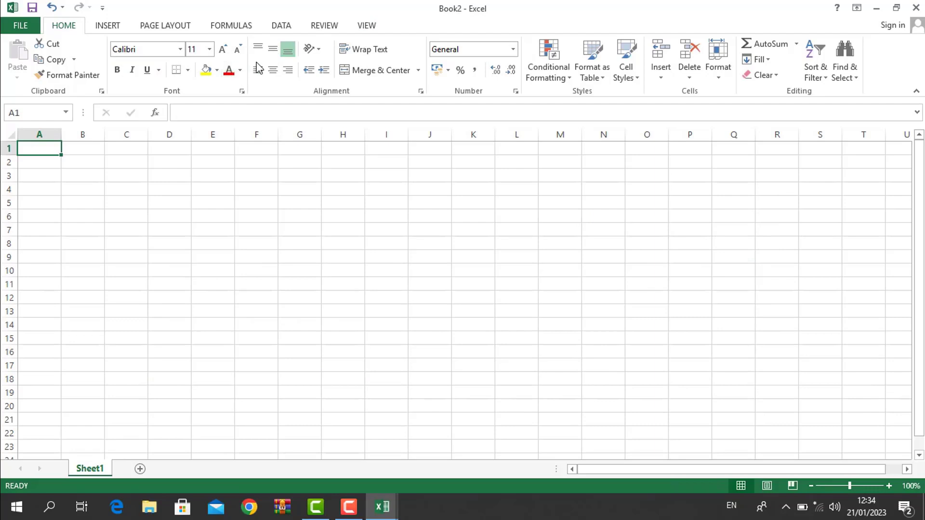
{"action": "left_click", "coordinate": [7, 268]}
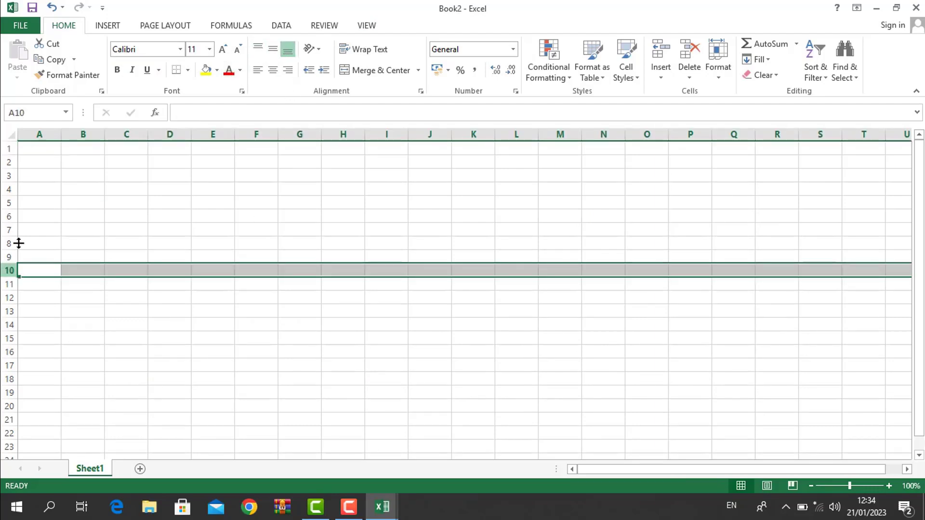
{"action": "left_click", "coordinate": [93, 141]}
{"action": "left_click", "coordinate": [216, 242]}
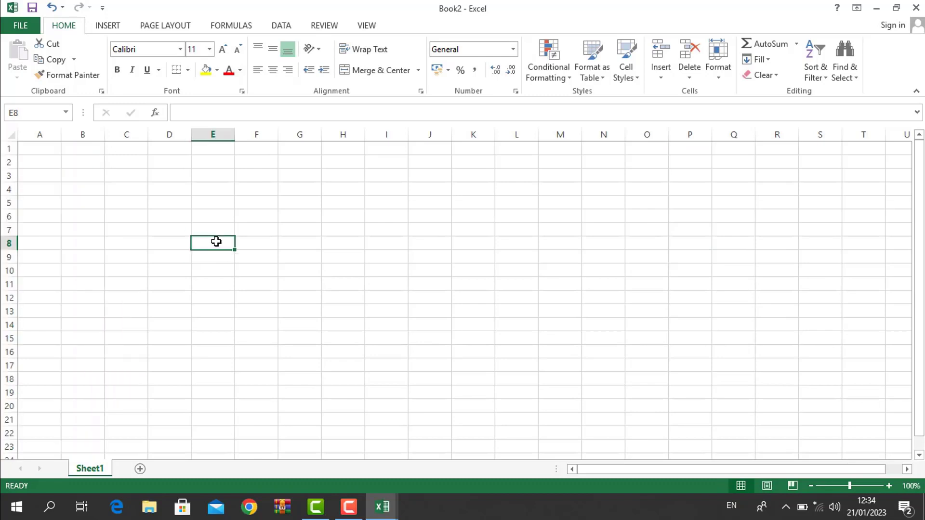
{"action": "left_click_drag", "start_coordinate": [224, 217], "coordinate": [432, 342]}
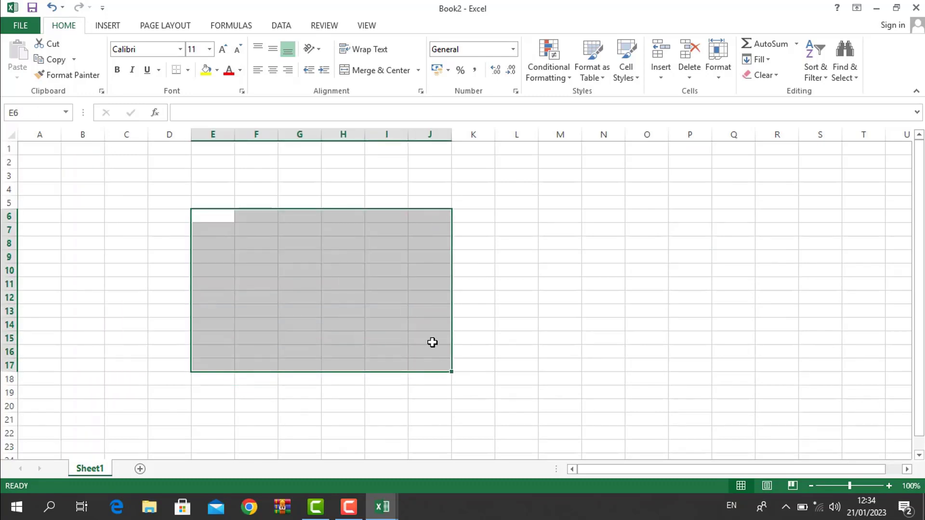
{"action": "left_click", "coordinate": [380, 70]}
Step: Enter "wl" in the merged block E6:J17 and "c" in cell A6
{"action": "type", "text": "wlcome"}
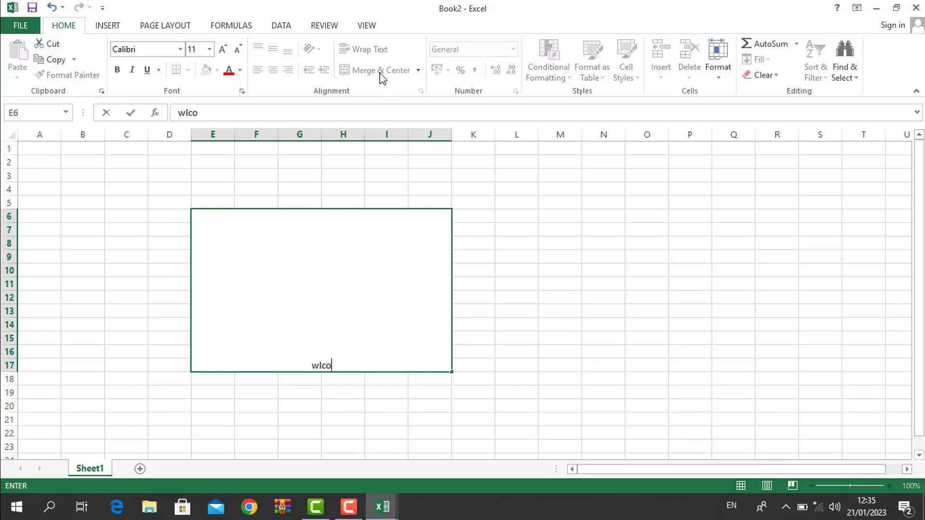
{"action": "key", "text": "BackSpace"}
{"action": "key", "text": "BackSpace"}
{"action": "key", "text": "BackSpace"}
{"action": "key", "text": "BackSpace"}
{"action": "key", "text": "ctrl+Return"}
{"action": "key", "text": "Home"}
{"action": "type", "text": "c"}
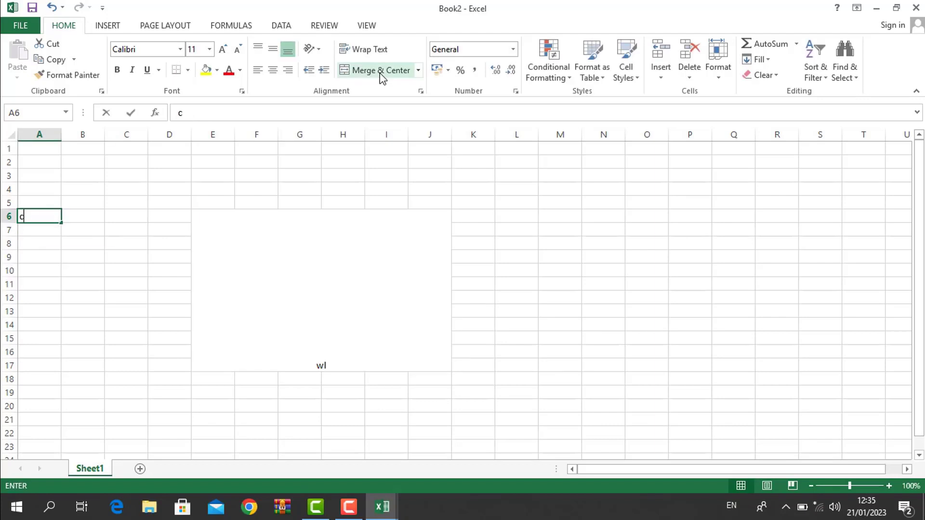
Step: Replace the text in the merged block E6:J17 with "welcome"
{"action": "left_click", "coordinate": [333, 298]}
{"action": "key", "text": "BackSpace"}
{"action": "type", "text": "w"}
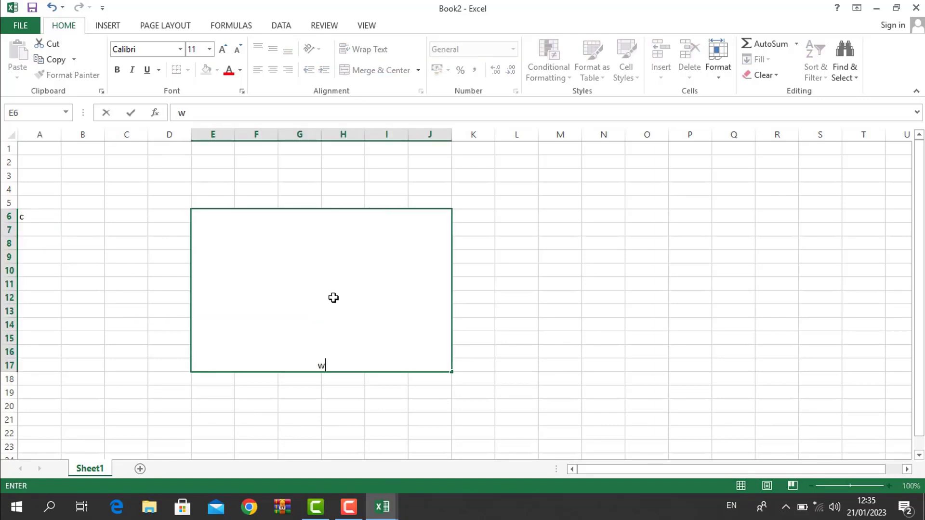
{"action": "type", "text": "elcome"}
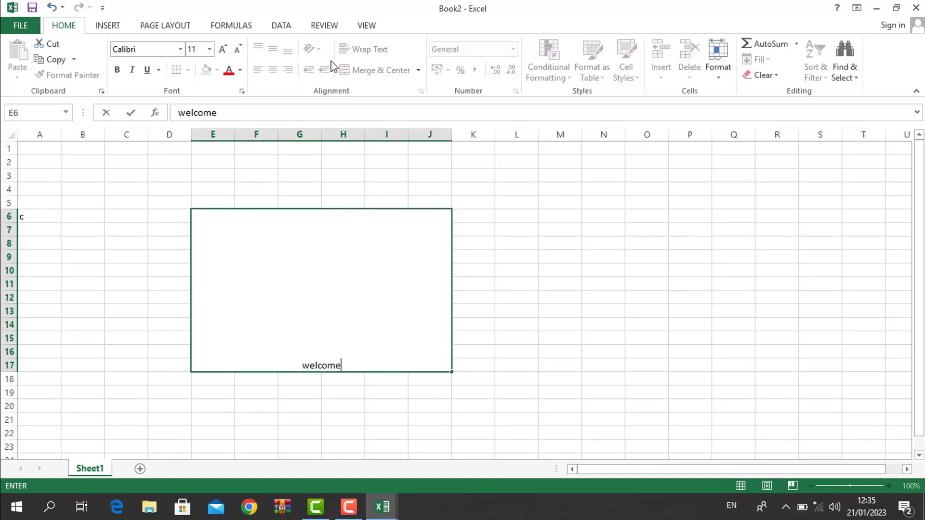
{"action": "left_click", "coordinate": [261, 212]}
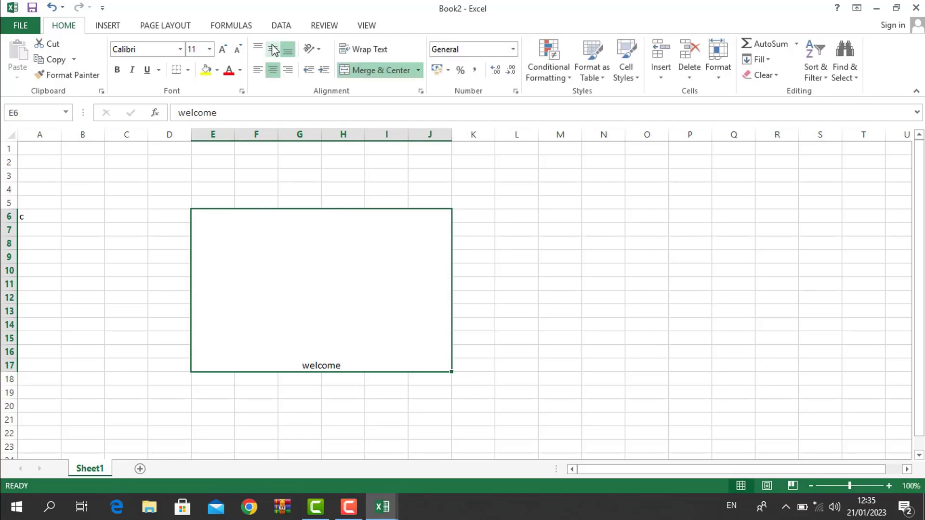
Step: Try the vertical and horizontal alignments on "welcome" in the merged block, ending with middle and right alignment
{"action": "left_click", "coordinate": [274, 50]}
{"action": "left_click", "coordinate": [258, 48]}
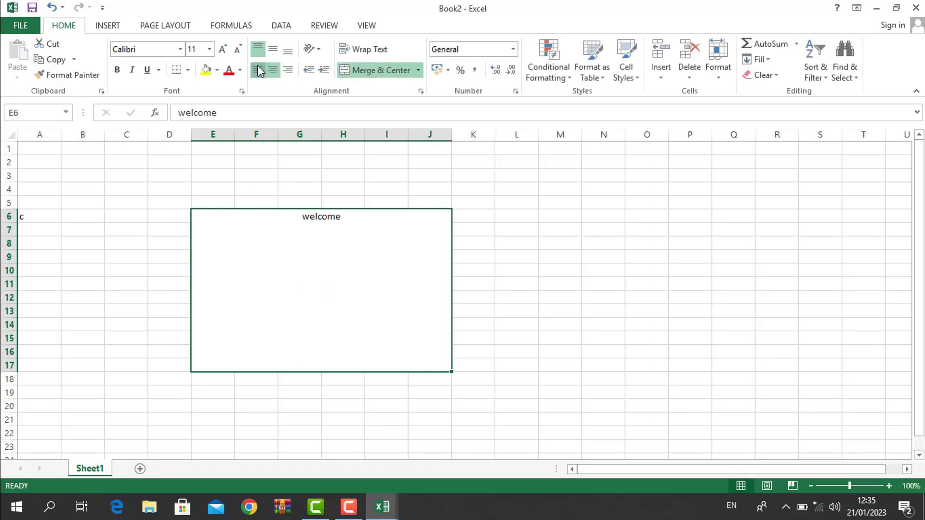
{"action": "left_click", "coordinate": [258, 70]}
{"action": "left_click", "coordinate": [273, 70]}
{"action": "left_click", "coordinate": [287, 70]}
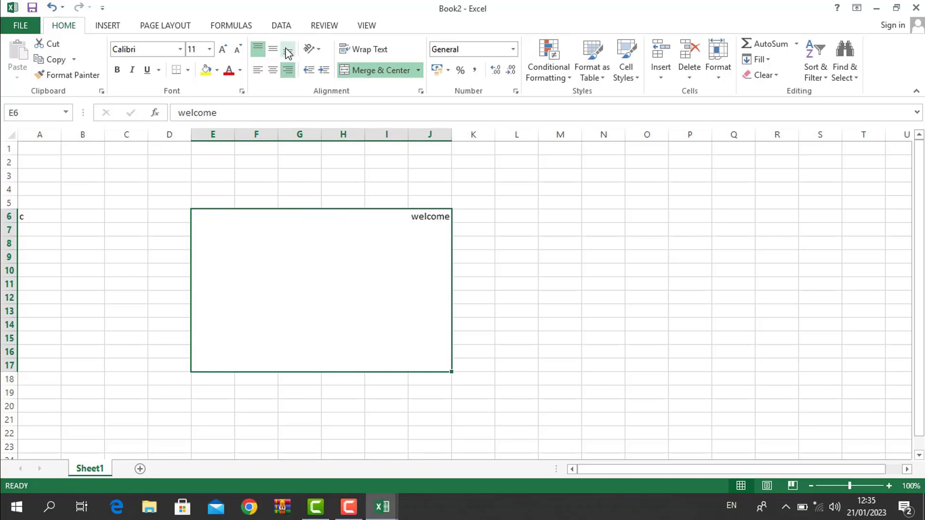
{"action": "left_click", "coordinate": [286, 50]}
{"action": "left_click", "coordinate": [273, 50]}
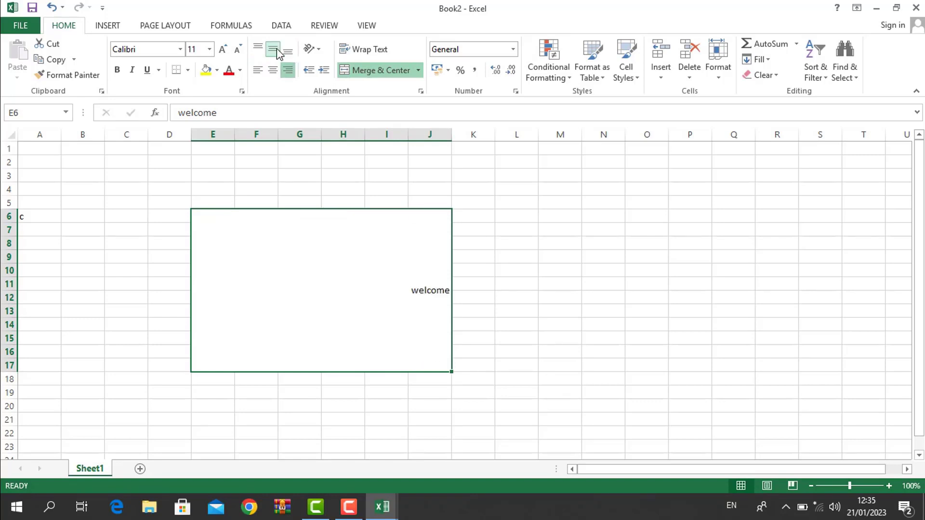
Step: Set the orientation of "welcome" to Angle Counterclockwise, switch it to Vertical Text, and return it to Angle Counterclockwise
{"action": "left_click", "coordinate": [312, 49]}
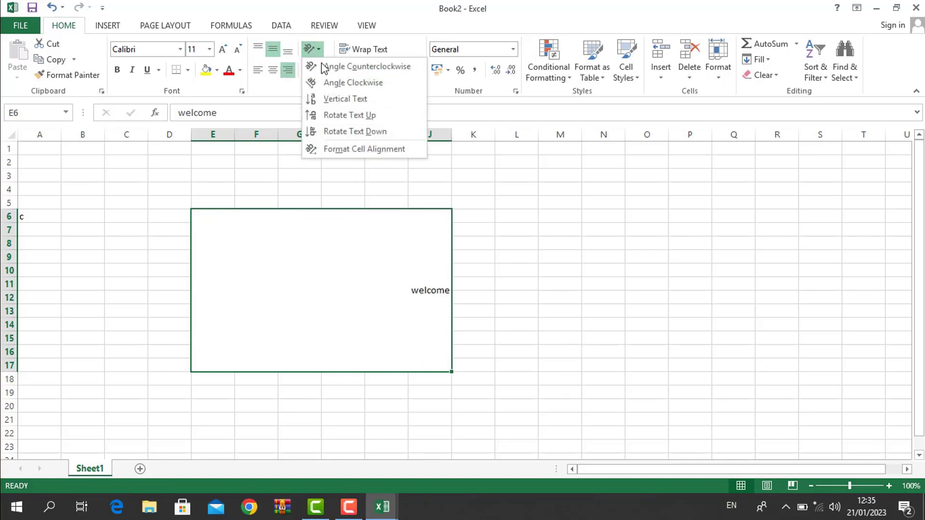
{"action": "left_click", "coordinate": [326, 67]}
{"action": "left_click", "coordinate": [312, 50]}
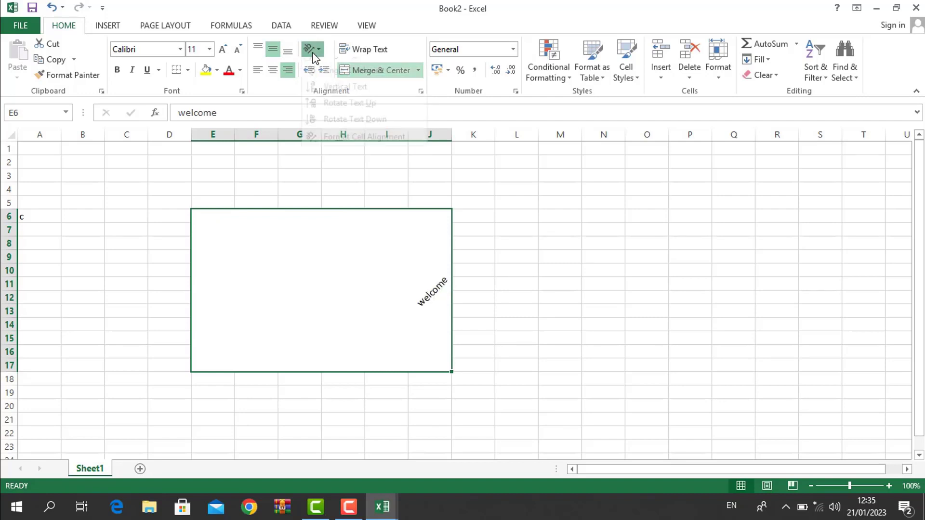
{"action": "left_click", "coordinate": [313, 100]}
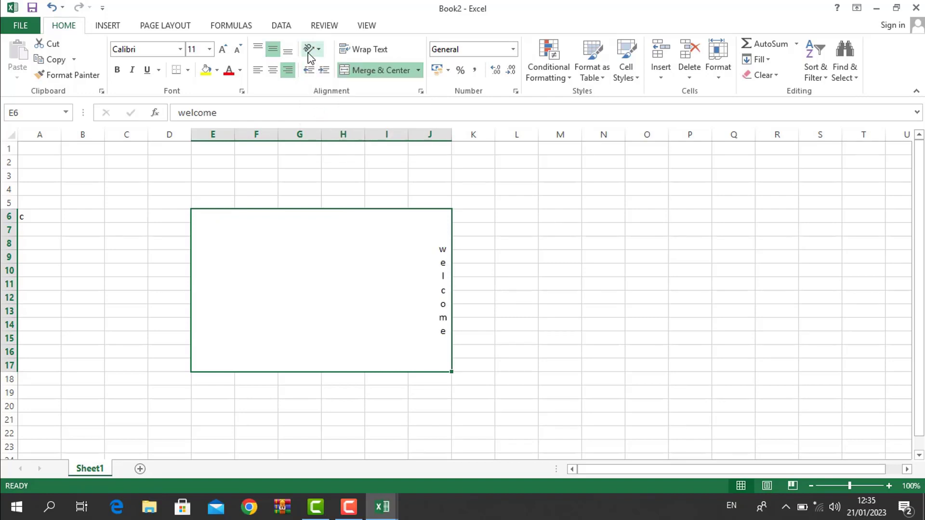
{"action": "left_click", "coordinate": [310, 51]}
{"action": "left_click", "coordinate": [314, 67]}
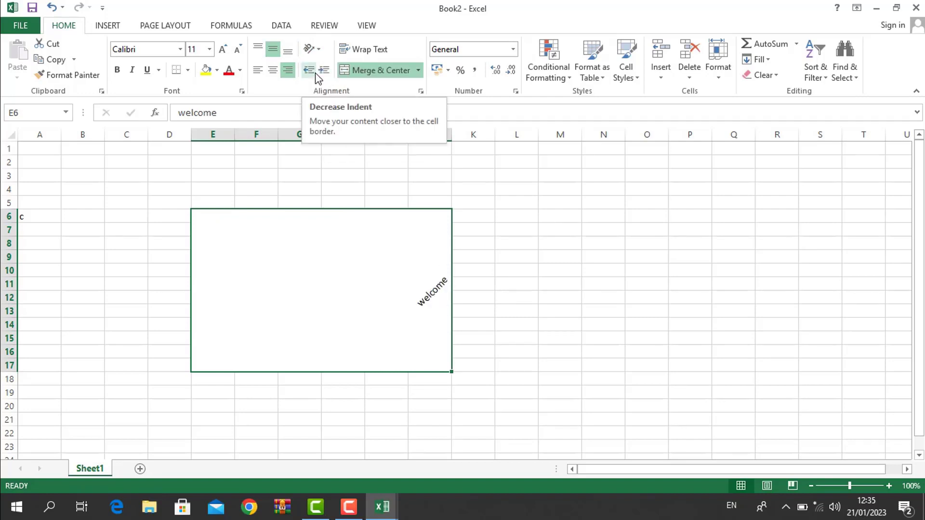
Step: Increase the indent of "welcome" by two levels and decrease it back by two
{"action": "left_click", "coordinate": [325, 76]}
{"action": "left_click", "coordinate": [324, 72]}
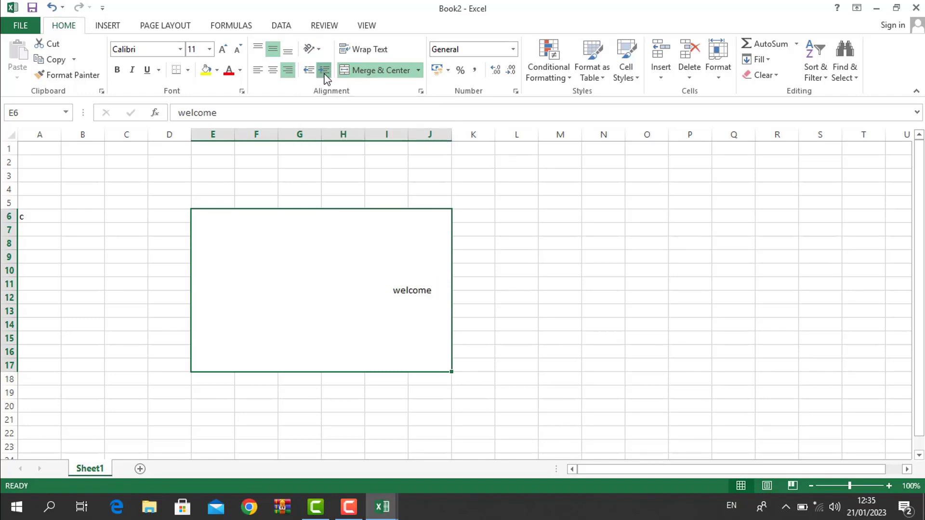
{"action": "left_click", "coordinate": [309, 71]}
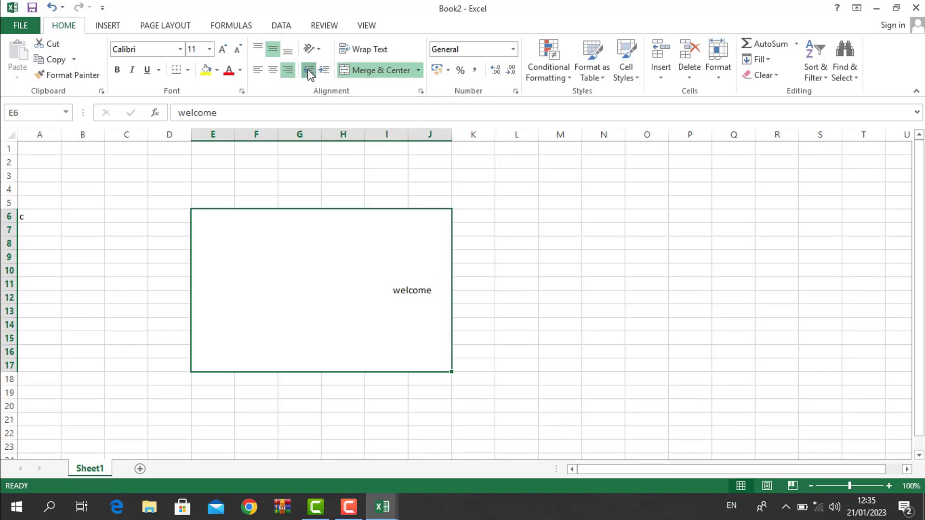
{"action": "left_click", "coordinate": [309, 71]}
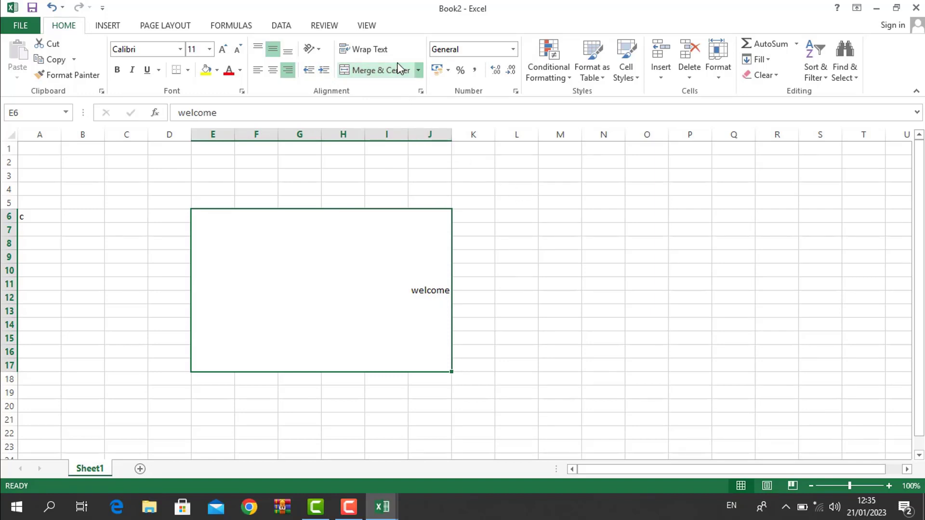
Step: Create another blank workbook and enter "fasdlfjlasjdflaklsdfljalsdkfjlasldfjlasdklf" in cell H7 with Wrap Text turned on
{"action": "left_click", "coordinate": [560, 224]}
{"action": "key", "text": "ctrl+n"}
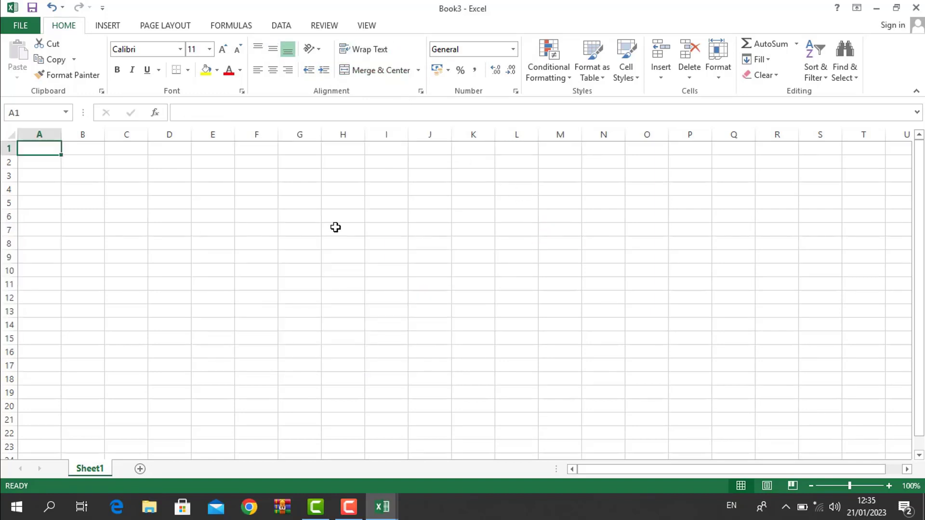
{"action": "left_click", "coordinate": [336, 227]}
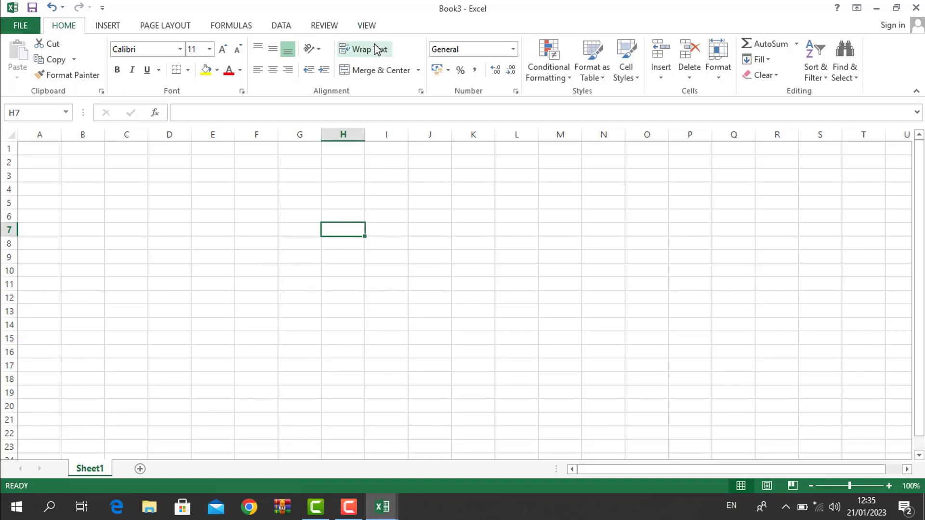
{"action": "type", "text": "fasdlfjlasjdflaklsdfljalsdkfjlasldfjlasdklf"}
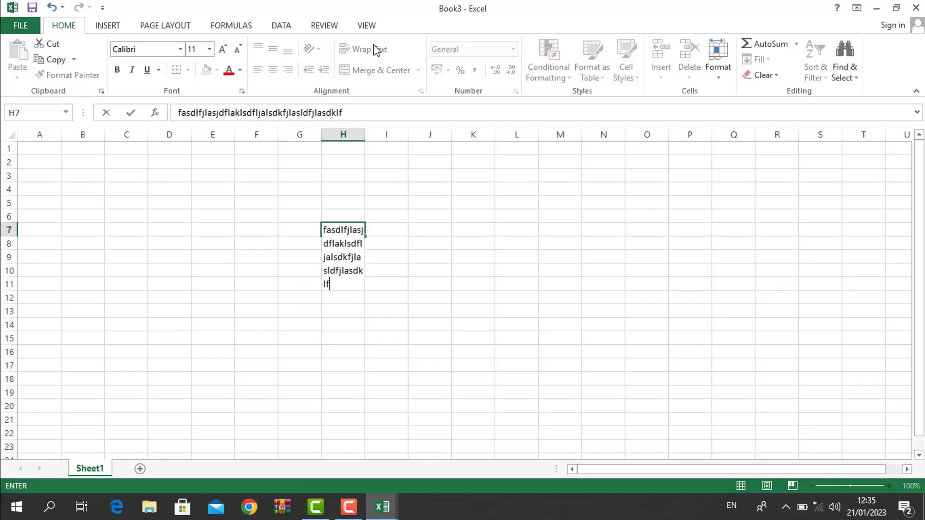
{"action": "key", "text": "Return"}
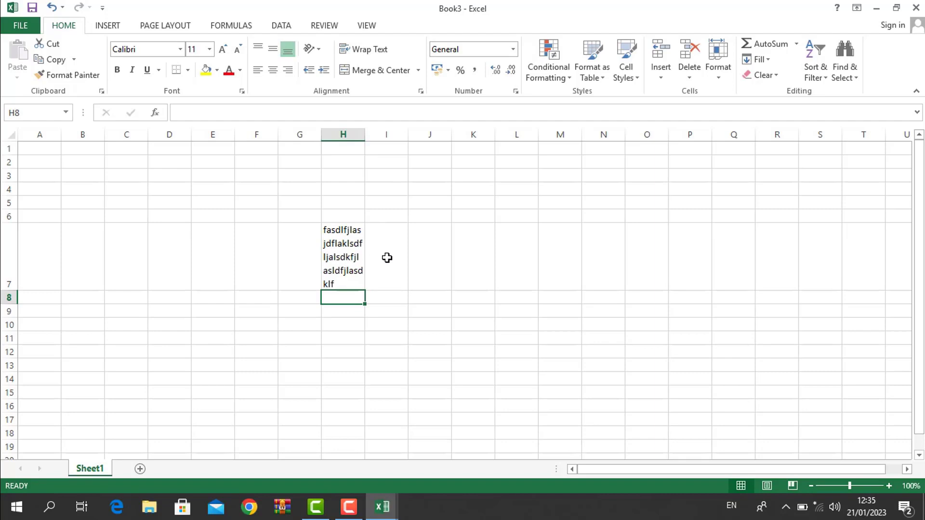
Step: Create another blank workbook and apply Merge & Center to the block E4:M16
{"action": "key", "text": "ctrl+n"}
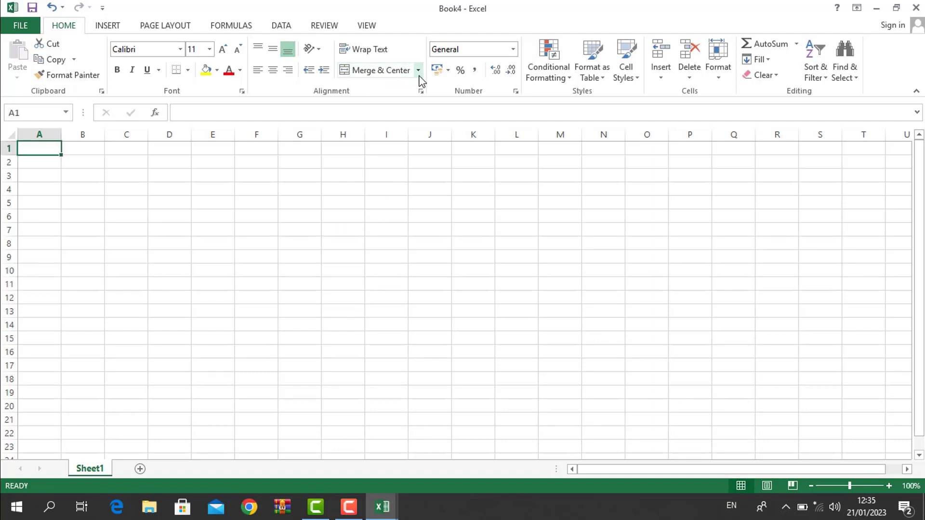
{"action": "left_click_drag", "start_coordinate": [213, 189], "coordinate": [543, 357]}
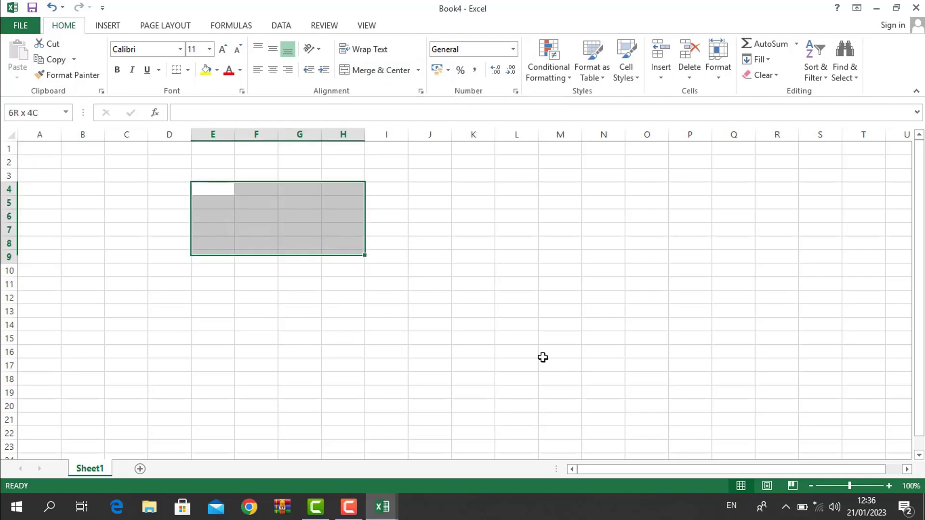
{"action": "left_click", "coordinate": [418, 70]}
{"action": "left_click", "coordinate": [406, 90]}
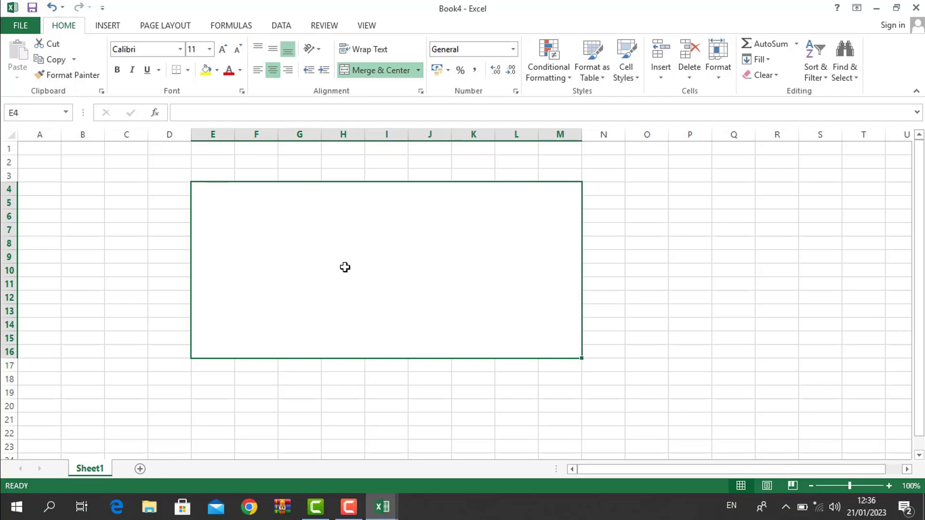
Step: Apply Merge Across to the block E4:M16, followed by Merge Cells to join it into one cell
{"action": "left_click", "coordinate": [418, 71]}
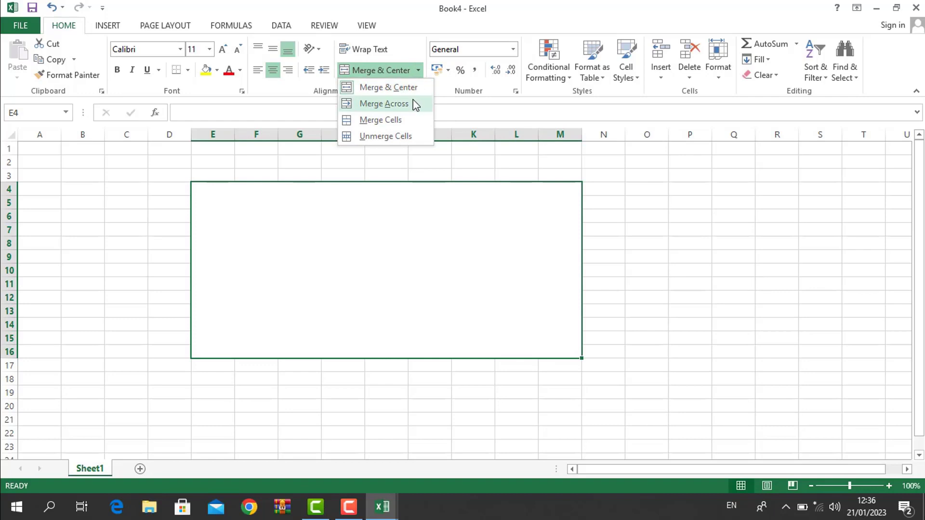
{"action": "left_click", "coordinate": [415, 104]}
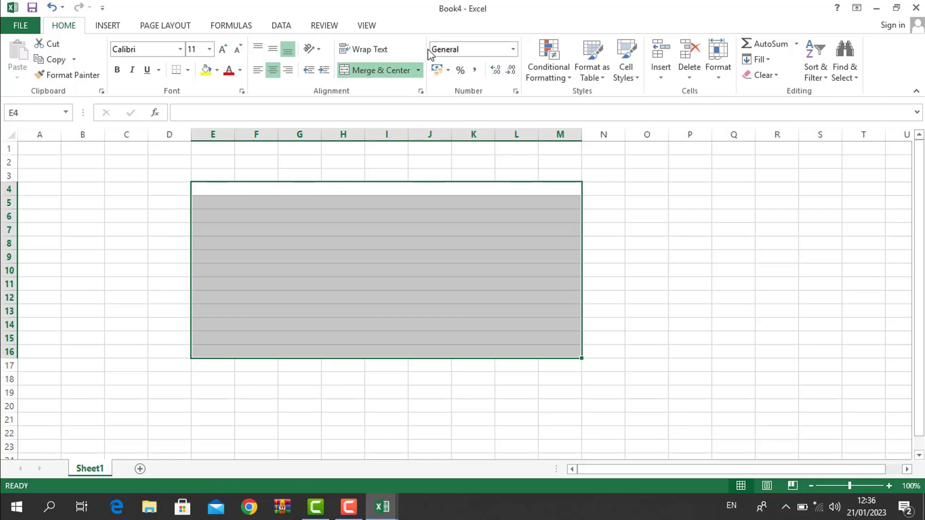
{"action": "left_click", "coordinate": [419, 71]}
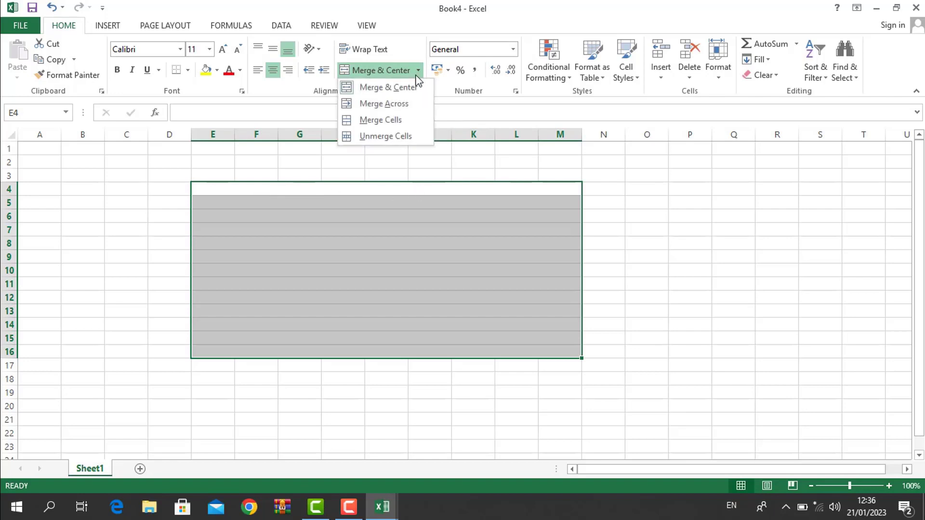
{"action": "left_click", "coordinate": [407, 121]}
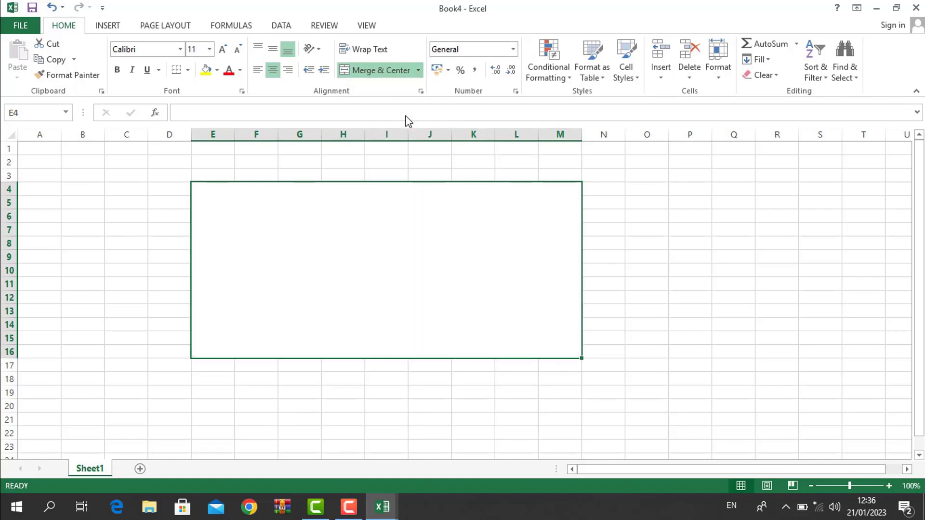
Step: Unmerge the block E4:M16 and deselect it
{"action": "left_click", "coordinate": [422, 72]}
{"action": "left_click", "coordinate": [414, 143]}
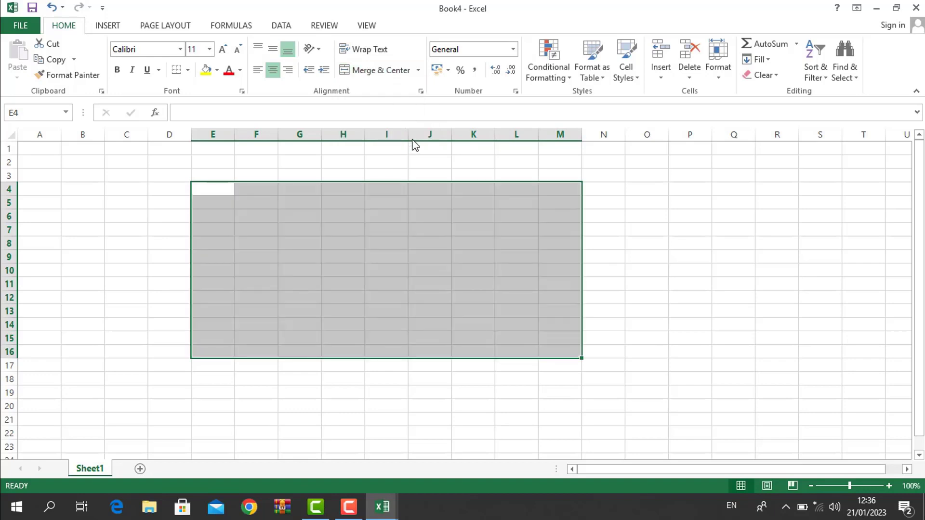
{"action": "left_click", "coordinate": [399, 198]}
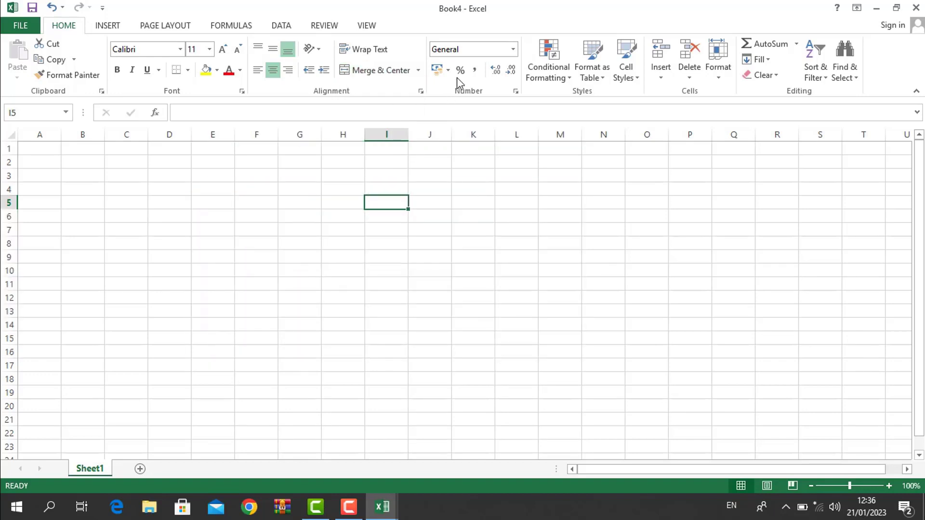
Step: Enter the heading "salary" in cell F6 and a placeholder 45 in F7
{"action": "left_click", "coordinate": [250, 221]}
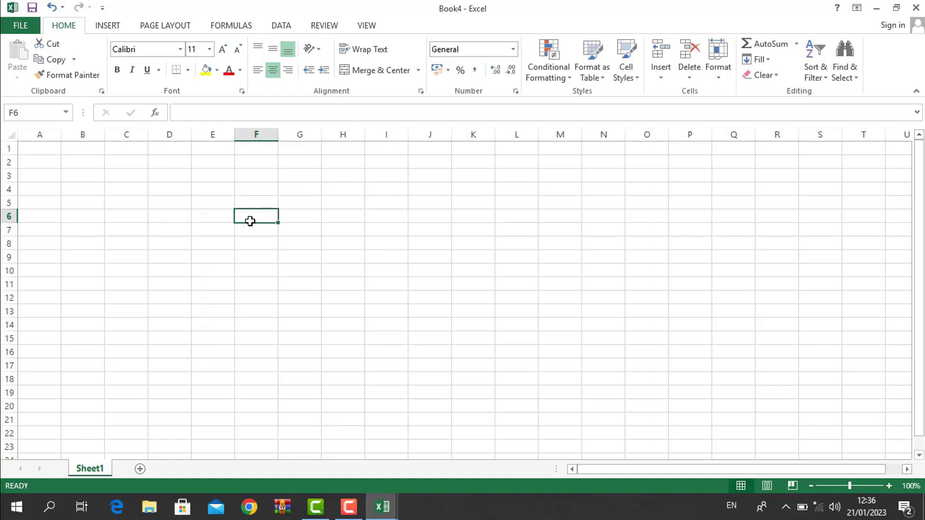
{"action": "type", "text": "salary"}
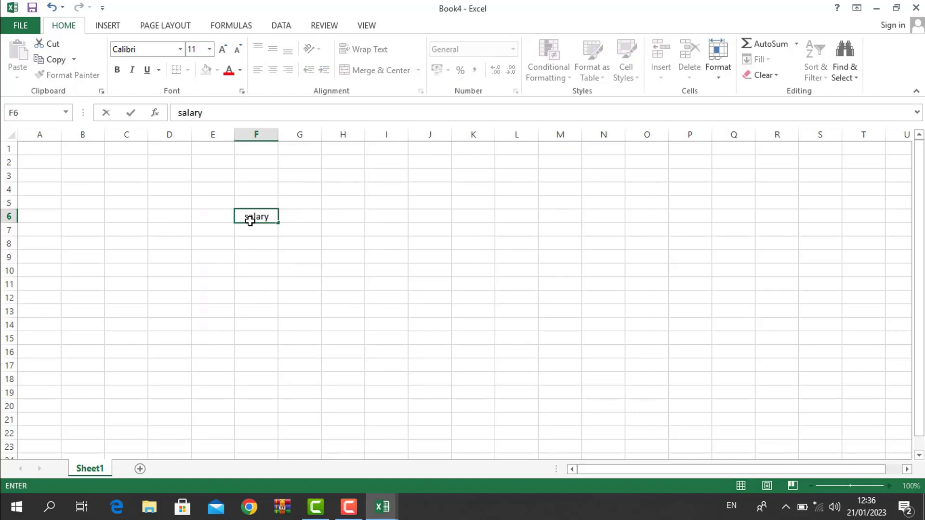
{"action": "type", "text": "3453"}
{"action": "key", "text": "Return"}
{"action": "type", "text": "45"}
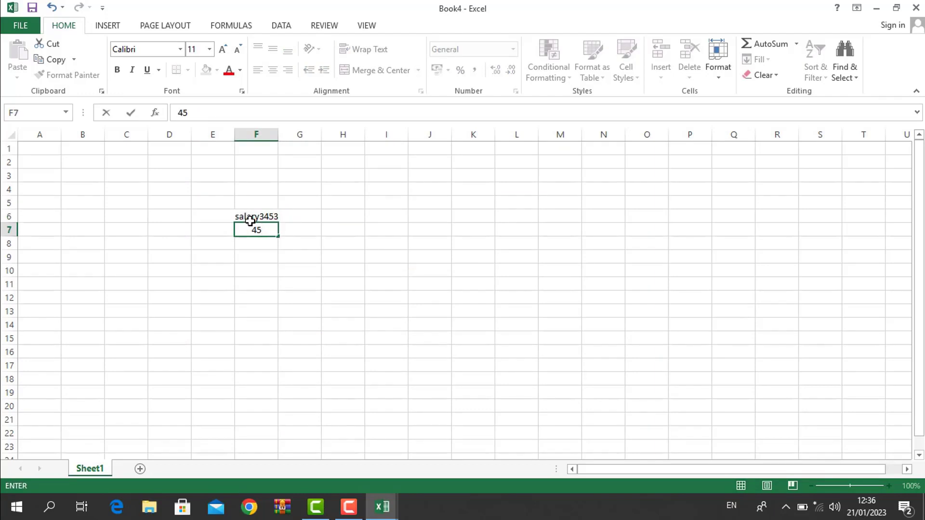
{"action": "left_click", "coordinate": [250, 221]}
{"action": "type", "text": "salary"}
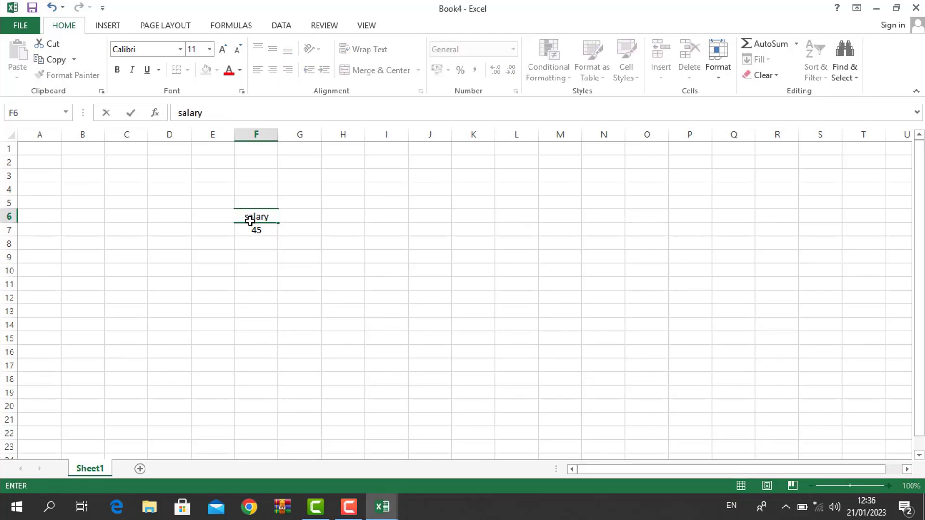
{"action": "key", "text": "Return"}
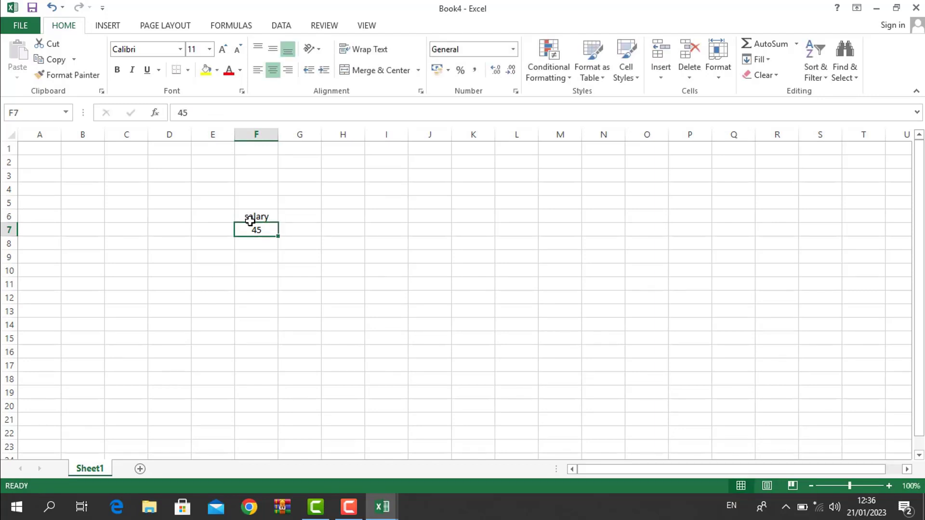
Step: Enter the salary values 567, 5675, 67, 67 and 567 in cells F7 to F11
{"action": "type", "text": "567"}
{"action": "key", "text": "Return"}
{"action": "type", "text": "5675"}
{"action": "key", "text": "Return"}
{"action": "type", "text": "67 67"}
{"action": "key", "text": "Return"}
{"action": "type", "text": "567"}
{"action": "key", "text": "Return"}
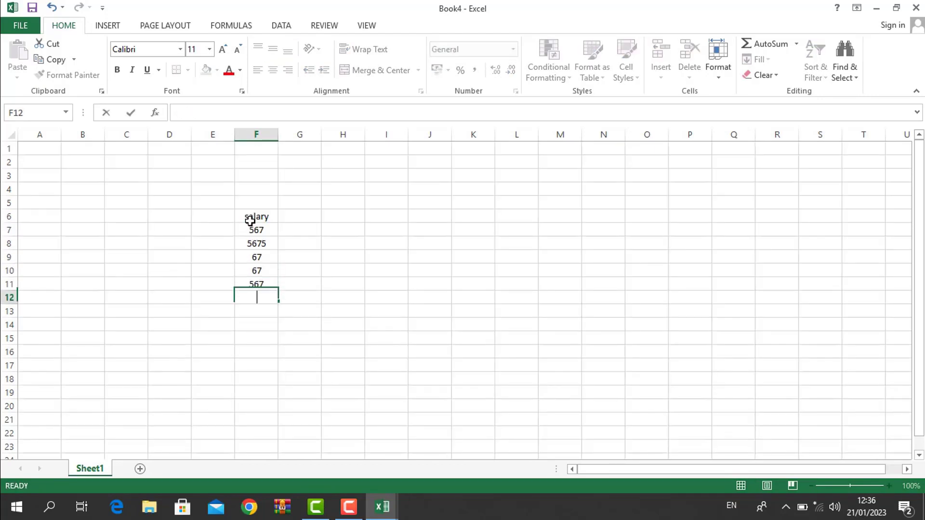
Step: Continue the salary column with 56, 75, 675, 67, 56, 75, 67 and 57 in cells F12 to F19
{"action": "type", "text": "56 75"}
{"action": "key", "text": "Return"}
{"action": "type", "text": "675 67"}
{"action": "key", "text": "Return"}
{"action": "type", "text": "56"}
{"action": "key", "text": "Return"}
{"action": "type", "text": "75 67 57"}
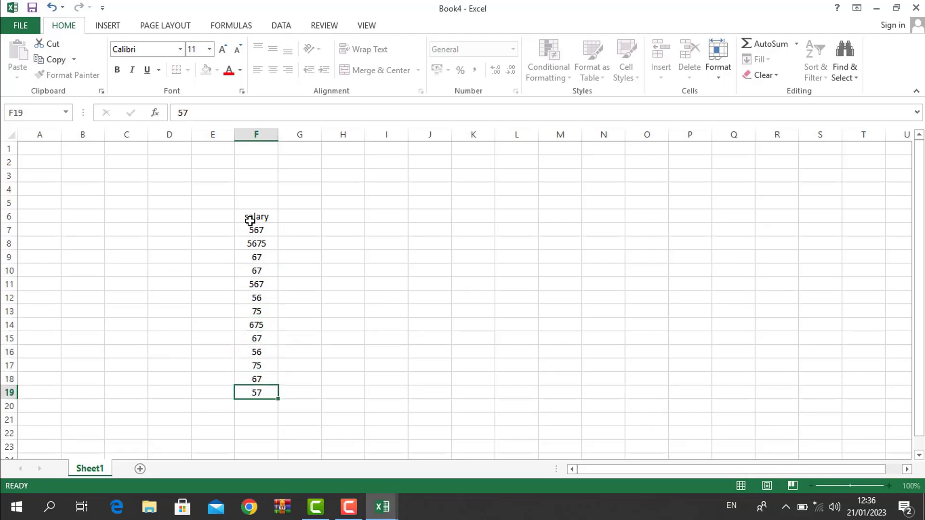
{"action": "key", "text": "Return"}
Step: Complete the salary column with 45, 64, 564, 56 and 4 in cells F20 to F24
{"action": "type", "text": "45 64"}
{"action": "key", "text": "Return"}
{"action": "type", "text": "564 56"}
{"action": "key", "text": "Return"}
{"action": "type", "text": "4"}
{"action": "left_click", "coordinate": [294, 288]}
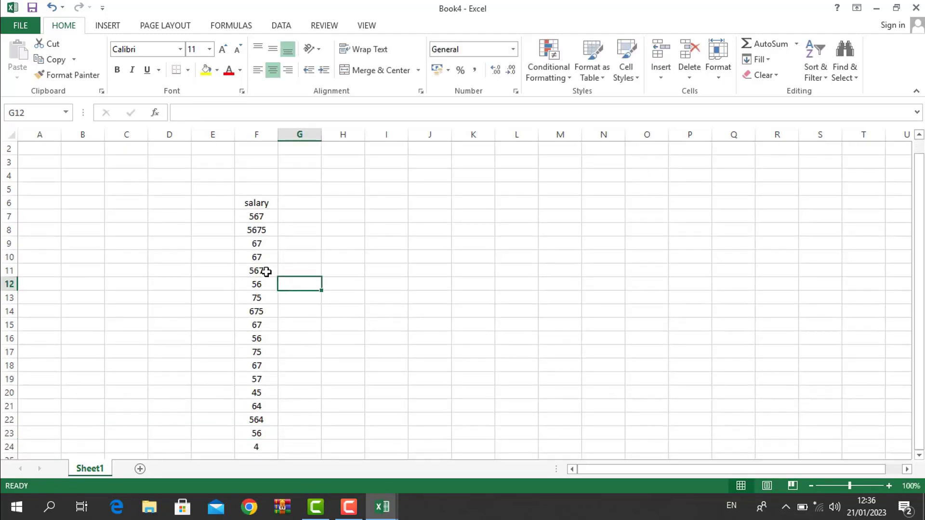
Step: Format the salary values in F7:F24 as Short Date, followed by Percentage
{"action": "left_click_drag", "start_coordinate": [254, 219], "coordinate": [254, 443]}
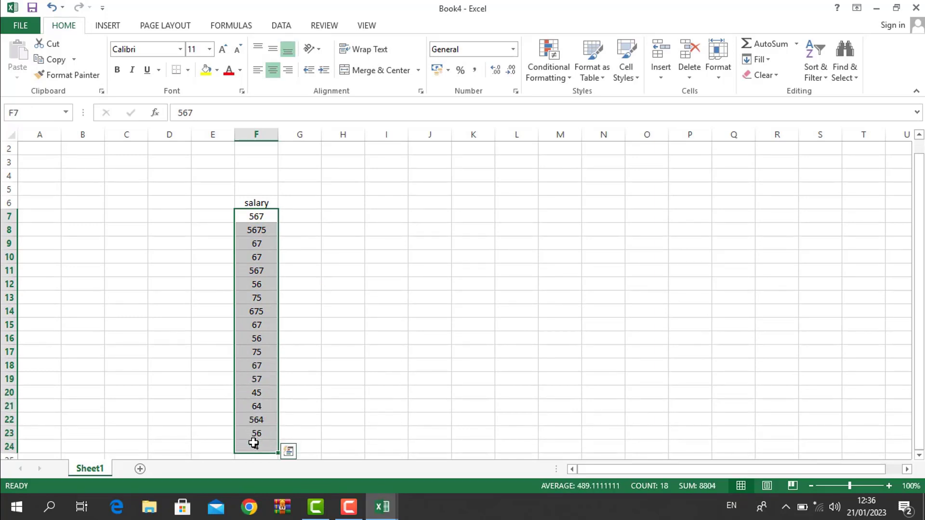
{"action": "left_click", "coordinate": [254, 442]}
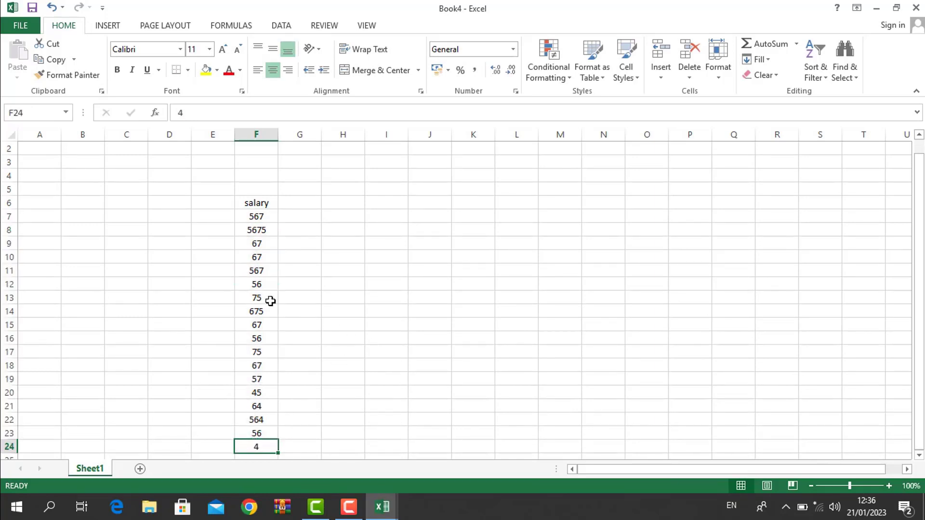
{"action": "left_click_drag", "start_coordinate": [258, 220], "coordinate": [251, 445]}
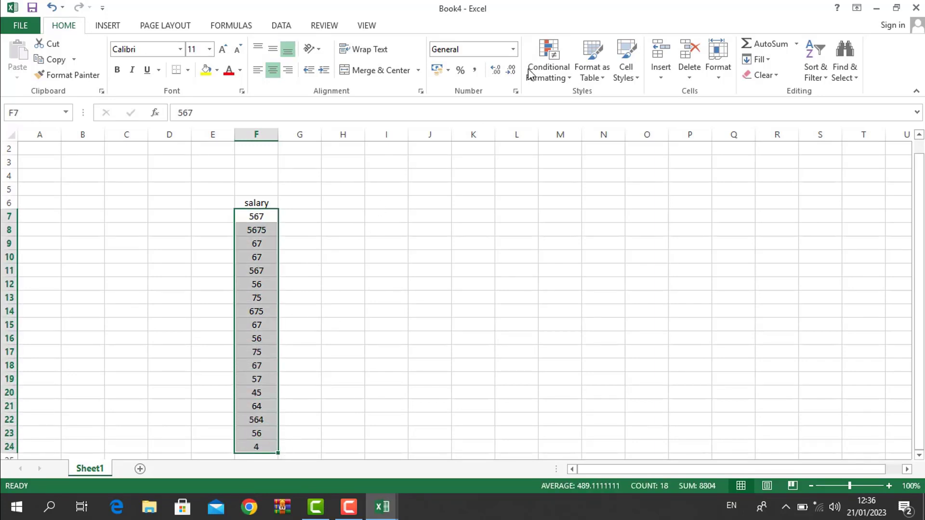
{"action": "left_click", "coordinate": [514, 49]}
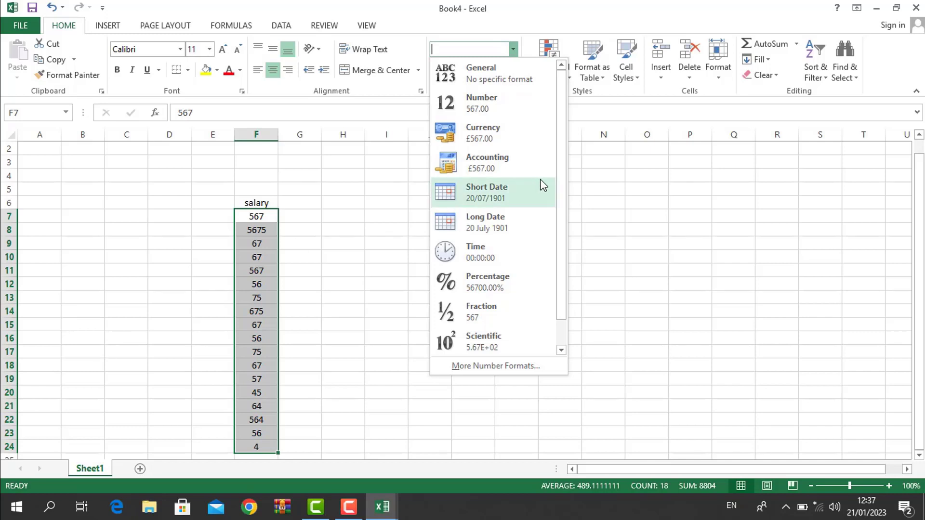
{"action": "left_click", "coordinate": [486, 192]}
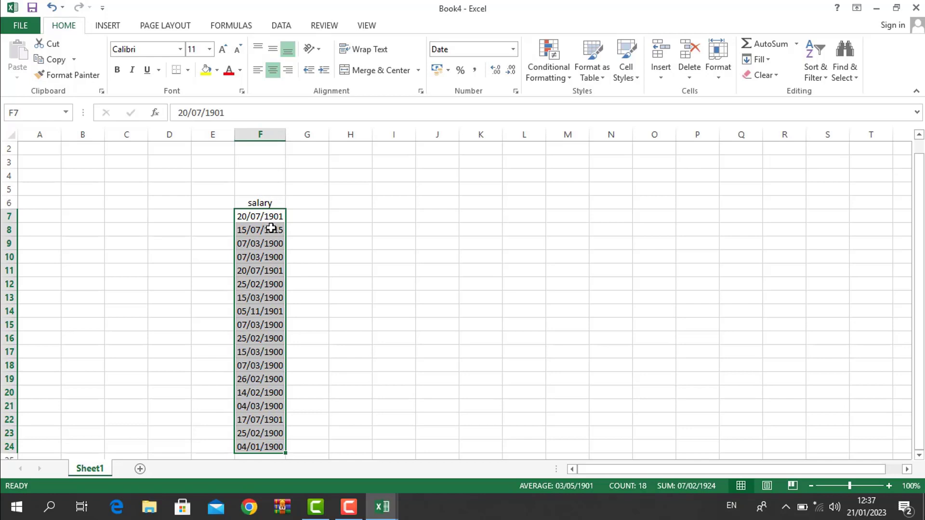
{"action": "left_click", "coordinate": [513, 49]}
{"action": "left_click", "coordinate": [493, 284]}
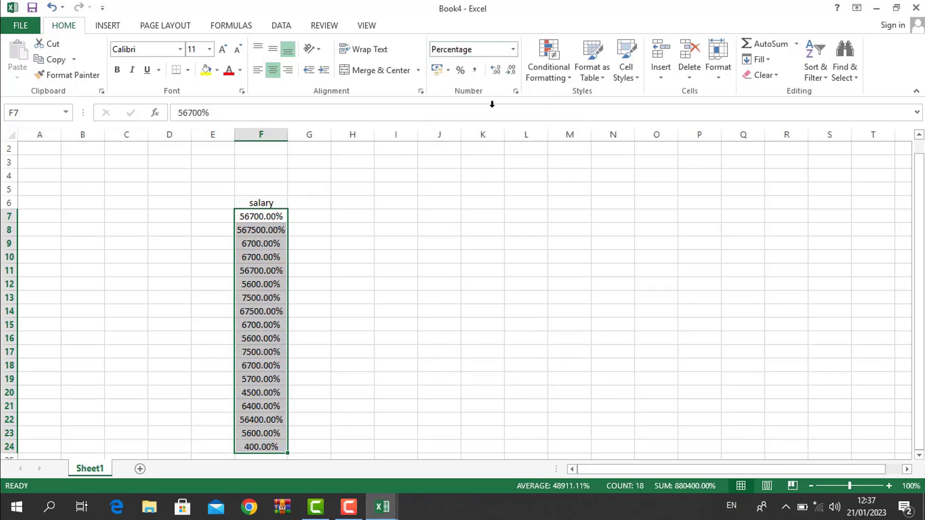
Step: Change the number format of F7:F24 to Fraction, followed by Long Date
{"action": "left_click", "coordinate": [513, 49]}
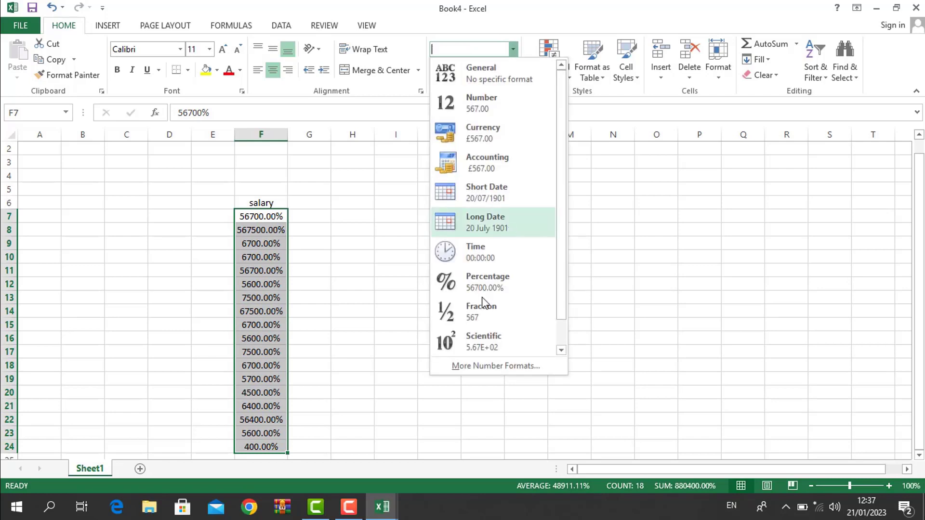
{"action": "left_click", "coordinate": [480, 322]}
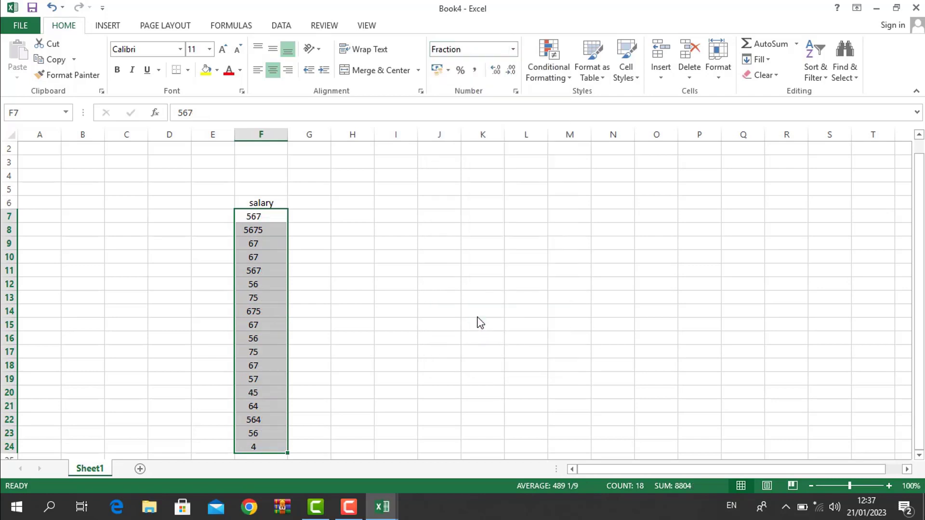
{"action": "left_click", "coordinate": [515, 49]}
{"action": "left_click", "coordinate": [474, 216]}
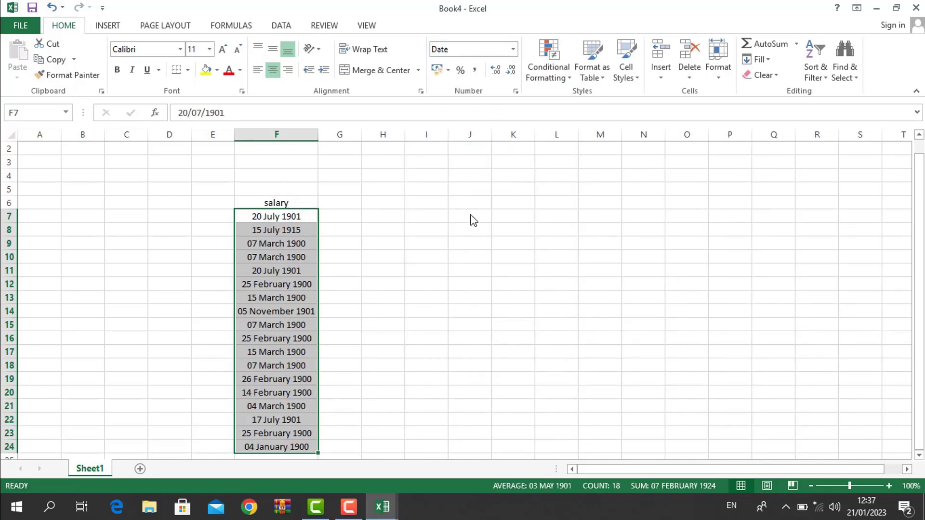
Step: Change the salary values in F7:F24 to the Number format, followed by General
{"action": "left_click", "coordinate": [514, 48]}
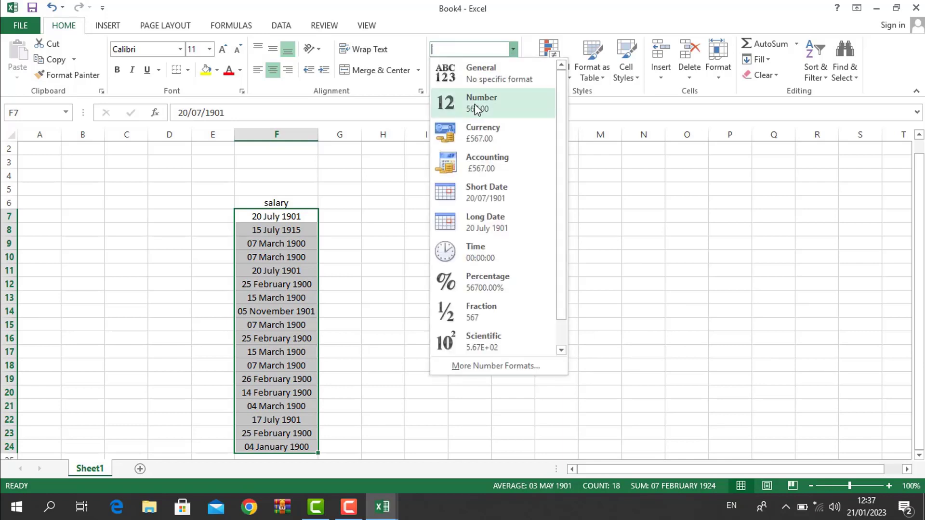
{"action": "left_click", "coordinate": [474, 99]}
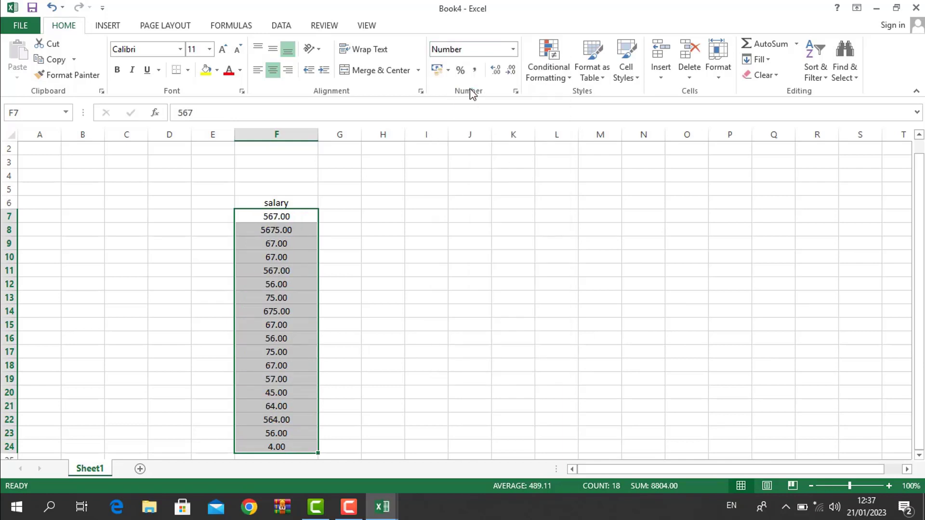
{"action": "left_click", "coordinate": [513, 49]}
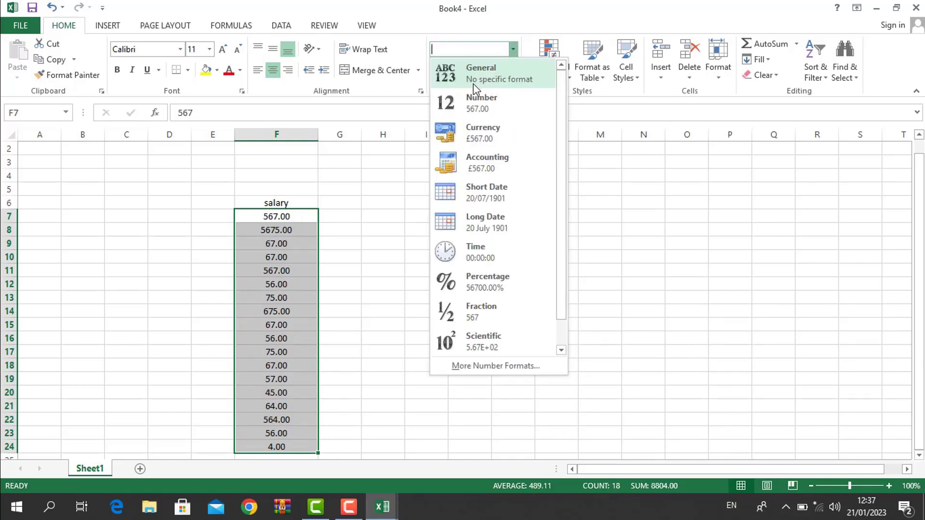
{"action": "left_click", "coordinate": [473, 83]}
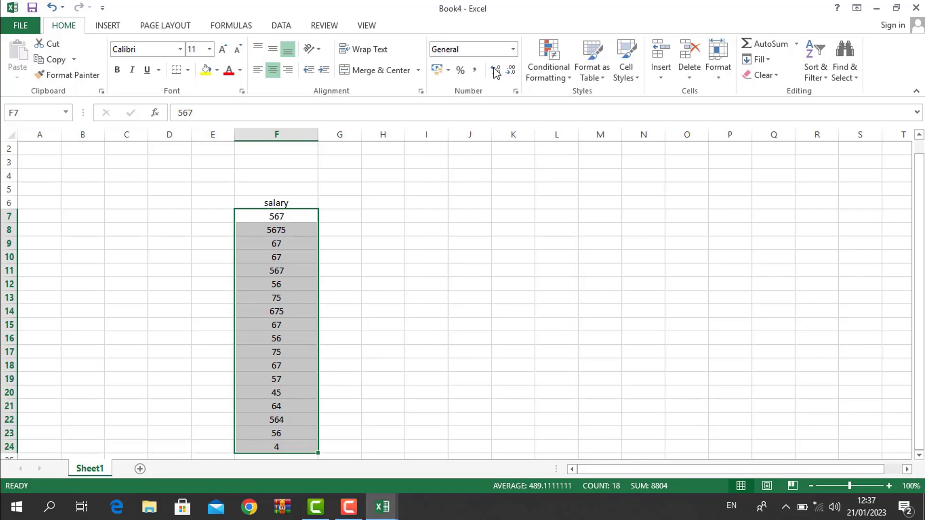
Step: Apply the $ English (United States) accounting format to F7:F24, followed by Percent Style
{"action": "left_click", "coordinate": [448, 71]}
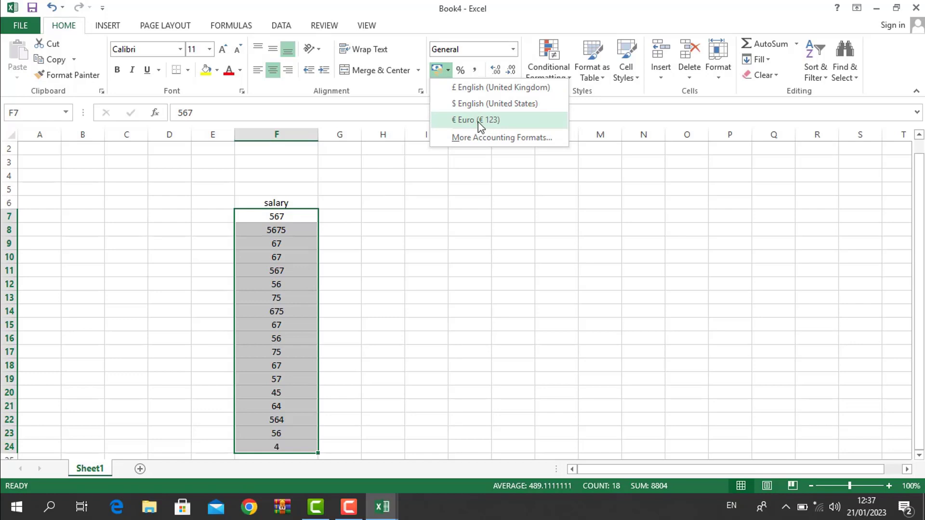
{"action": "left_click", "coordinate": [476, 109]}
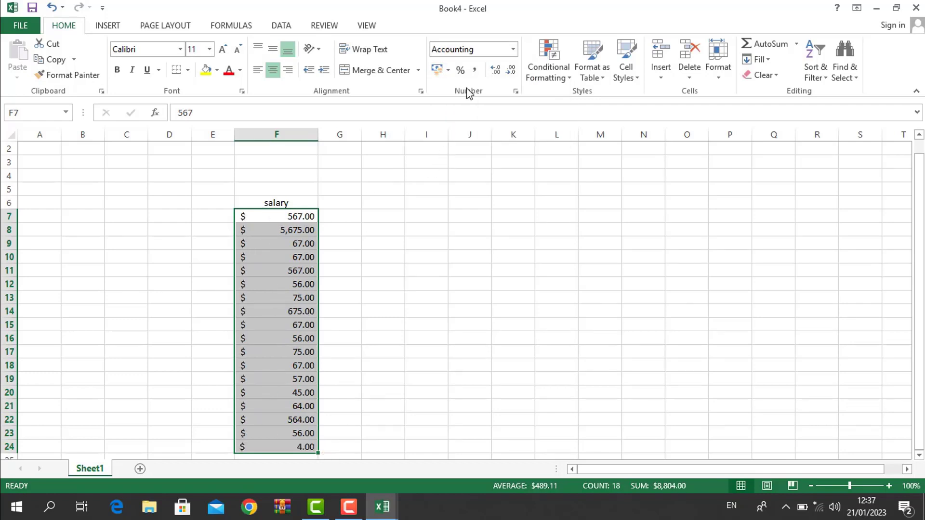
{"action": "left_click", "coordinate": [460, 72]}
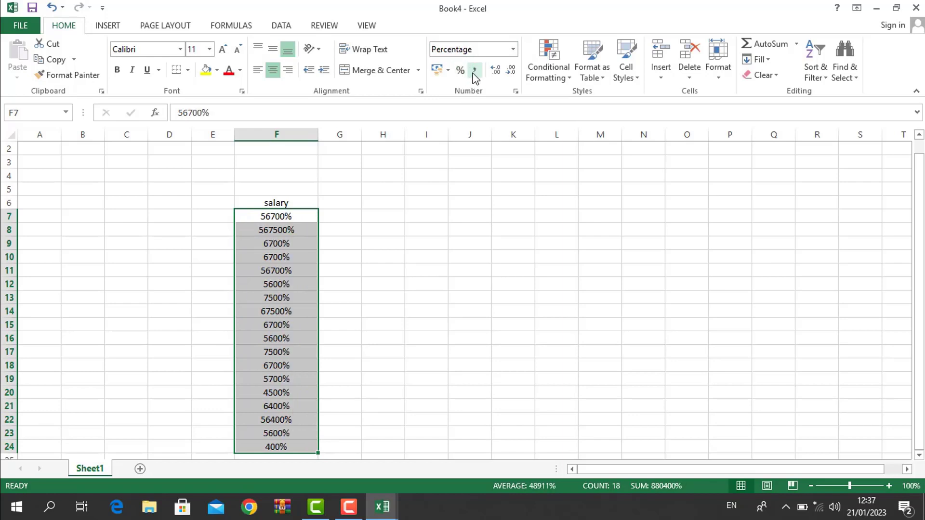
Step: Apply Comma Style to the salary values in F7:F24 and add seven more decimal places
{"action": "left_click", "coordinate": [474, 71]}
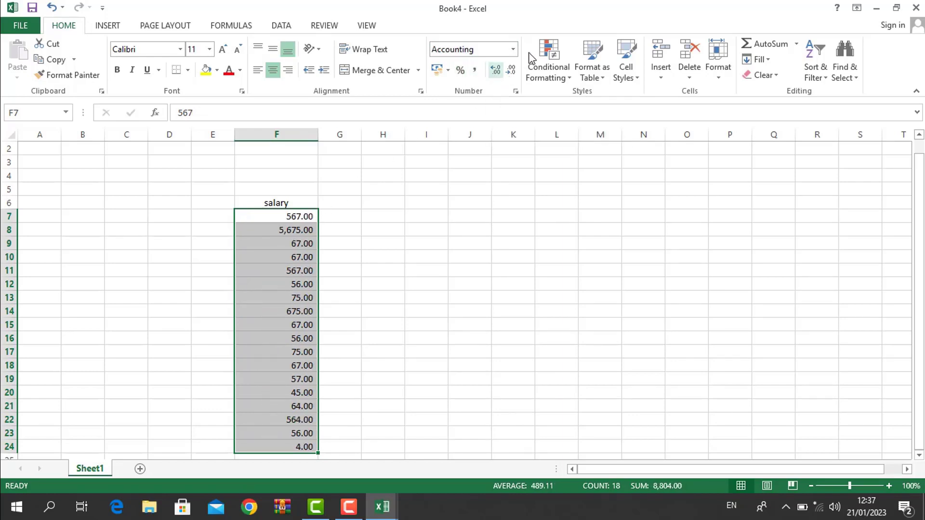
{"action": "left_click", "coordinate": [494, 72]}
{"action": "left_click", "coordinate": [493, 73]}
{"action": "left_click", "coordinate": [494, 73]}
{"action": "left_click", "coordinate": [494, 73]}
{"action": "left_click", "coordinate": [495, 73]}
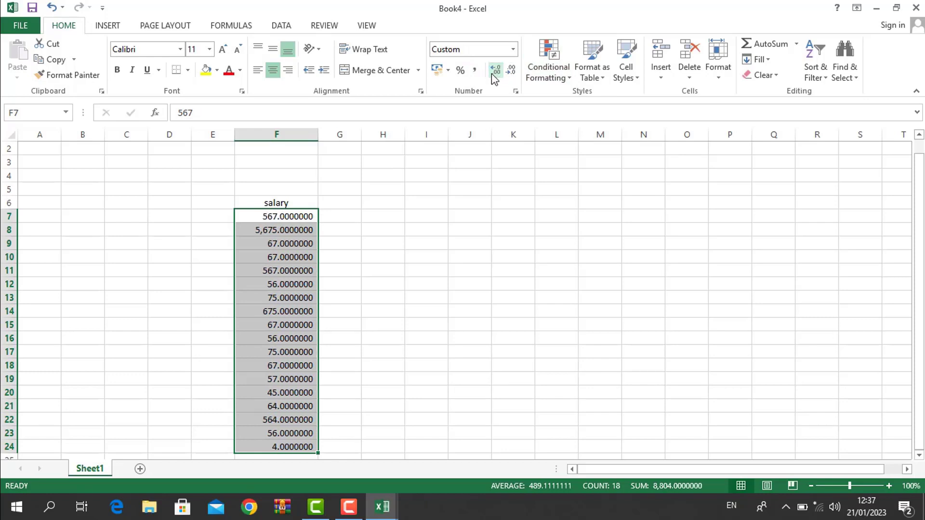
{"action": "left_click", "coordinate": [496, 74]}
{"action": "left_click", "coordinate": [496, 73]}
Step: Reduce the salary values in F7:F24 to one decimal place
{"action": "left_click", "coordinate": [512, 72]}
{"action": "left_click", "coordinate": [512, 71]}
{"action": "left_click", "coordinate": [512, 71]}
{"action": "left_click", "coordinate": [512, 71]}
{"action": "left_click", "coordinate": [512, 71]}
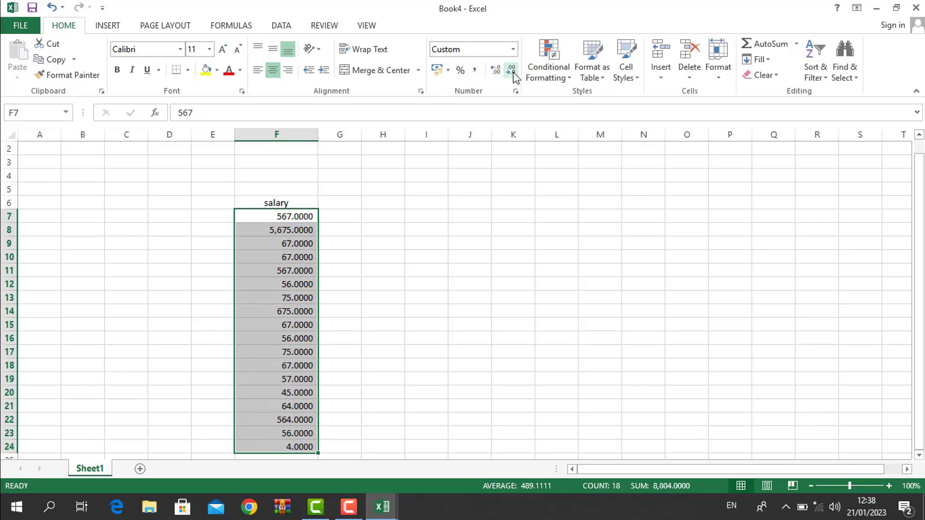
{"action": "left_click", "coordinate": [511, 72]}
{"action": "left_click", "coordinate": [512, 71]}
{"action": "left_click", "coordinate": [512, 71]}
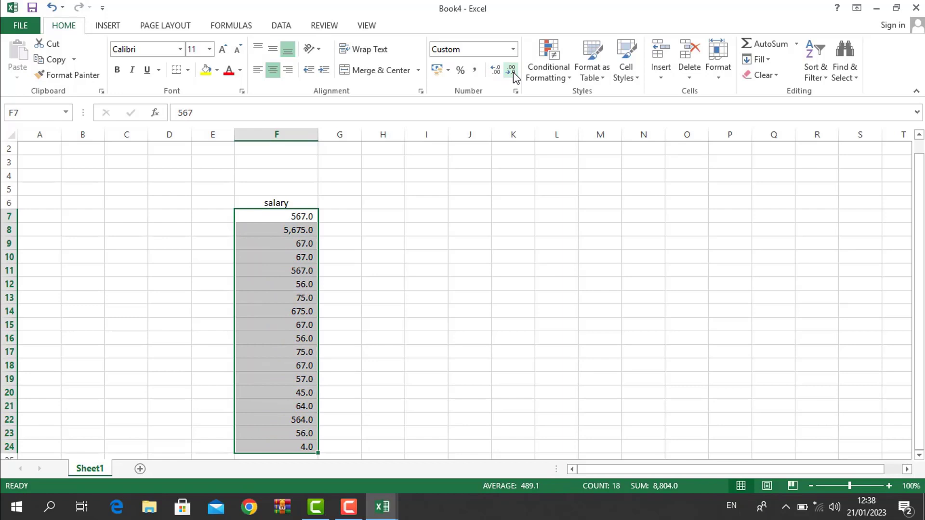
Step: Preview the Greater Than conditional formatting rule on the salary values F7:F24 and dismiss it without applying
{"action": "left_click", "coordinate": [539, 67]}
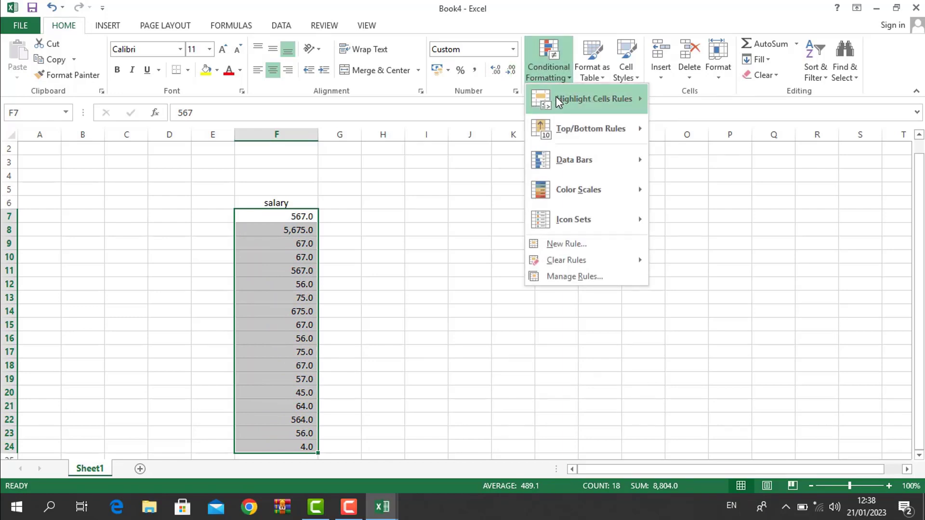
{"action": "mouse_move", "coordinate": [556, 96]}
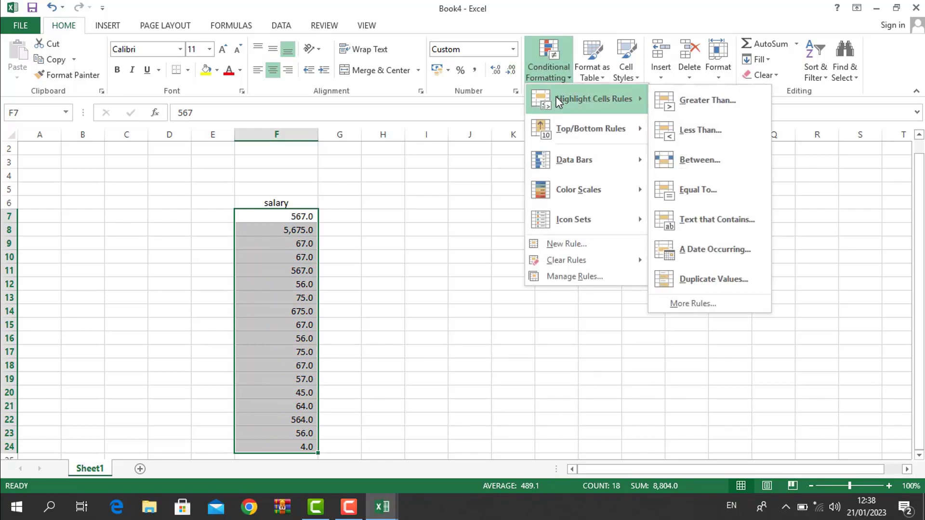
{"action": "left_click", "coordinate": [684, 115]}
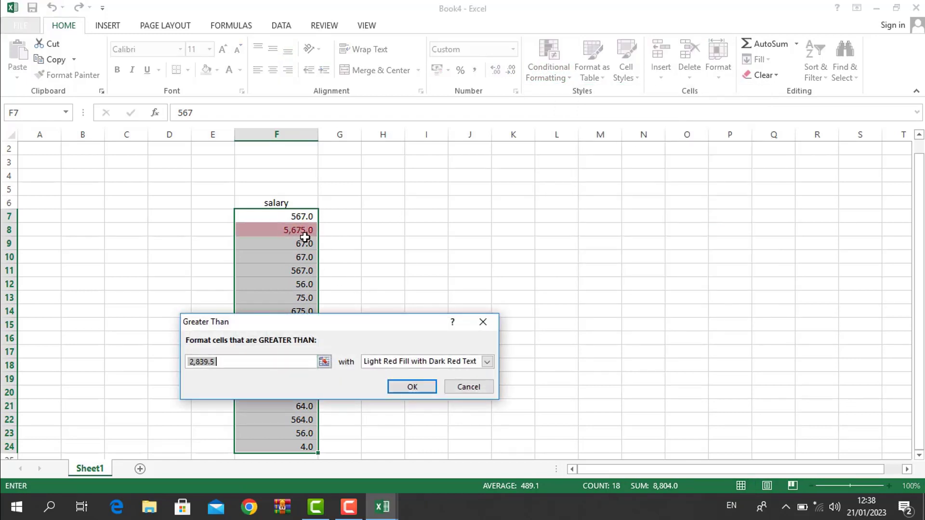
{"action": "key", "text": "Escape"}
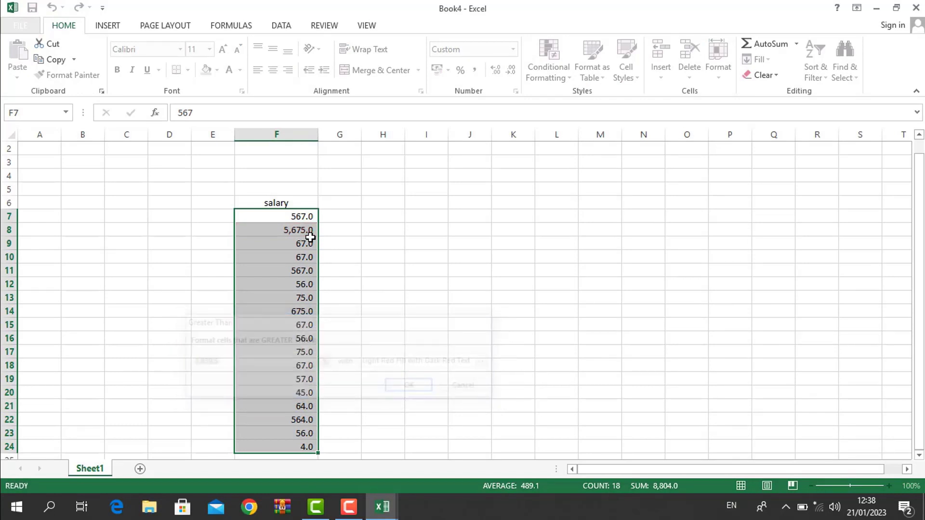
Step: Preview the Less Than conditional formatting rule on F7:F24 and dismiss it without applying
{"action": "left_click", "coordinate": [546, 75]}
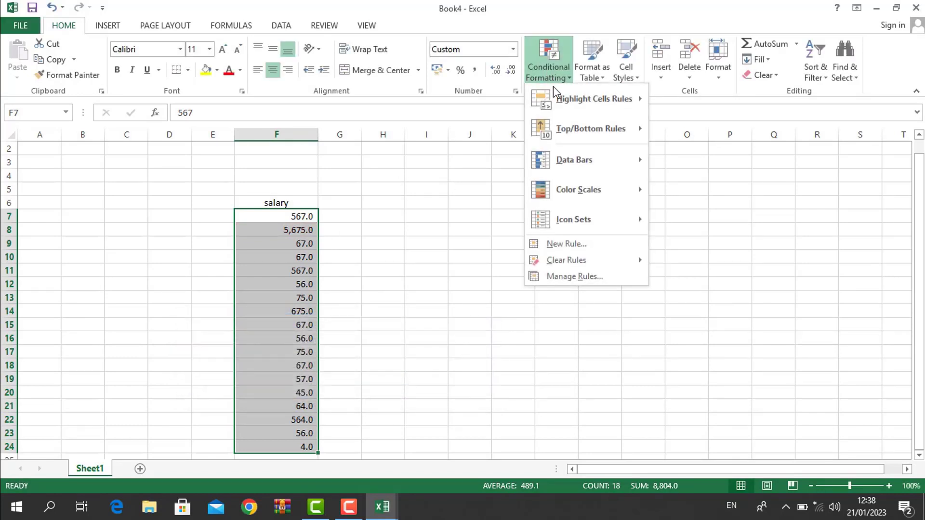
{"action": "mouse_move", "coordinate": [559, 102]}
{"action": "left_click", "coordinate": [737, 129]}
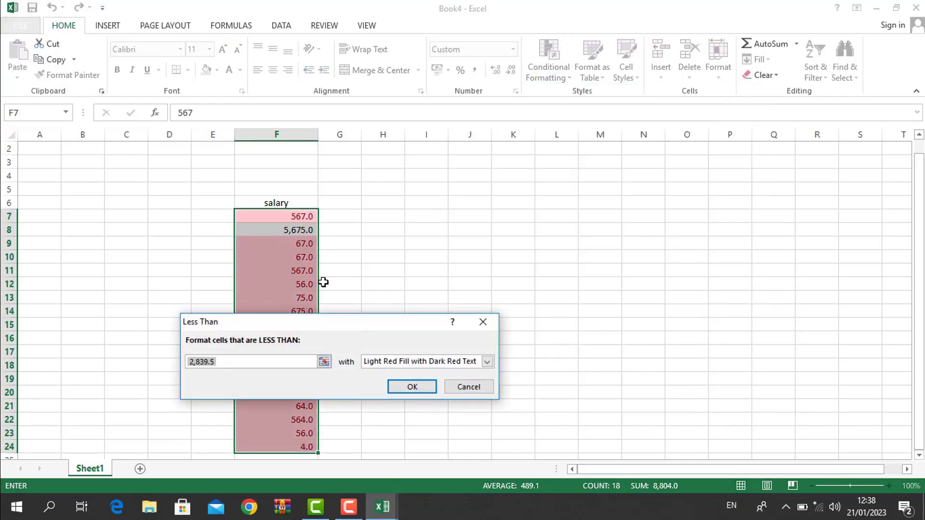
{"action": "key", "text": "Escape"}
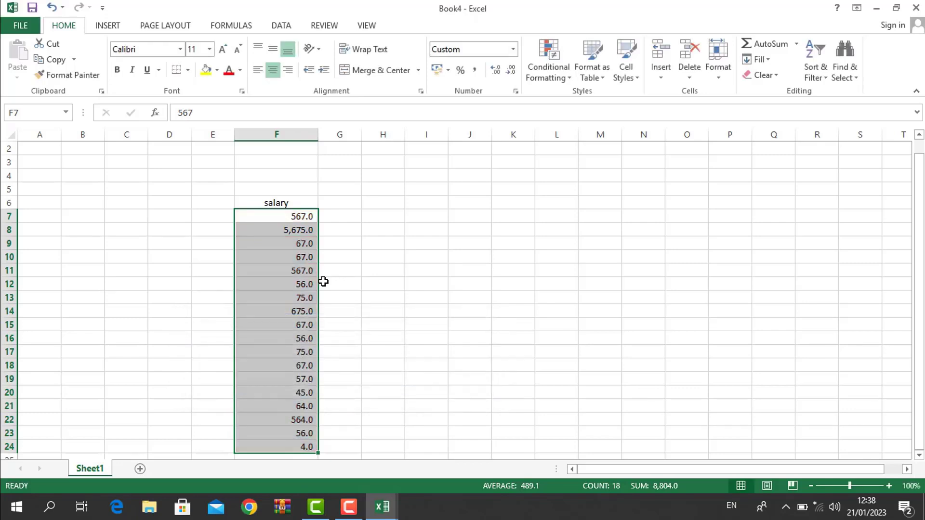
Step: Preview a Between conditional formatting rule for 100 to 1000 on the salary values F7:F24 and dismiss it without applying
{"action": "left_click", "coordinate": [548, 60]}
{"action": "mouse_move", "coordinate": [578, 92]}
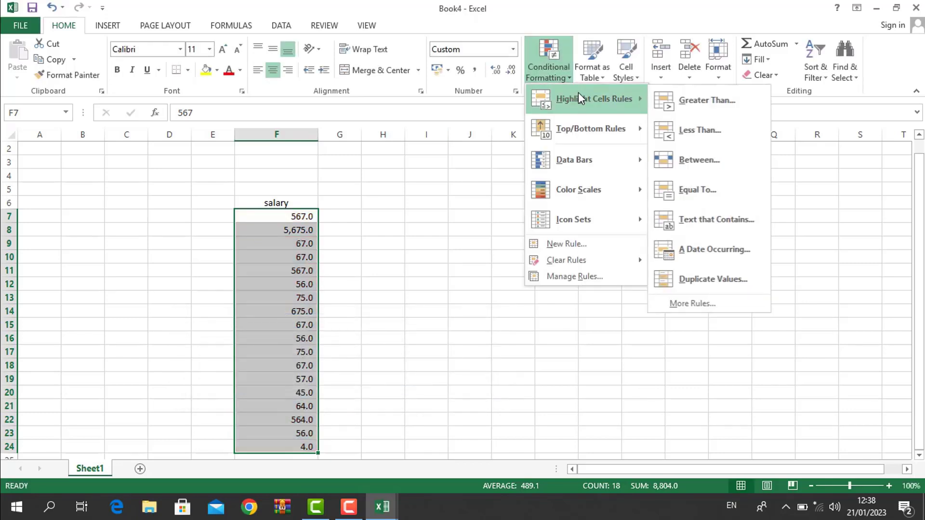
{"action": "left_click", "coordinate": [733, 154]}
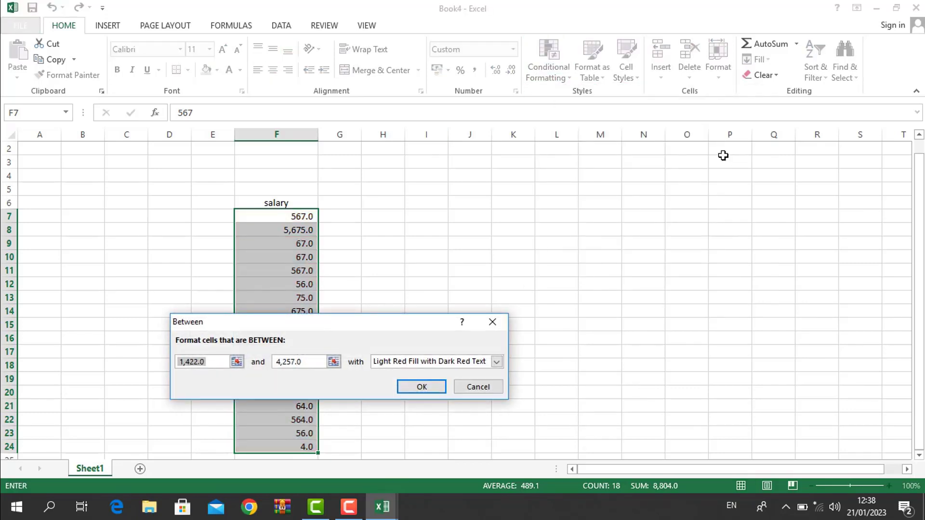
{"action": "type", "text": "100"}
{"action": "key", "text": "Tab"}
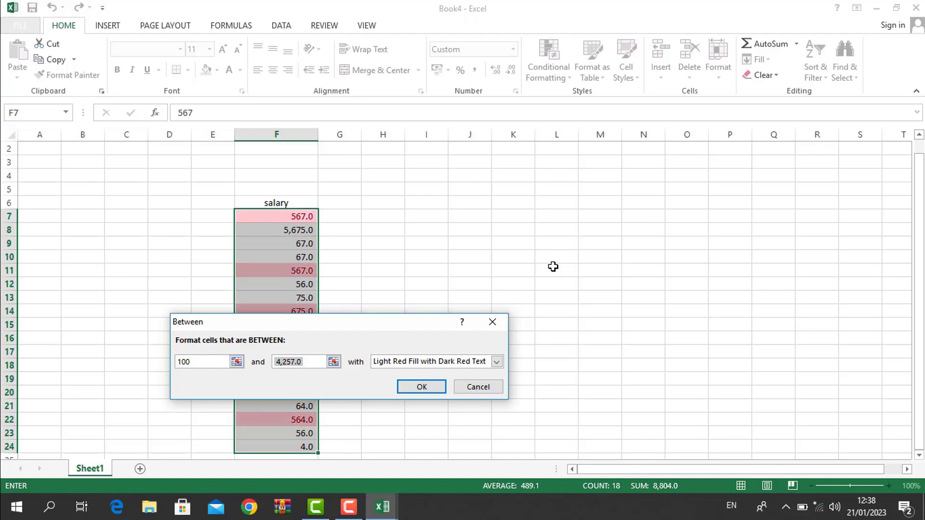
{"action": "type", "text": "1000"}
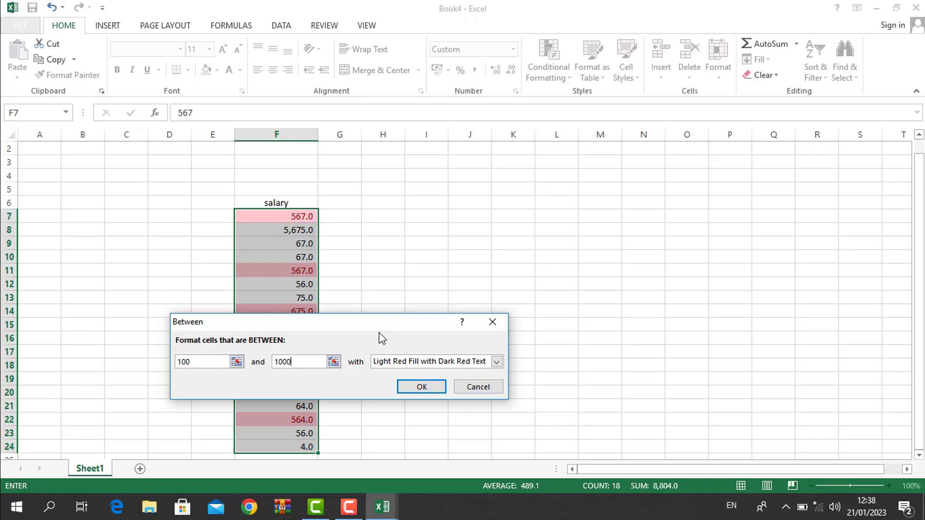
{"action": "left_click_drag", "start_coordinate": [382, 328], "coordinate": [688, 218]}
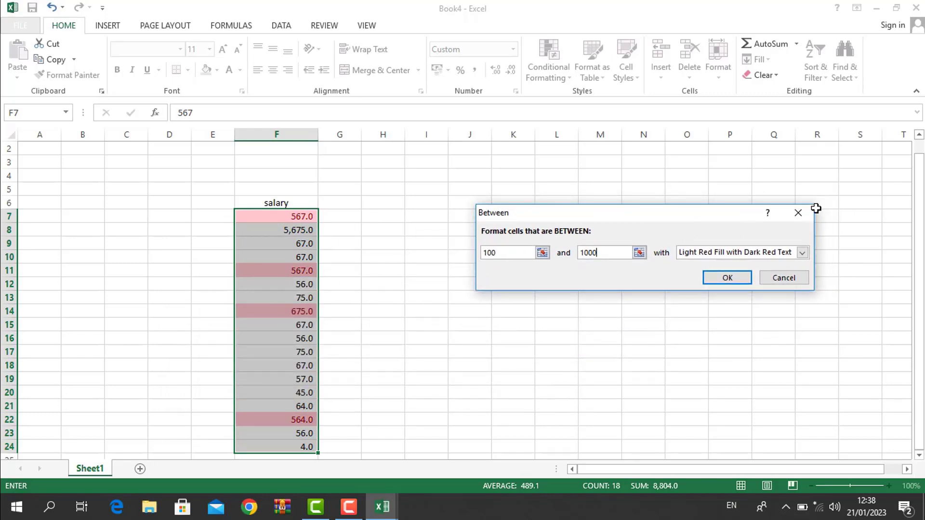
{"action": "left_click", "coordinate": [798, 213]}
{"action": "left_click", "coordinate": [565, 77]}
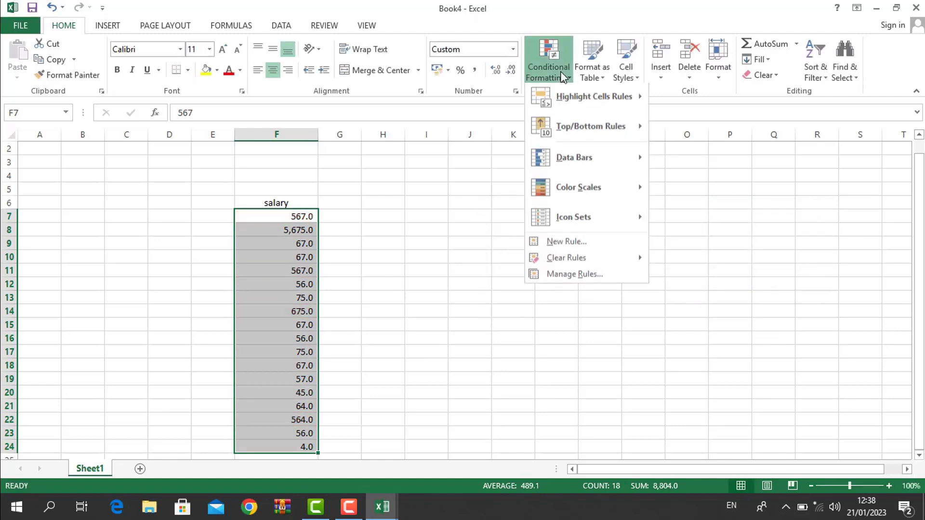
{"action": "mouse_move", "coordinate": [582, 98]}
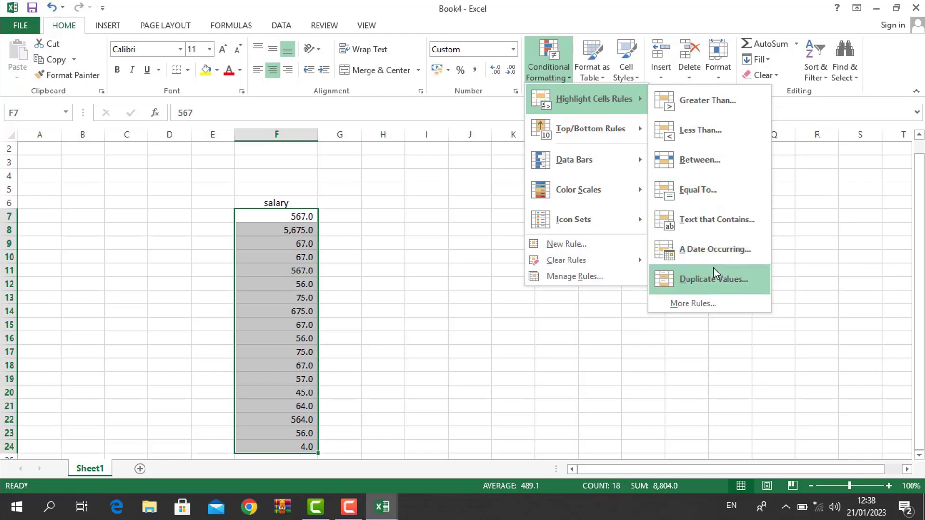
{"action": "left_click", "coordinate": [442, 217]}
Step: Enter the values 45, 345, 3453, 453, 45, 34, 534, 5 and 345 down cells I7:I15
{"action": "left_click", "coordinate": [442, 214]}
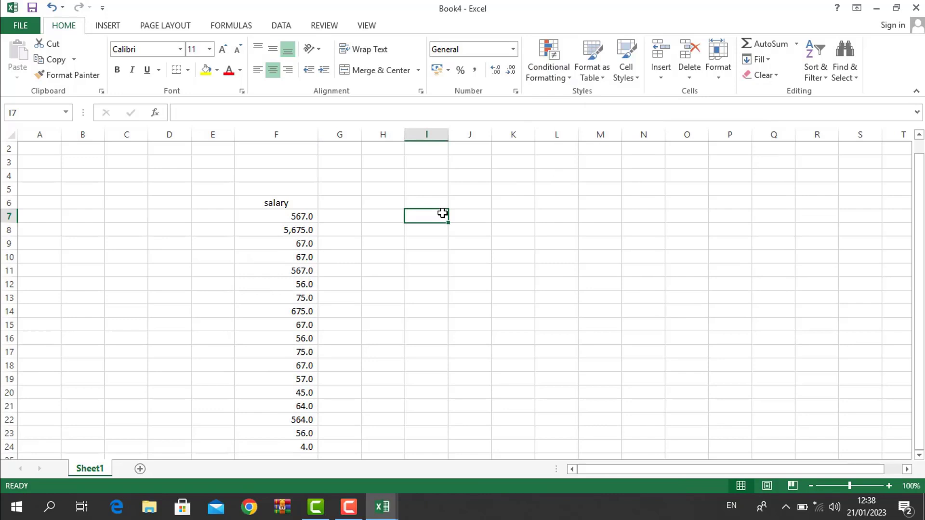
{"action": "type", "text": "45 345 3453 453 45 34 "}
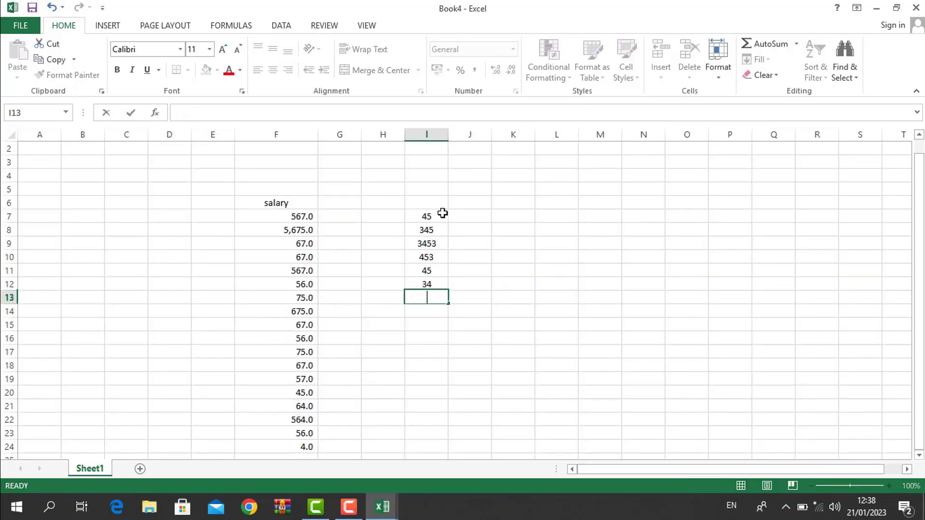
{"action": "type", "text": "534"}
{"action": "key", "text": "Return"}
{"action": "type", "text": "5"}
{"action": "key", "text": "Return"}
{"action": "type", "text": "345"}
{"action": "key", "text": "Return"}
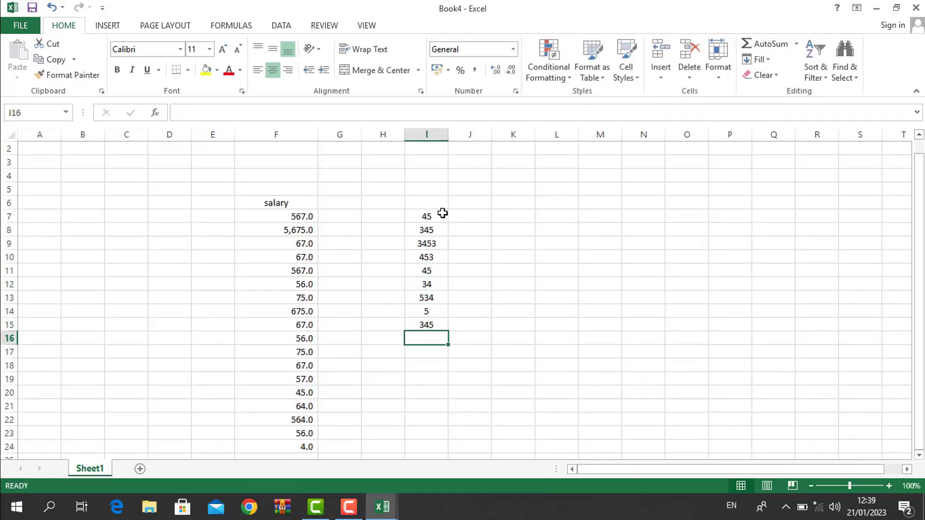
Step: Preview an Equal To conditional formatting rule for 45 on I7:I15 and dismiss it without applying
{"action": "left_click_drag", "start_coordinate": [434, 215], "coordinate": [434, 327]}
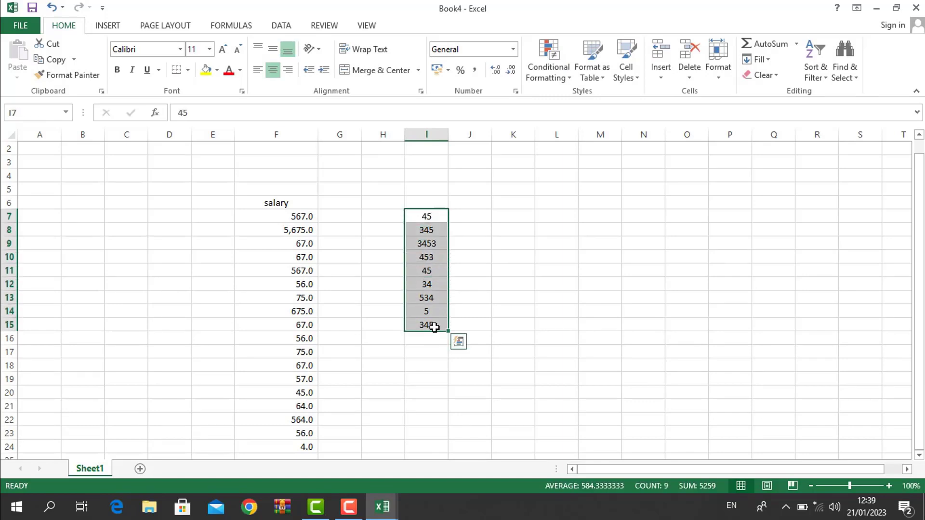
{"action": "left_click", "coordinate": [562, 66]}
{"action": "mouse_move", "coordinate": [588, 96]}
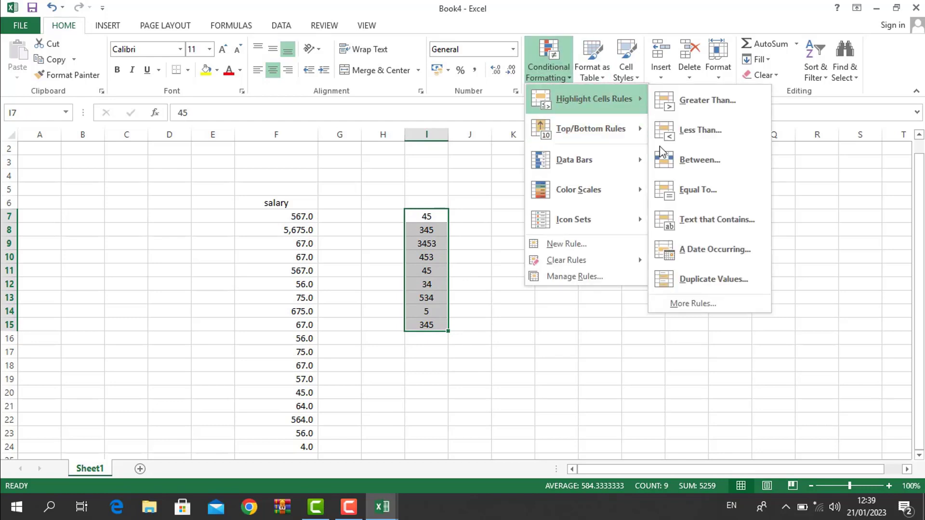
{"action": "left_click", "coordinate": [667, 193]}
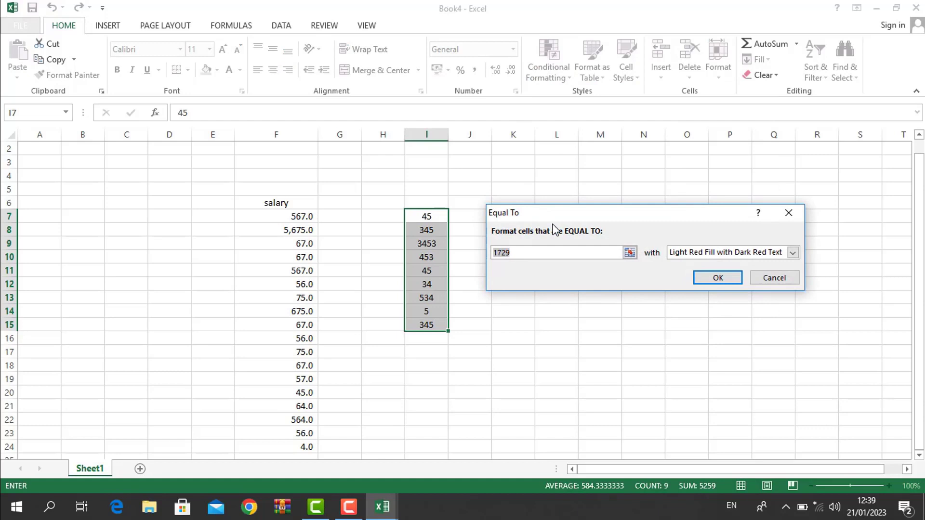
{"action": "type", "text": "45"}
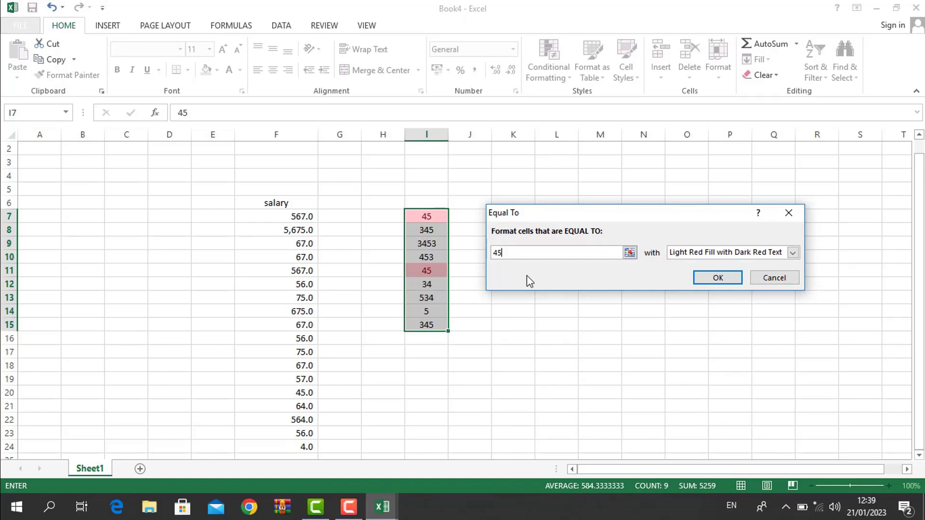
{"action": "key", "text": "Escape"}
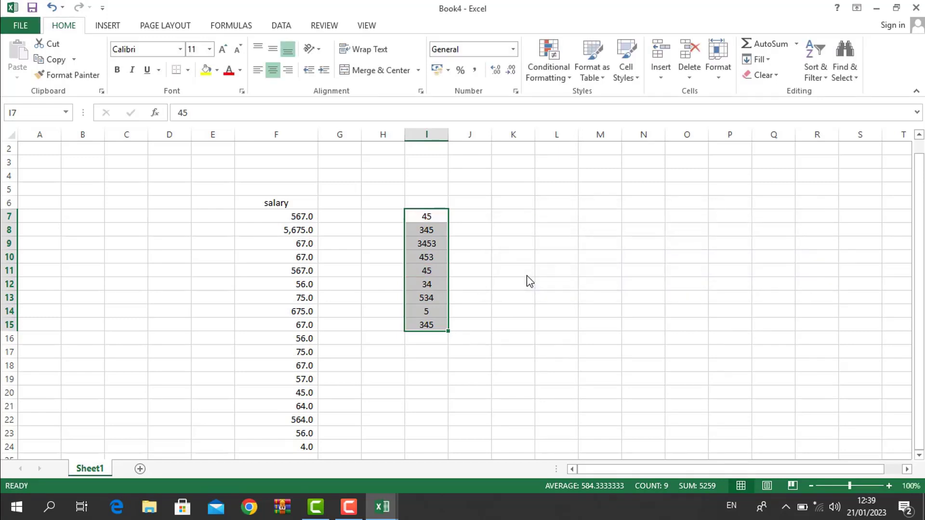
{"action": "left_click", "coordinate": [539, 81]}
{"action": "mouse_move", "coordinate": [603, 98]}
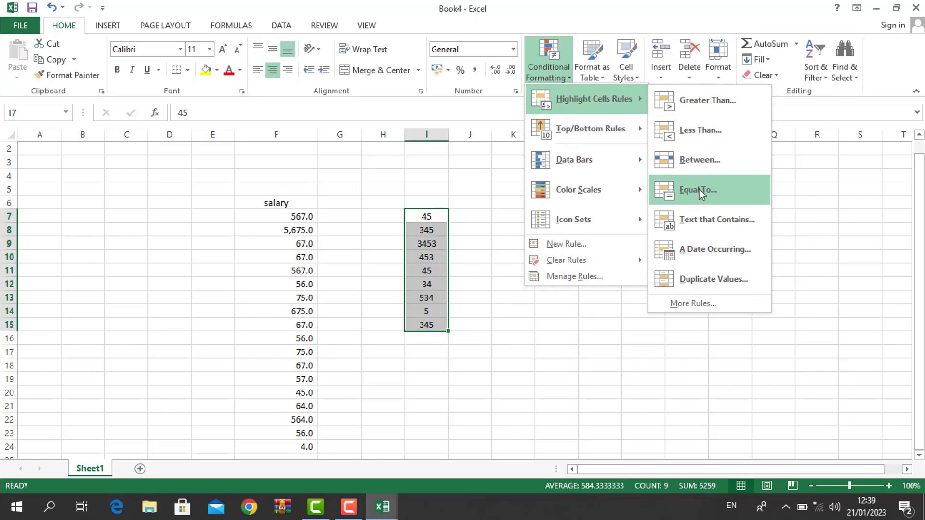
{"action": "left_click", "coordinate": [645, 331]}
{"action": "left_click", "coordinate": [644, 327]}
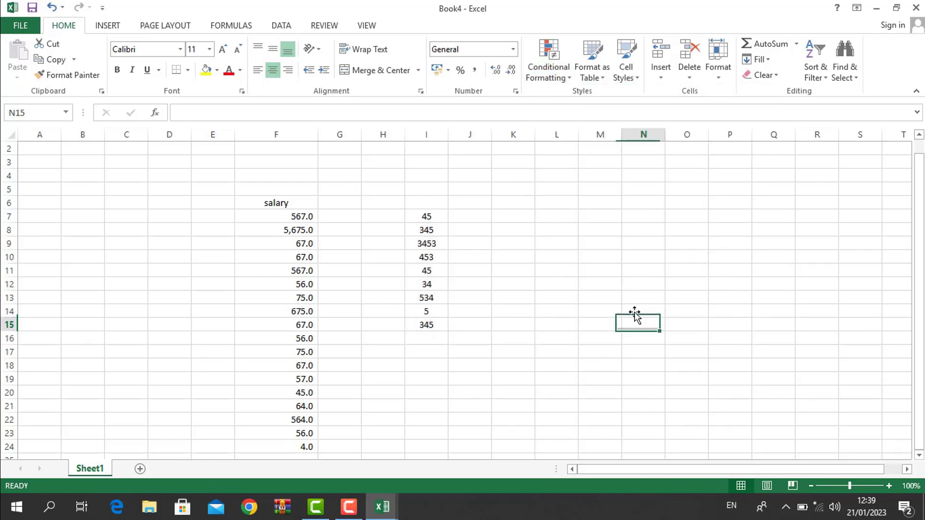
Step: Create a new blank workbook and fill every cell of H3:O18 with the text "sdae"
{"action": "key", "text": "ctrl+n"}
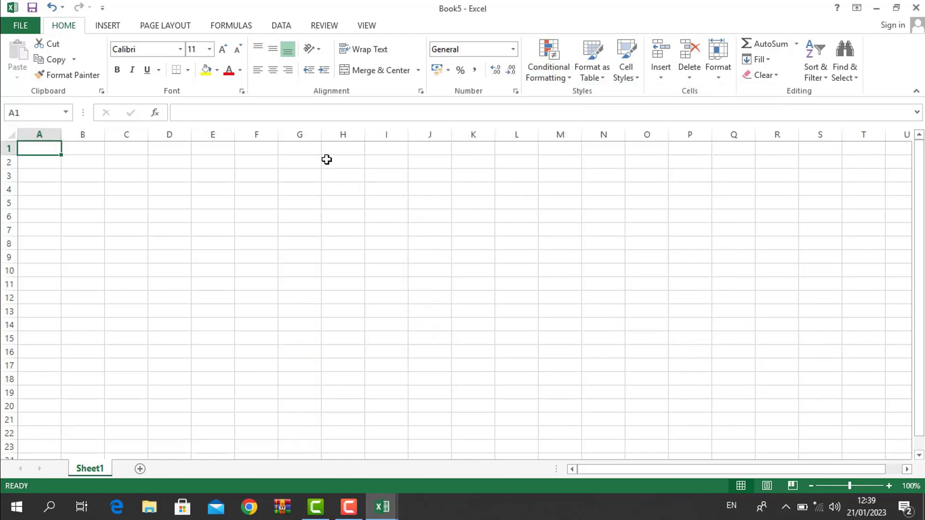
{"action": "left_click_drag", "start_coordinate": [332, 174], "coordinate": [651, 375]}
{"action": "type", "text": "sdae"}
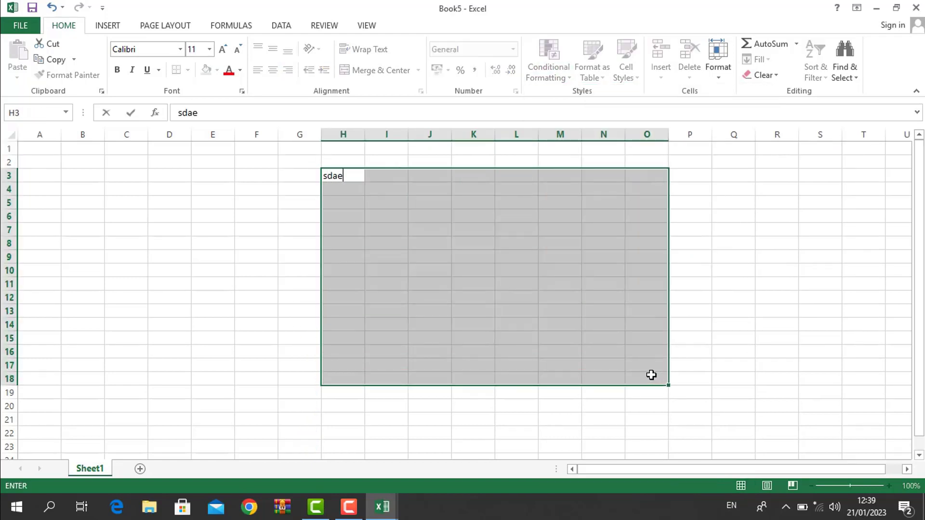
{"action": "key", "text": "ctrl+Return"}
Step: Preview a Text that Contains rule for "sdae" on H3:O18 with Light Red Fill and Green Fill with Dark Green Text, and dismiss it without applying
{"action": "left_click", "coordinate": [549, 68]}
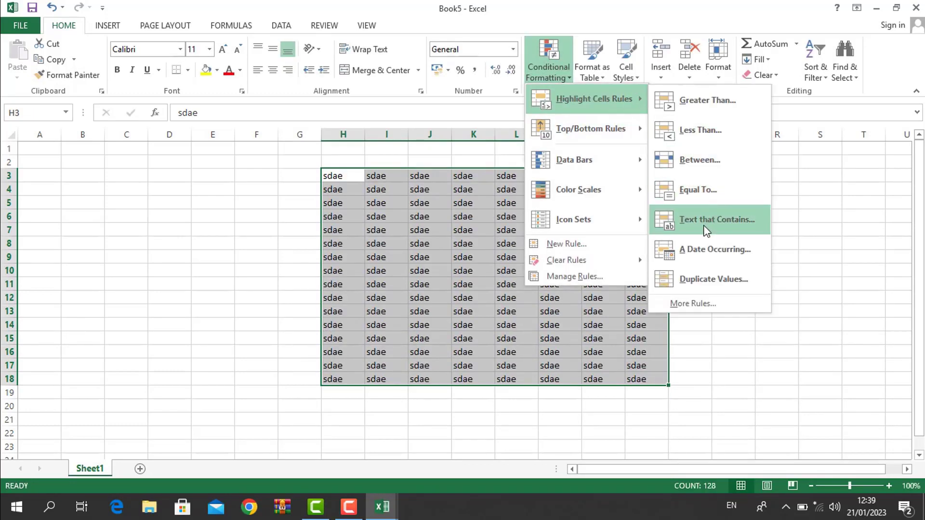
{"action": "left_click", "coordinate": [704, 224]}
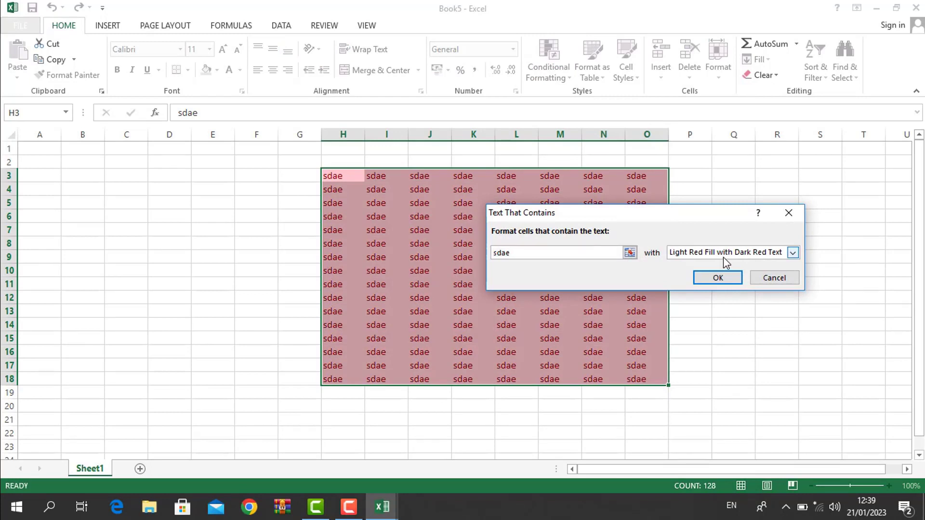
{"action": "left_click", "coordinate": [723, 256]}
{"action": "left_click", "coordinate": [712, 294]}
{"action": "left_click", "coordinate": [710, 255]}
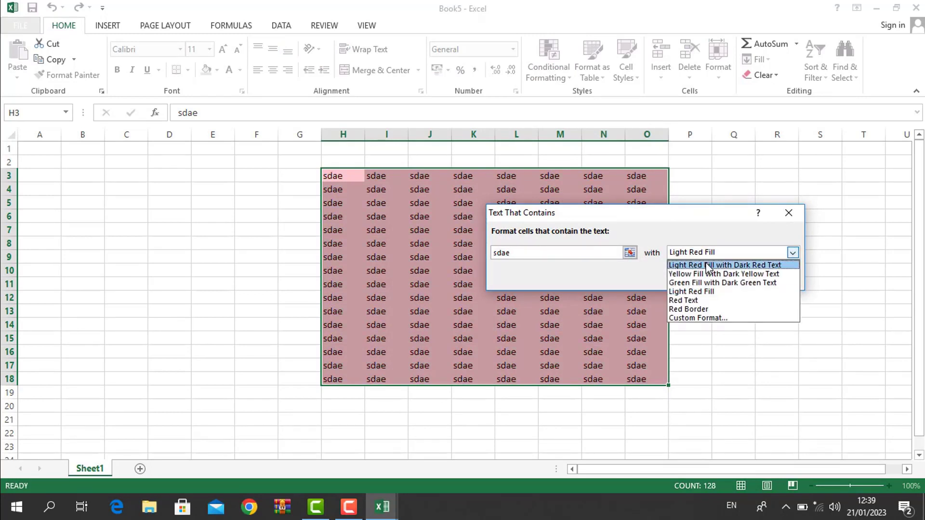
{"action": "left_click", "coordinate": [694, 283]}
{"action": "left_click", "coordinate": [692, 252]}
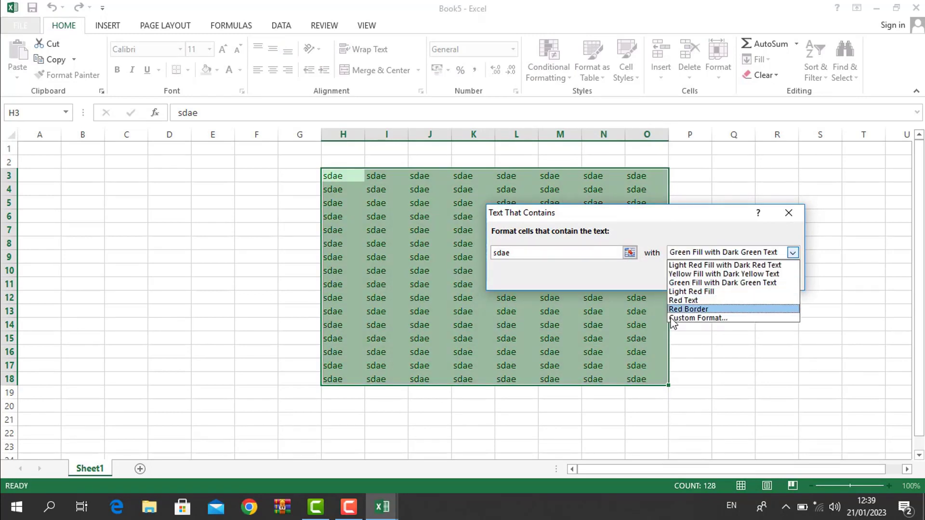
{"action": "left_click", "coordinate": [682, 293]}
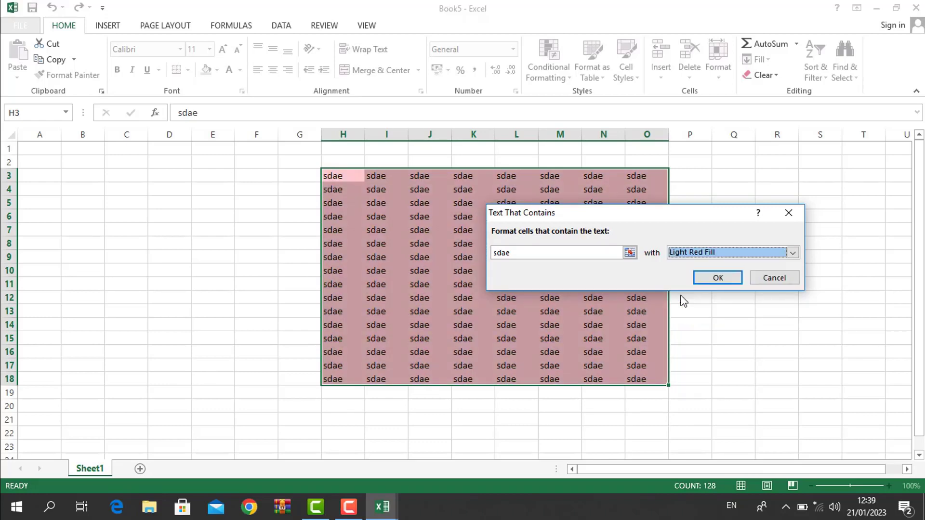
{"action": "key", "text": "Escape"}
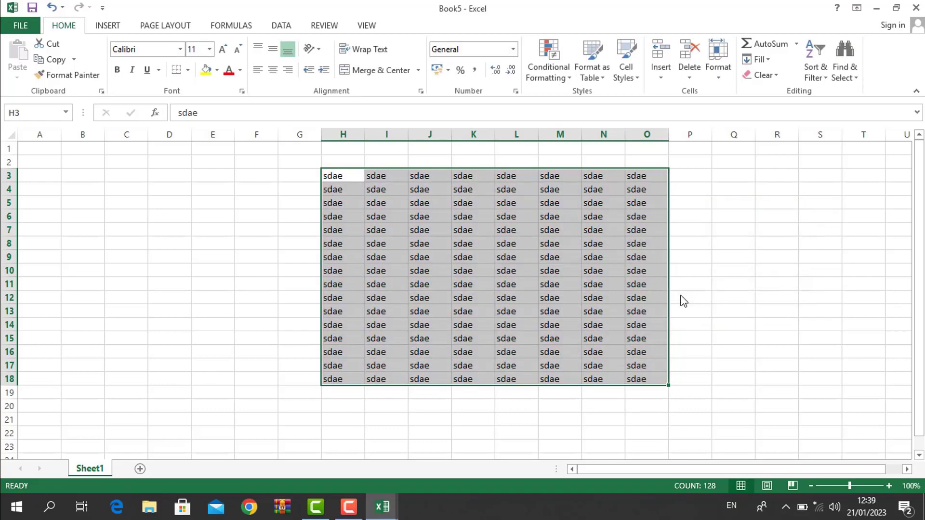
{"action": "left_click", "coordinate": [561, 82]}
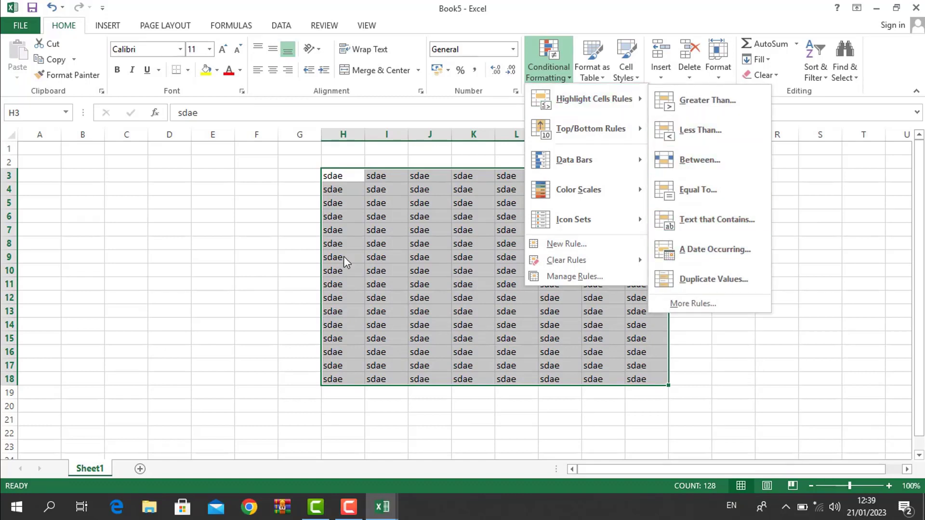
{"action": "left_click", "coordinate": [252, 243]}
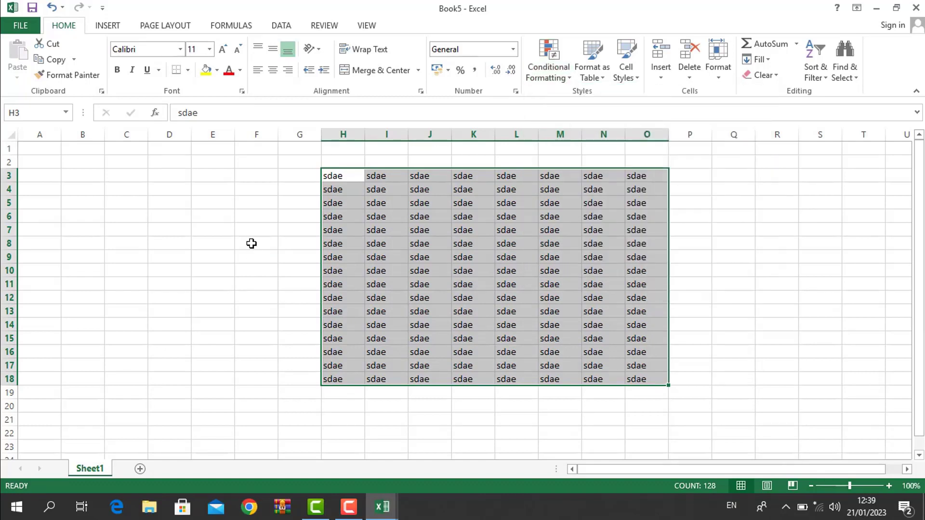
Step: Create another blank workbook and select cell F7
{"action": "key", "text": "ctrl+n"}
{"action": "left_click", "coordinate": [235, 231]}
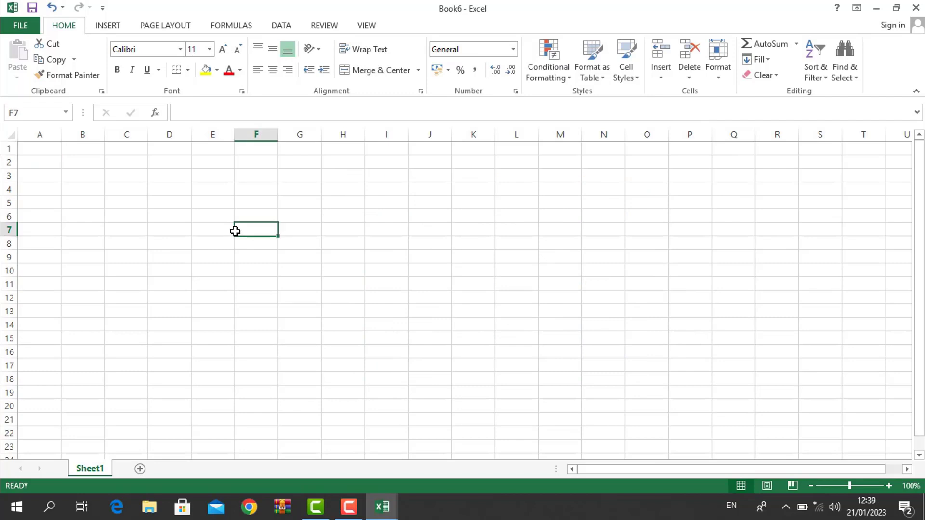
{"action": "type", "text": "-"}
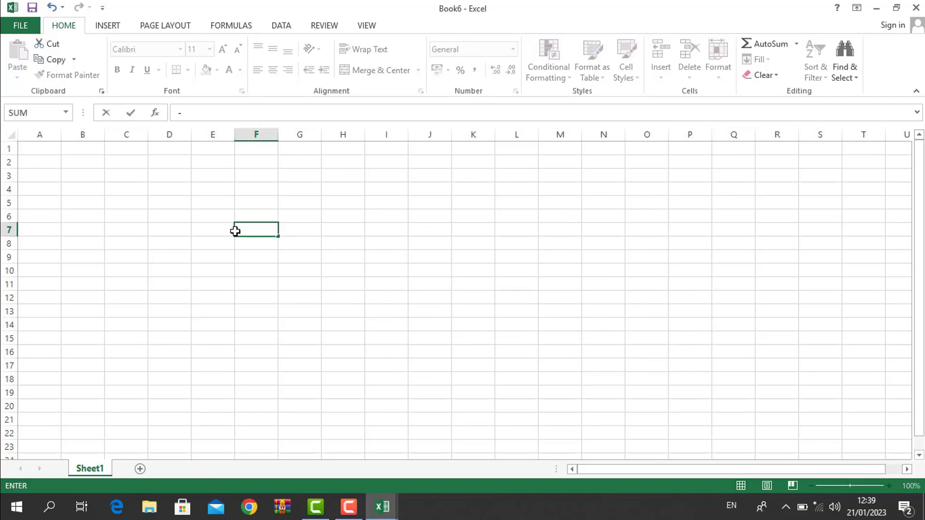
{"action": "key", "text": "Left"}
{"action": "key", "text": "Left"}
{"action": "key", "text": "Left"}
{"action": "key", "text": "Left"}
{"action": "key", "text": "Left"}
{"action": "type", "text": "="}
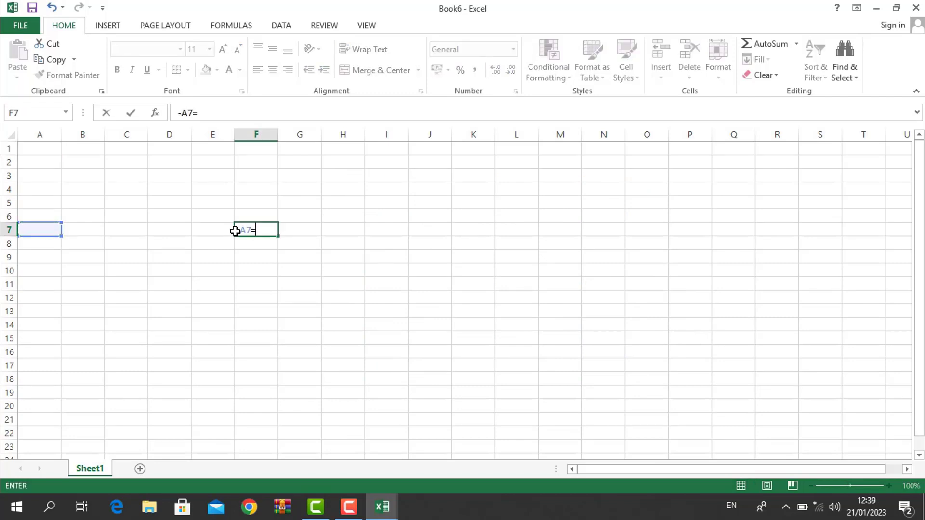
{"action": "key", "text": "Escape"}
Step: Enter the formula =now() in cell F7 to insert the current date and time
{"action": "type", "text": "="}
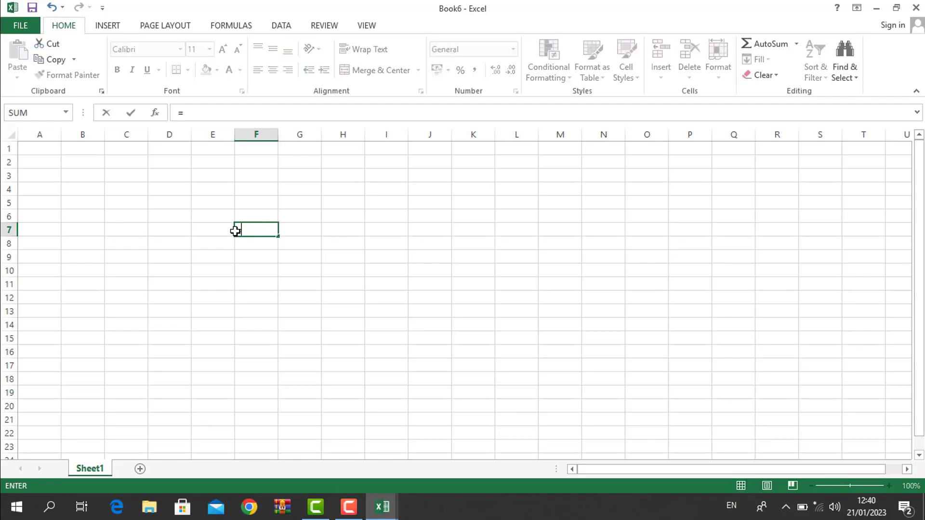
{"action": "type", "text": "now"}
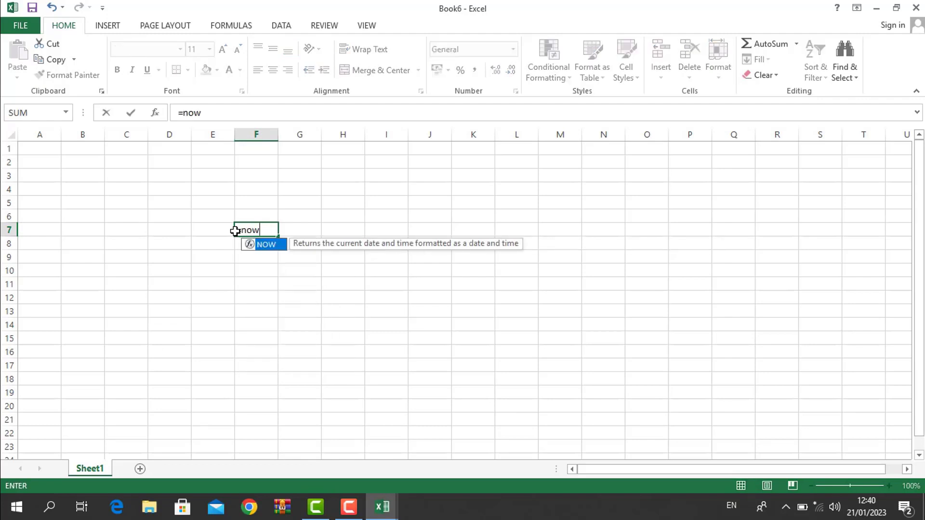
{"action": "type", "text": "*("}
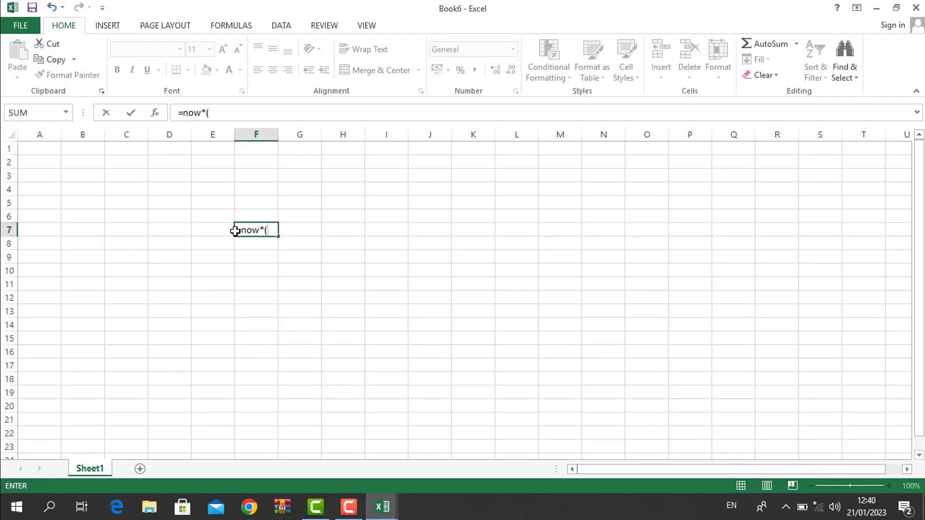
{"action": "key", "text": "BackSpace"}
{"action": "key", "text": "BackSpace"}
{"action": "type", "text": "()"}
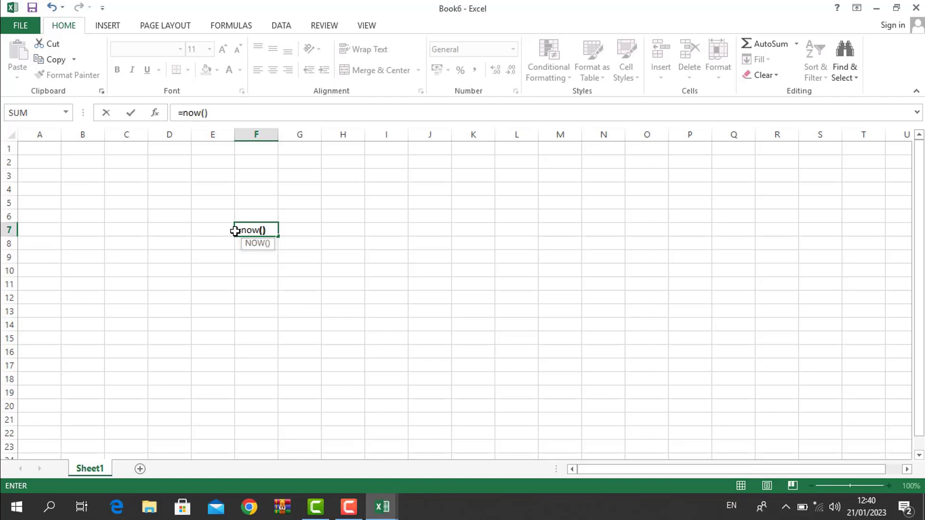
{"action": "key", "text": "Return"}
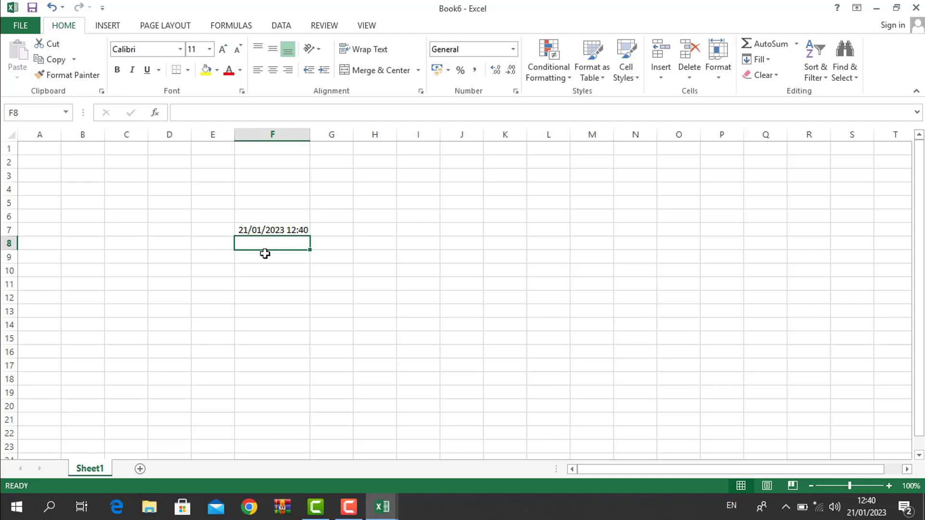
Step: Enter the formula =today() in cell H7 to insert the current date
{"action": "left_click", "coordinate": [373, 232]}
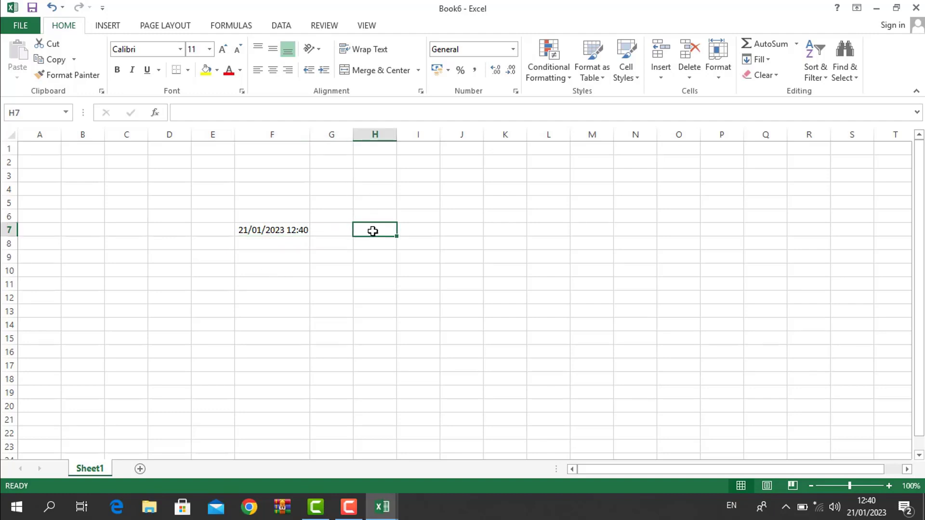
{"action": "type", "text": "="}
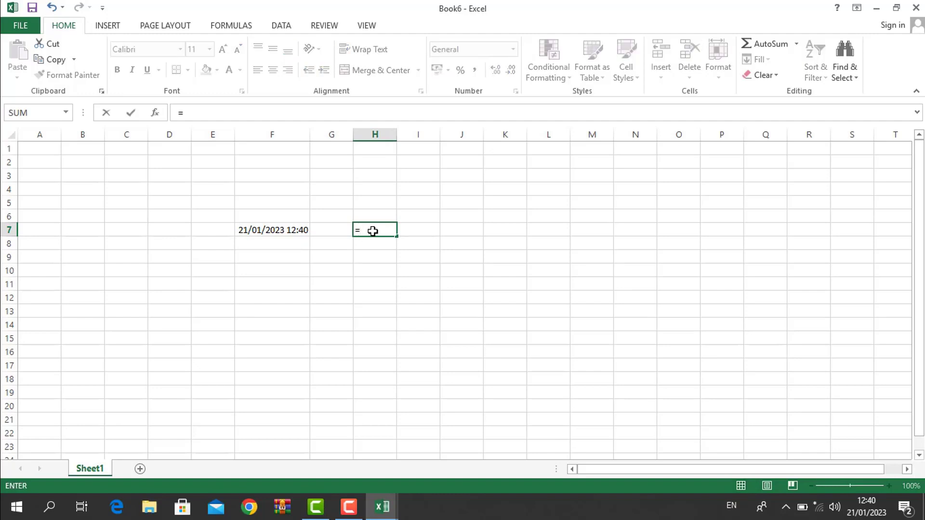
{"action": "type", "text": "toad"}
{"action": "key", "text": "BackSpace"}
{"action": "key", "text": "BackSpace"}
{"action": "key", "text": "BackSpace"}
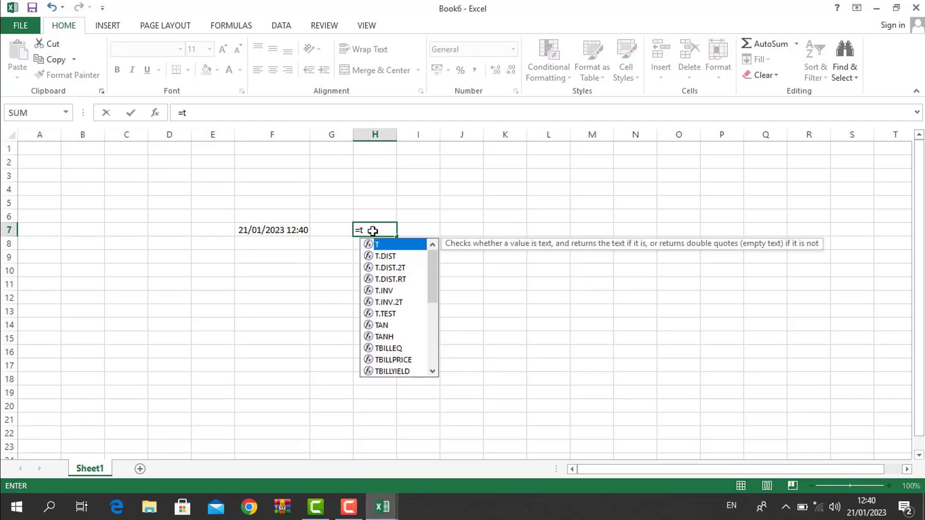
{"action": "type", "text": "oday()"}
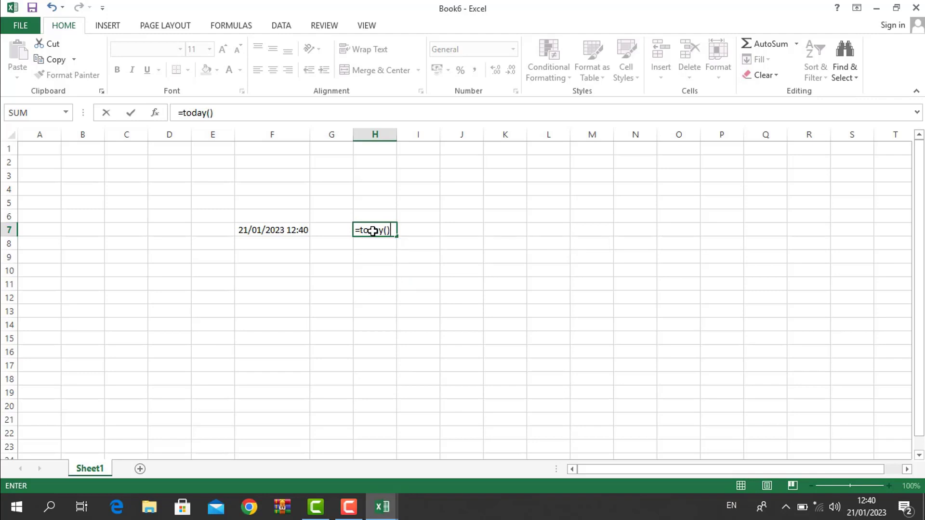
{"action": "key", "text": "Return"}
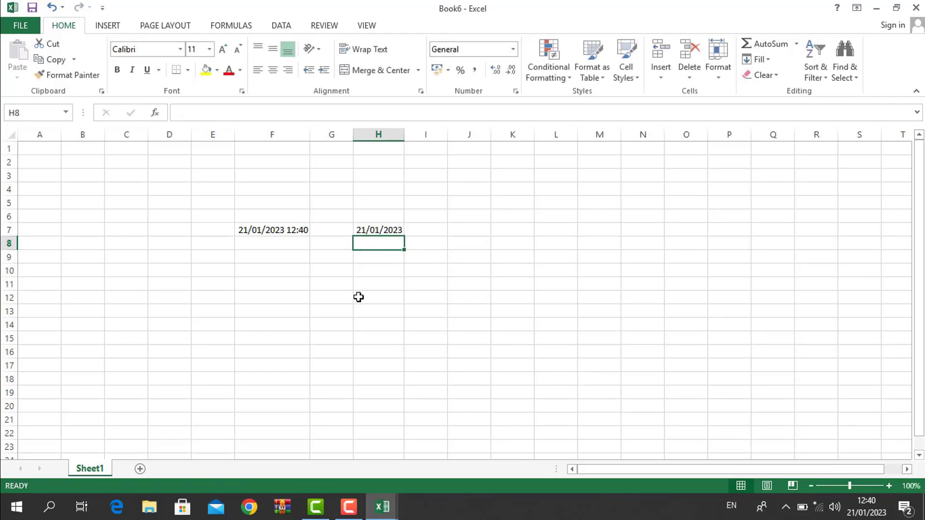
Step: Insert the current date as a static value in J7, and fill the H7 formula down through H21
{"action": "left_click", "coordinate": [457, 229]}
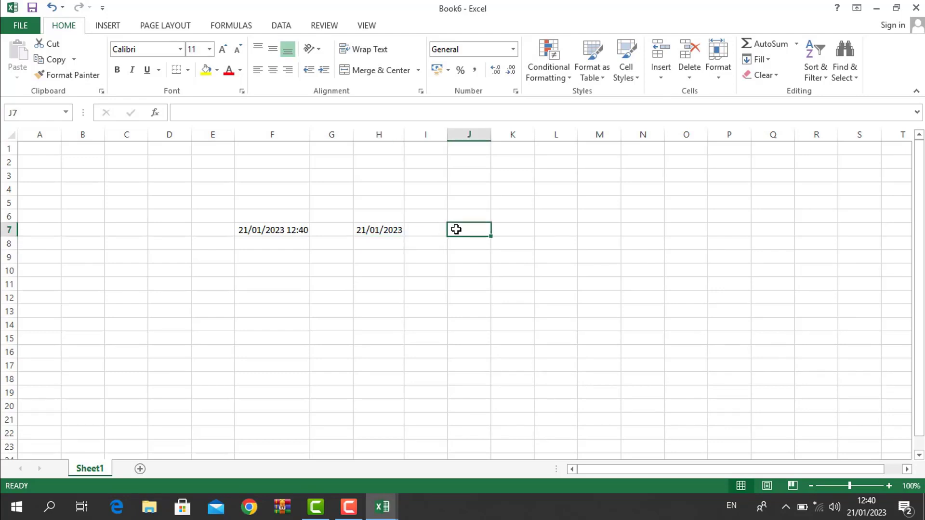
{"action": "key", "text": "ctrl+semicolon"}
{"action": "key", "text": "Return"}
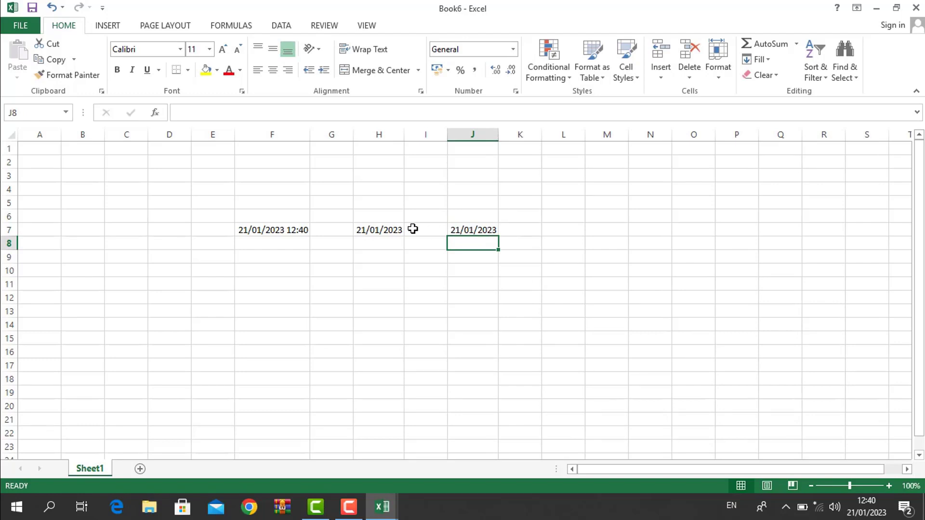
{"action": "left_click", "coordinate": [393, 230]}
{"action": "left_click_drag", "start_coordinate": [404, 237], "coordinate": [414, 431]}
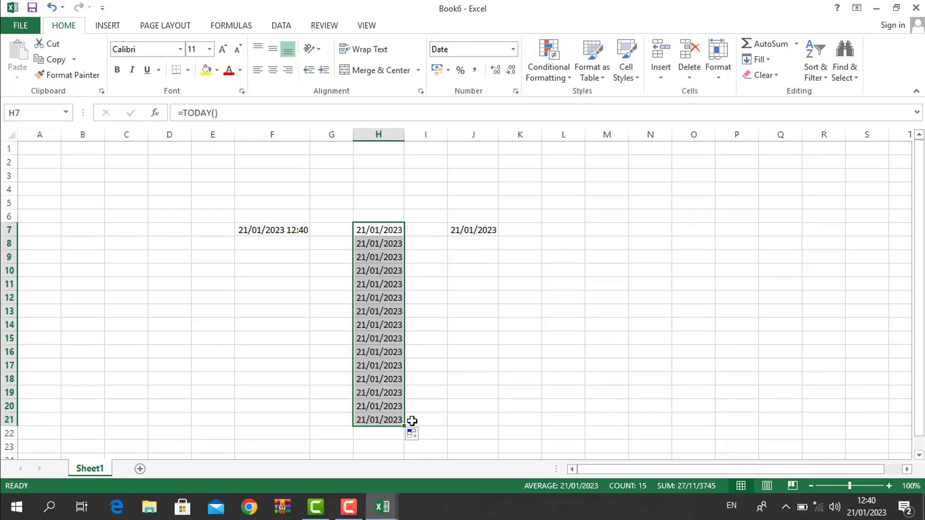
Step: Preview a Date Occurring rule for Today with Light Red Fill with Dark Red Text on H7:H21, and dismiss it without applying
{"action": "left_click", "coordinate": [562, 75]}
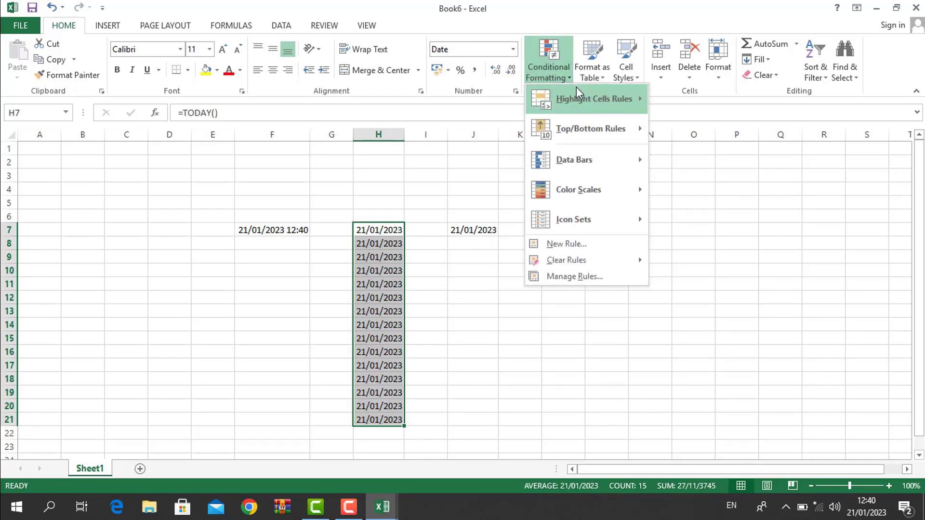
{"action": "mouse_move", "coordinate": [576, 88]}
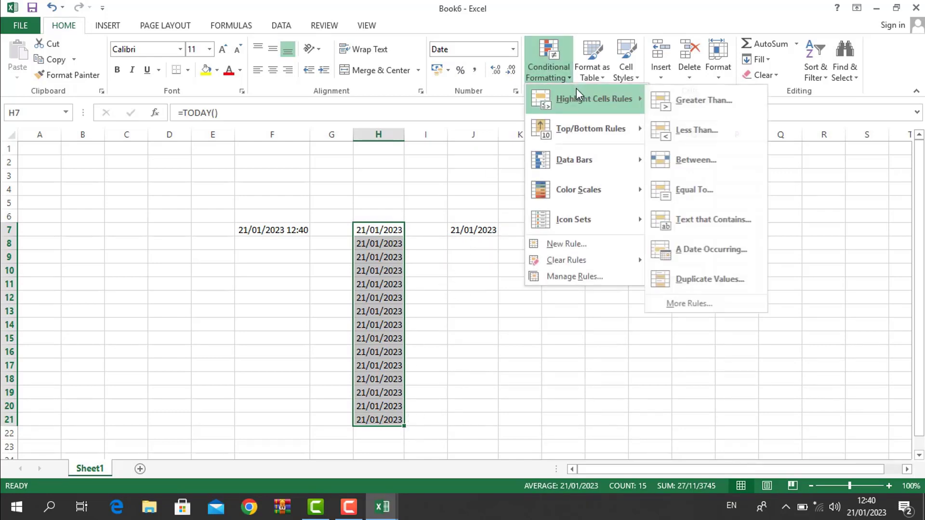
{"action": "left_click", "coordinate": [708, 248]}
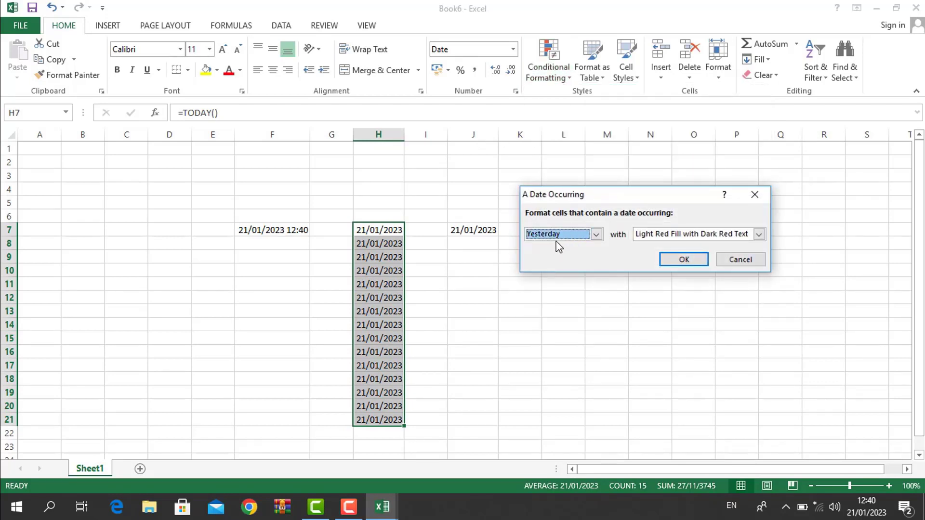
{"action": "left_click", "coordinate": [559, 235]}
{"action": "left_click", "coordinate": [546, 253]}
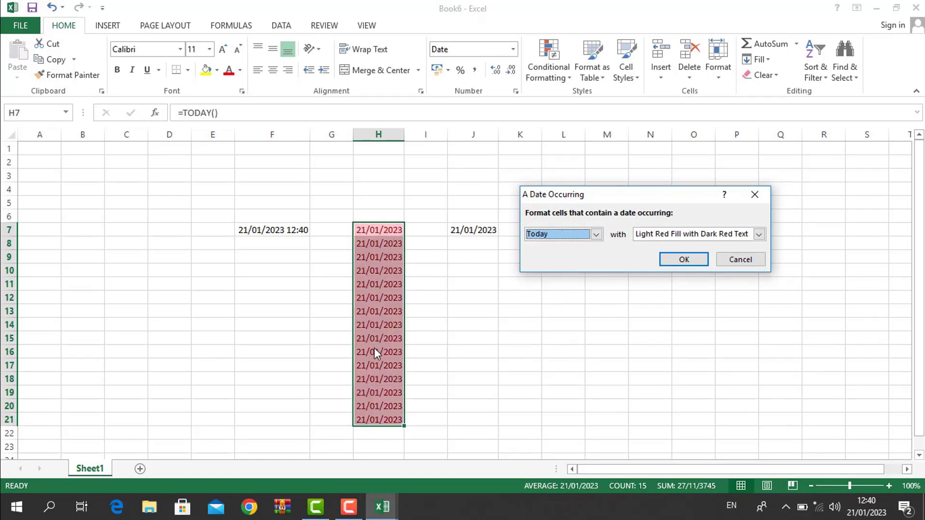
{"action": "left_click", "coordinate": [550, 238]}
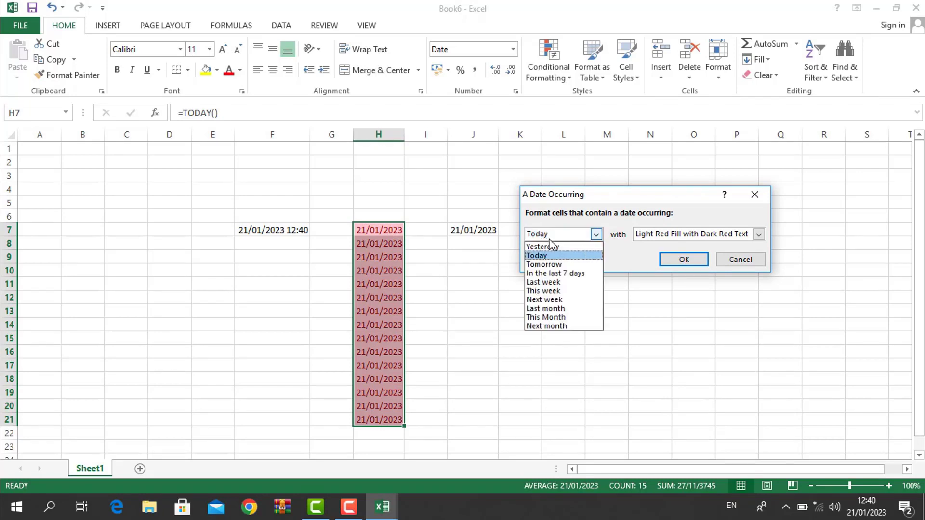
{"action": "key", "text": "Escape"}
{"action": "key", "text": "Escape"}
{"action": "left_click", "coordinate": [550, 268]}
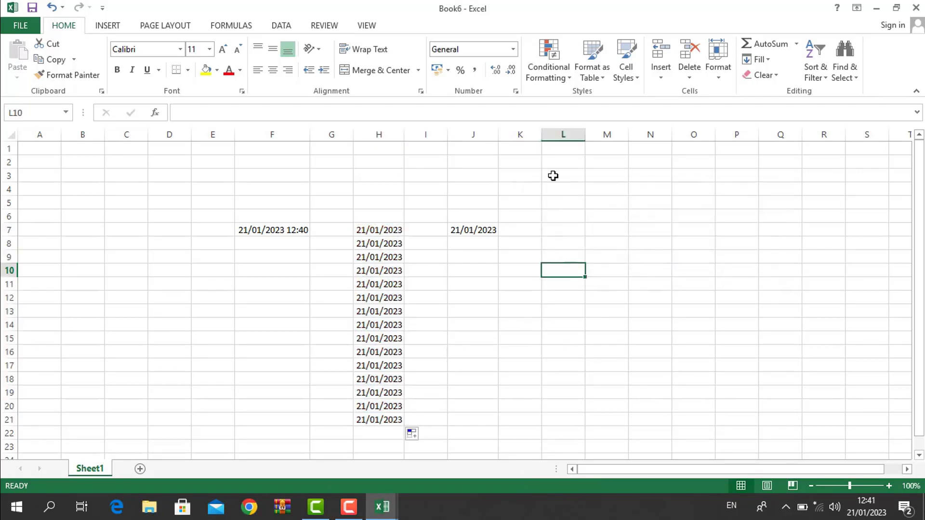
{"action": "left_click", "coordinate": [563, 68]}
{"action": "mouse_move", "coordinate": [574, 98]}
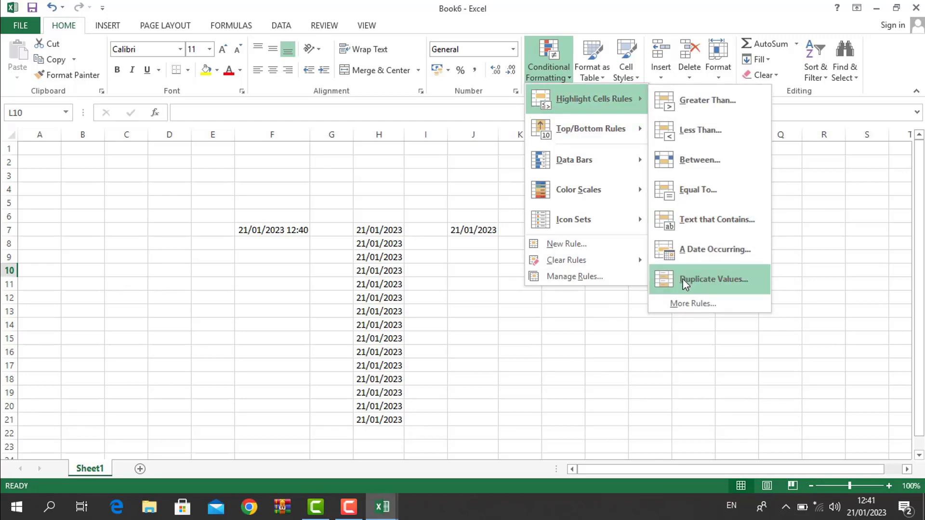
{"action": "key", "text": "Escape"}
Step: Switch to the Book4 workbook and select cells I7:I15
{"action": "mouse_move", "coordinate": [394, 508]}
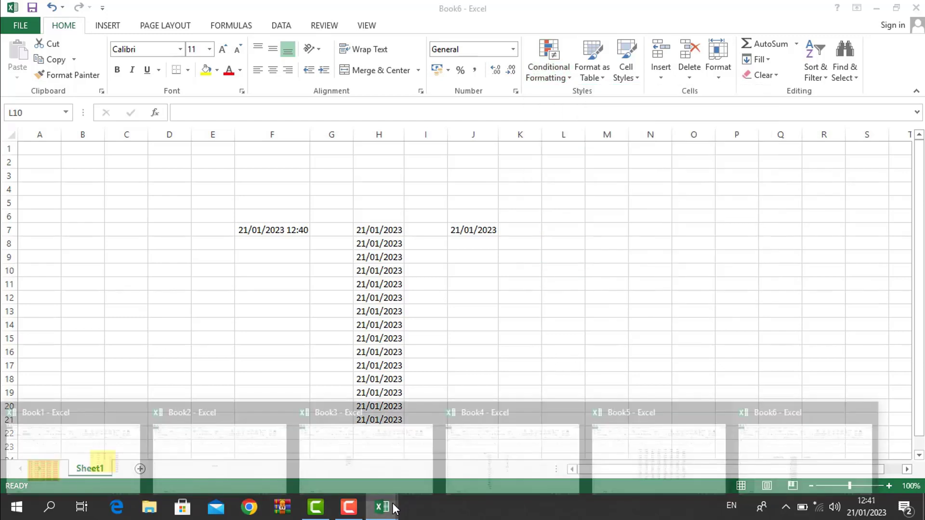
{"action": "left_click", "coordinate": [536, 464]}
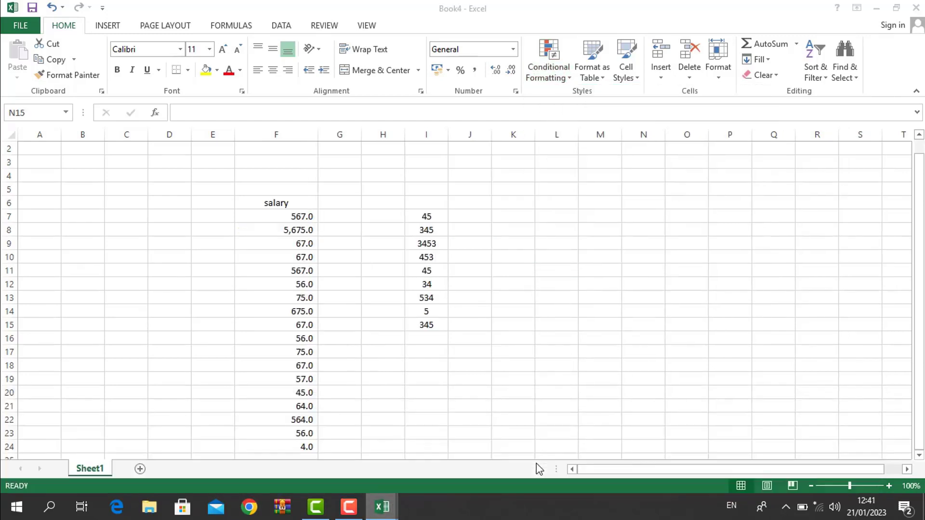
{"action": "left_click", "coordinate": [462, 320]}
{"action": "left_click", "coordinate": [436, 217]}
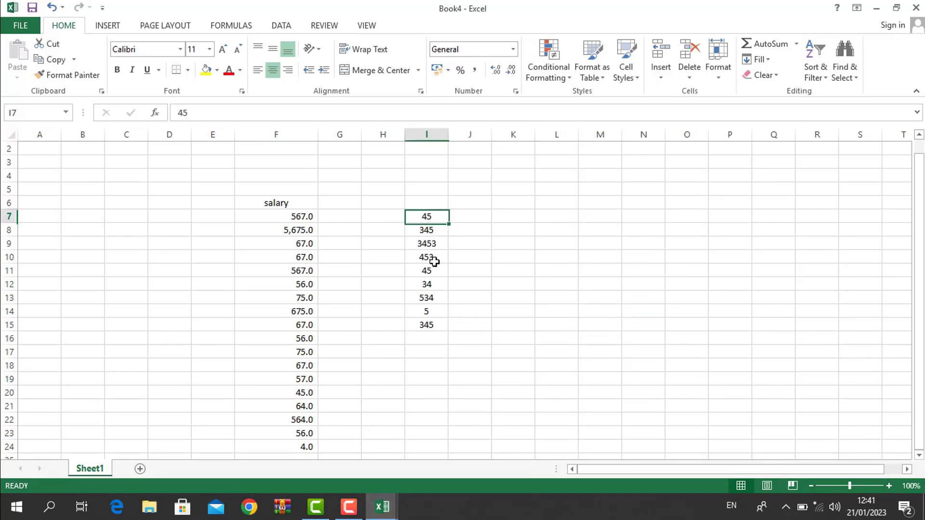
{"action": "left_click_drag", "start_coordinate": [426, 217], "coordinate": [427, 324]}
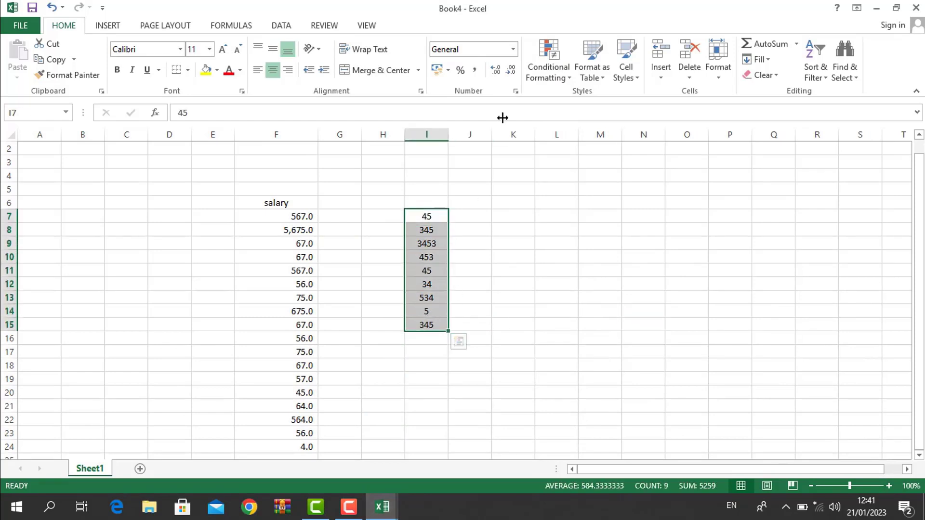
Step: Preview a Duplicate Values rule with Light Red Fill with Dark Red Text on I7:I15, and dismiss it without applying
{"action": "left_click", "coordinate": [530, 80]}
{"action": "mouse_move", "coordinate": [557, 98]}
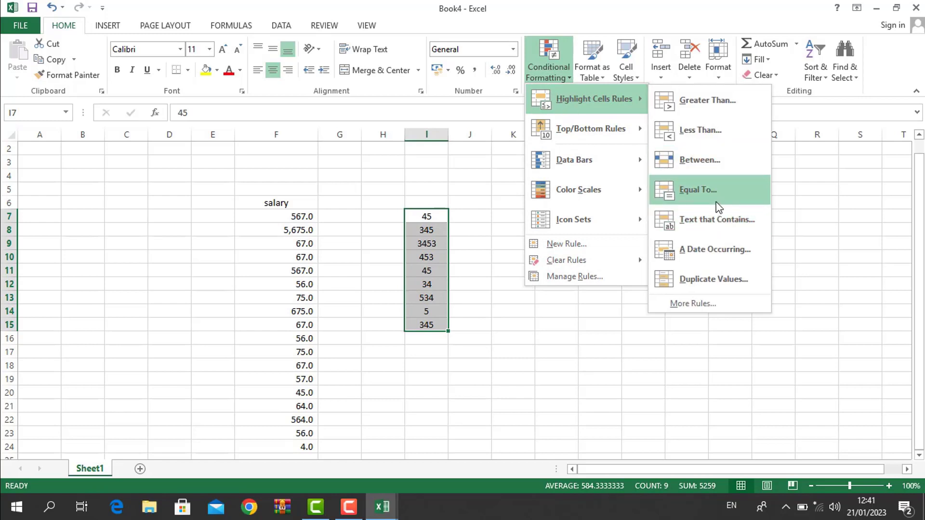
{"action": "left_click", "coordinate": [697, 288]}
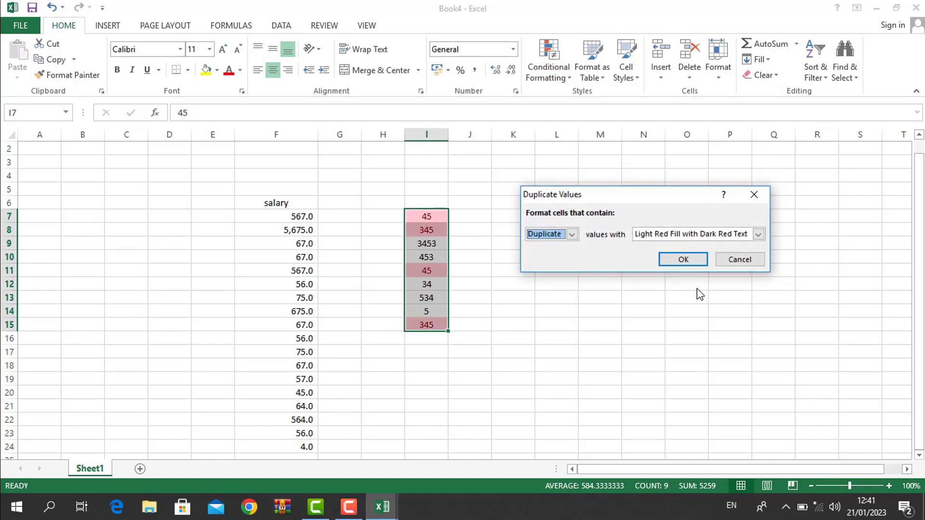
{"action": "key", "text": "Escape"}
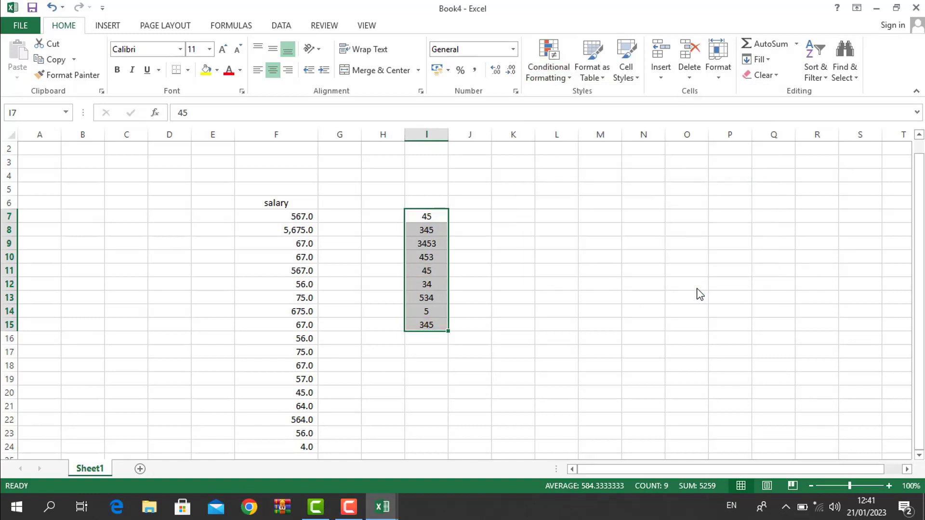
Step: Preview a Top 10% rule with Light Red Fill with Dark Red Text on I7:I15, and dismiss it without applying
{"action": "left_click", "coordinate": [548, 68]}
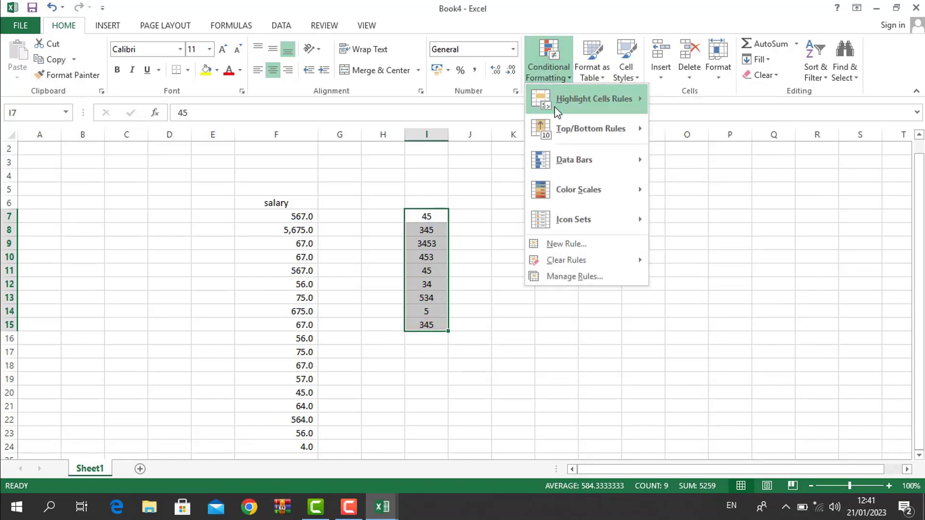
{"action": "mouse_move", "coordinate": [598, 130]}
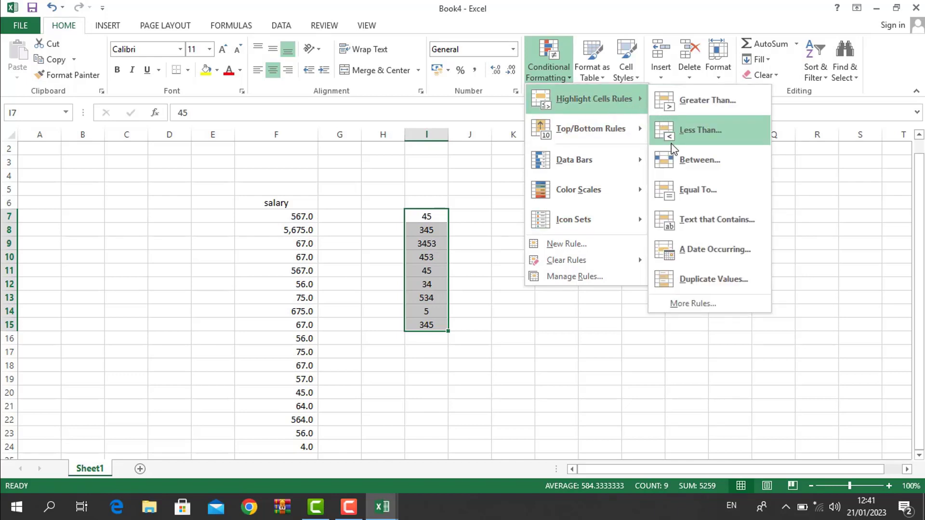
{"action": "left_click", "coordinate": [679, 159]}
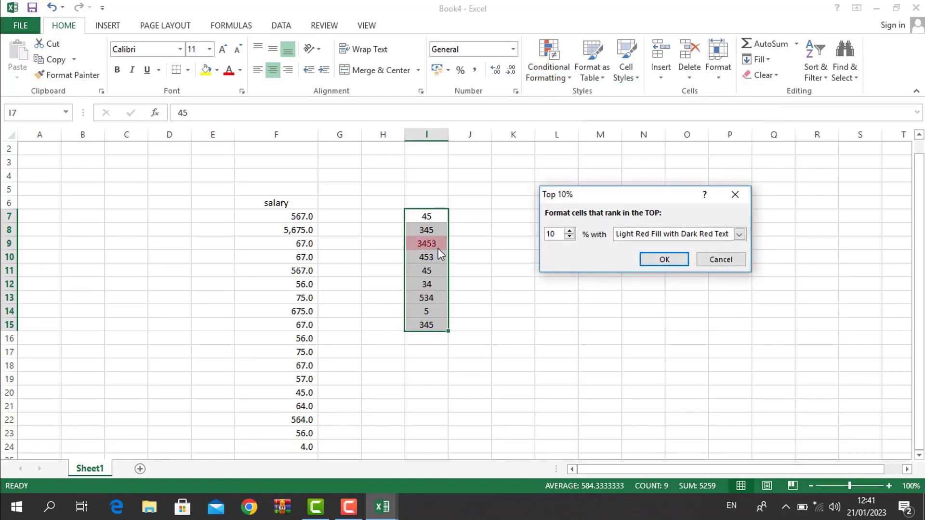
{"action": "key", "text": "Escape"}
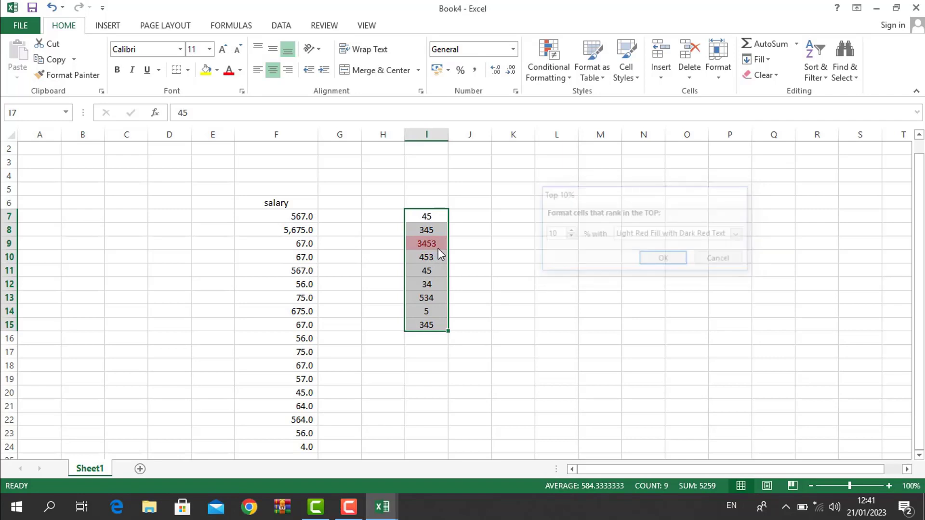
Step: Look through the Top/Bottom, Data Bars, Color Scales and Icon Sets options, previewing light blue data bars and gray arrow icons on I7:I15
{"action": "left_click", "coordinate": [556, 64]}
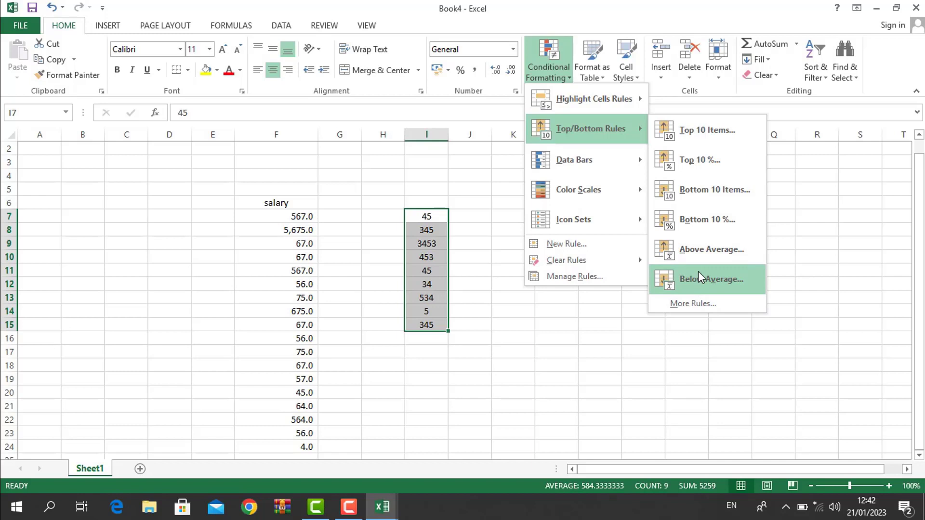
{"action": "mouse_move", "coordinate": [603, 157]}
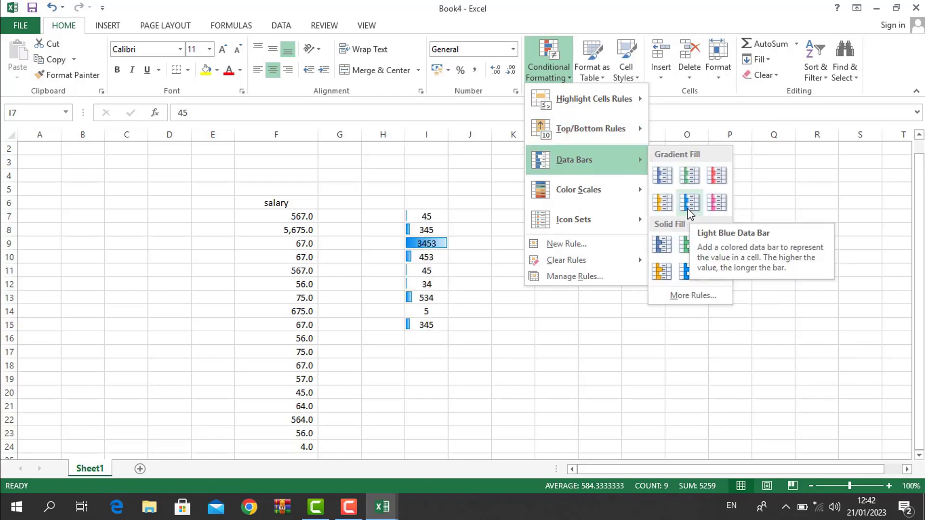
{"action": "mouse_move", "coordinate": [614, 185]}
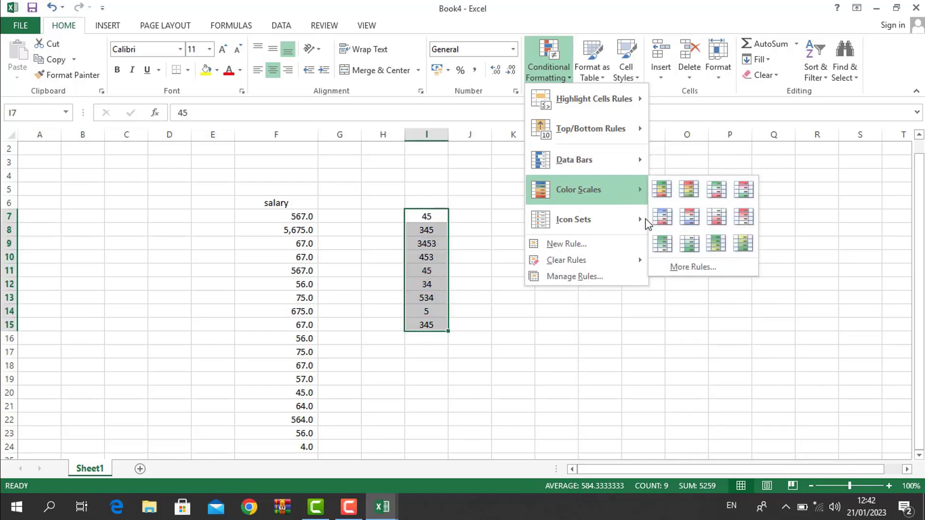
{"action": "mouse_move", "coordinate": [638, 220]}
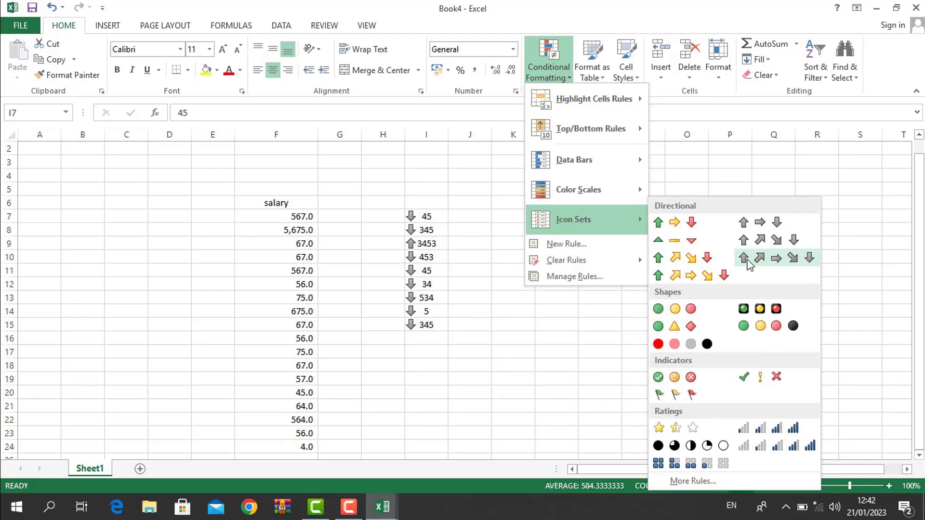
Step: Apply a new 3-Color Scale formatting rule to I7:I15 with standard red as the maximum color
{"action": "left_click", "coordinate": [595, 243]}
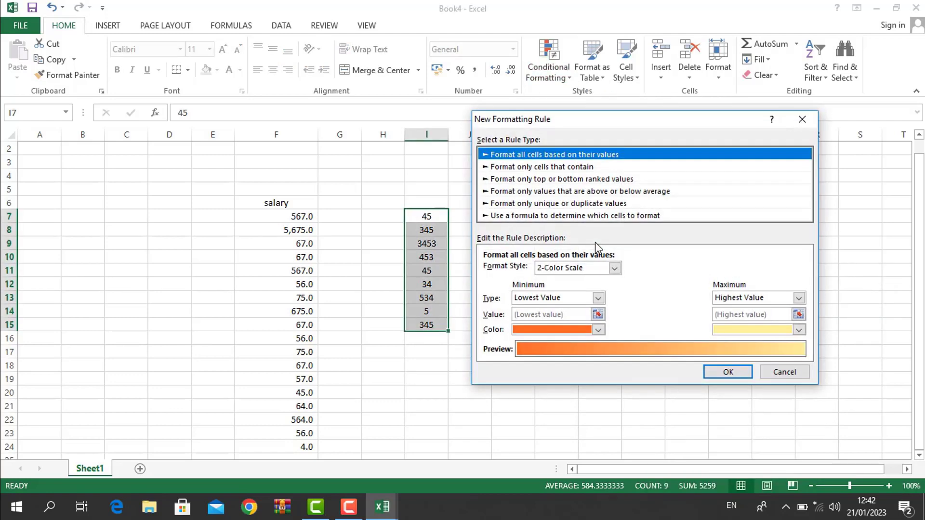
{"action": "left_click", "coordinate": [580, 267]}
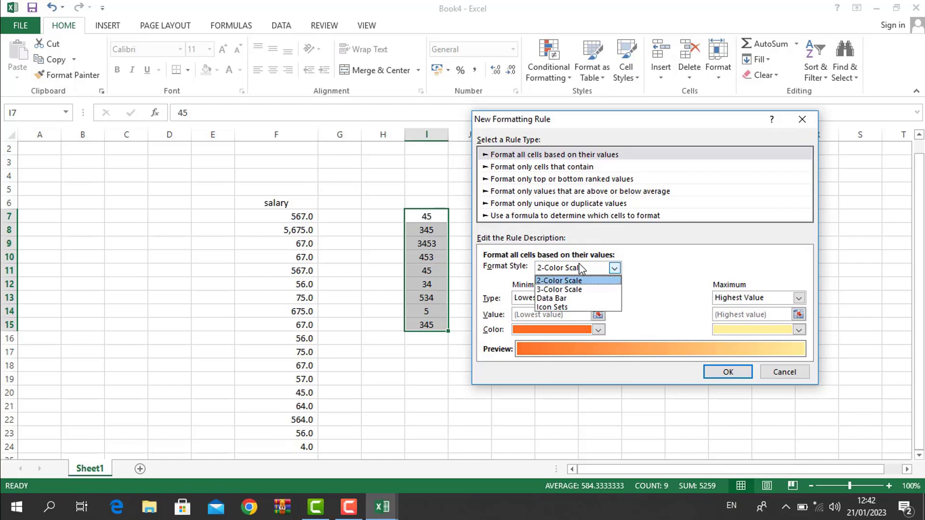
{"action": "left_click", "coordinate": [565, 290]}
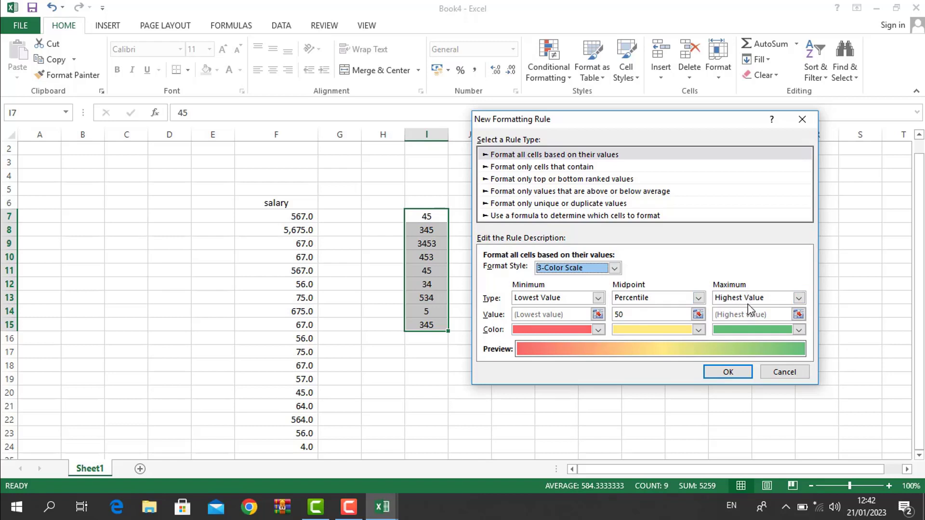
{"action": "left_click", "coordinate": [782, 325]}
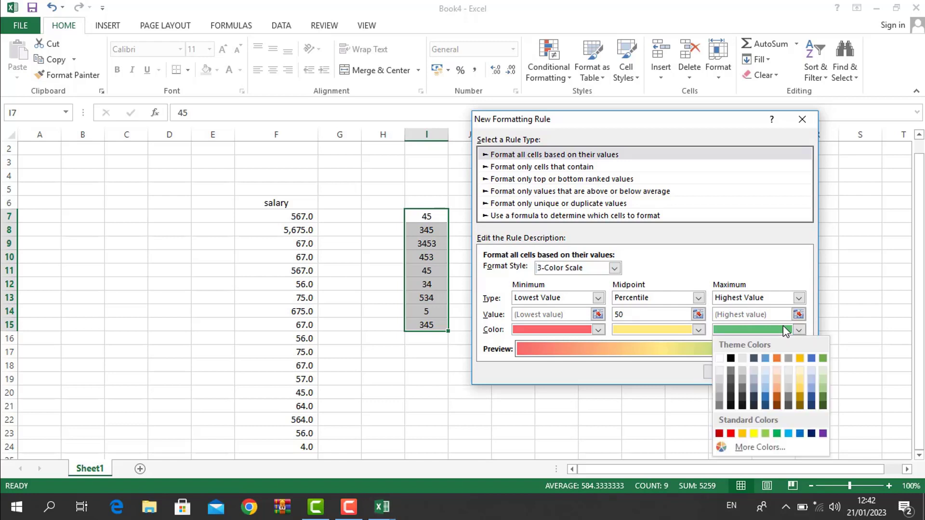
{"action": "left_click", "coordinate": [730, 433]}
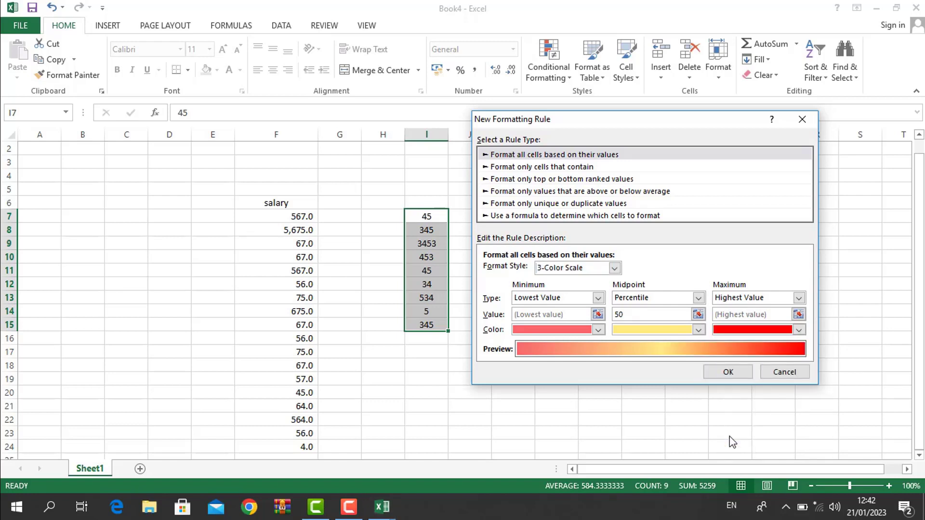
{"action": "left_click", "coordinate": [736, 374]}
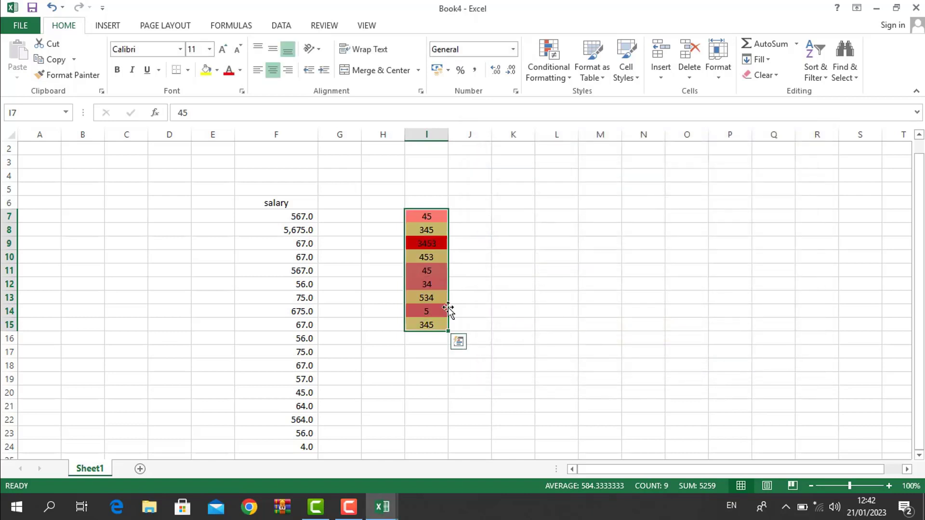
Step: Look through the Clear Rules, Manage Rules and New Formatting Rule options for I7:I15, and dismiss them without changes
{"action": "left_click", "coordinate": [571, 79]}
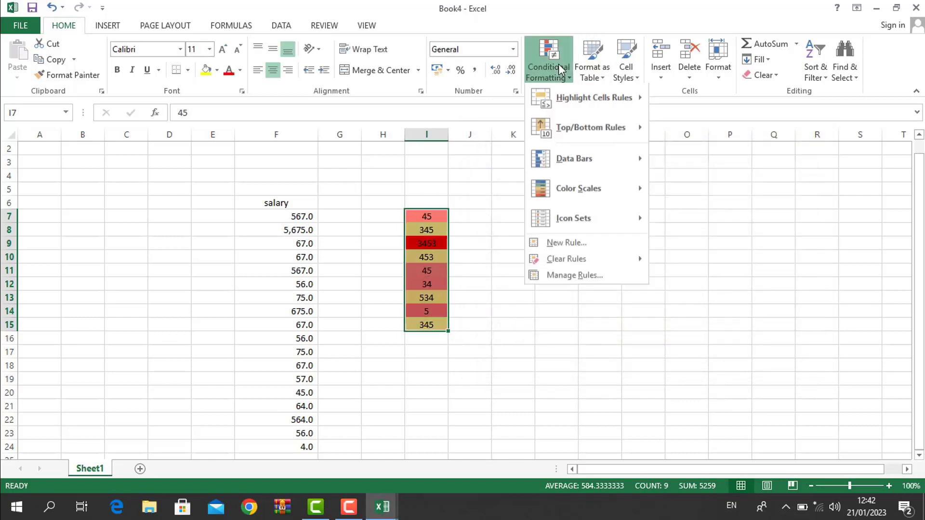
{"action": "mouse_move", "coordinate": [575, 268]}
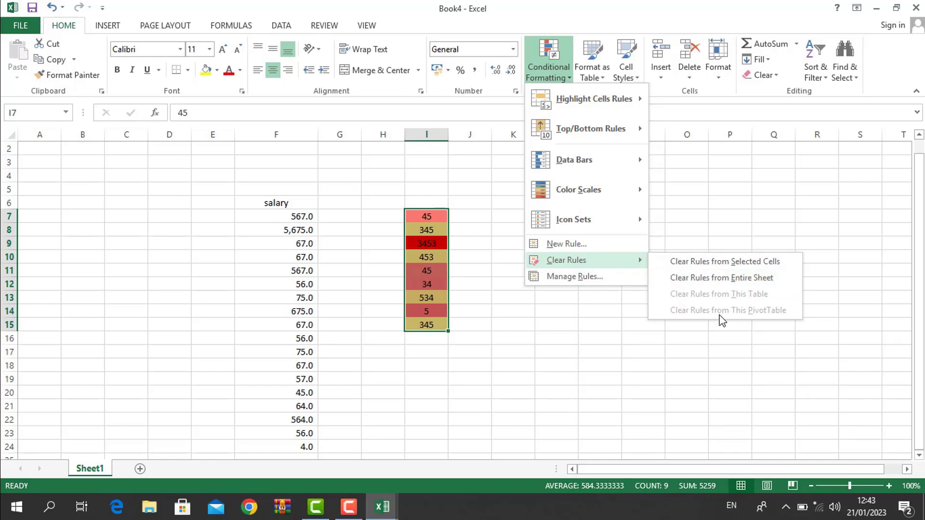
{"action": "left_click", "coordinate": [508, 260]}
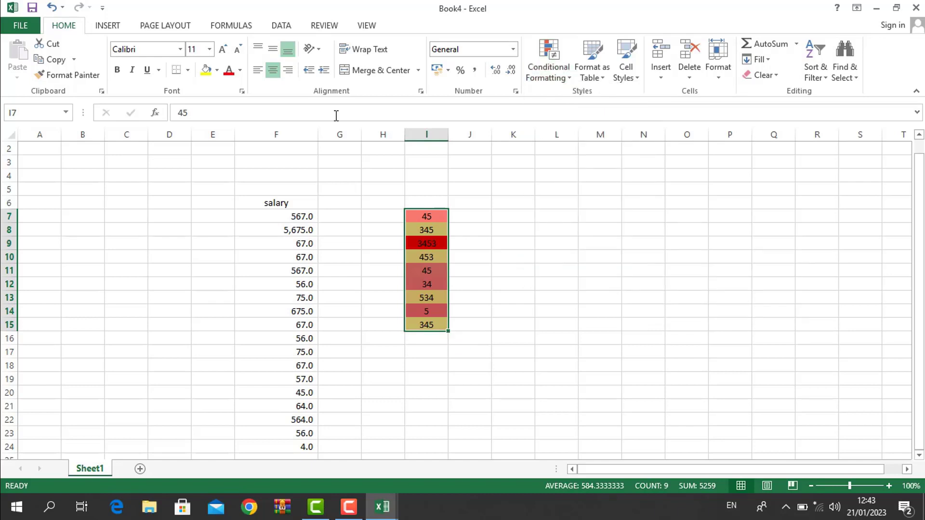
{"action": "left_click", "coordinate": [108, 26]}
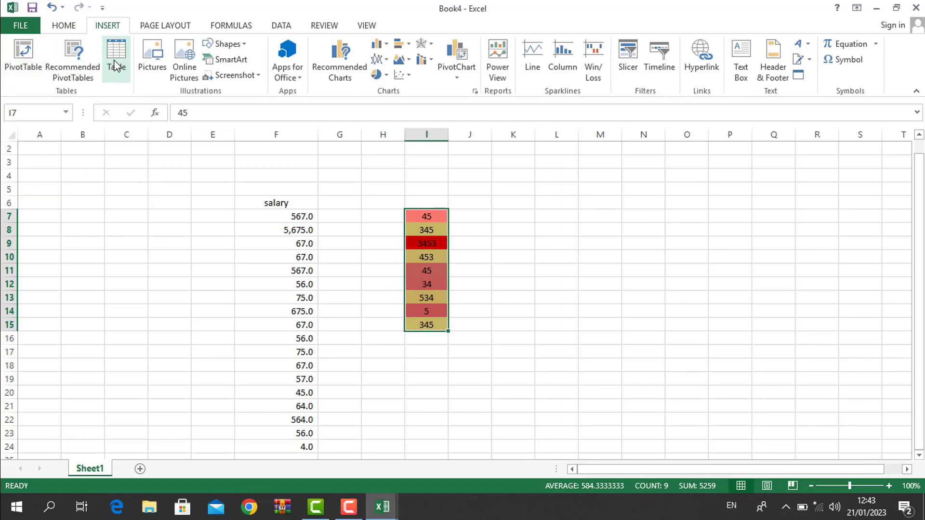
{"action": "left_click", "coordinate": [59, 26]}
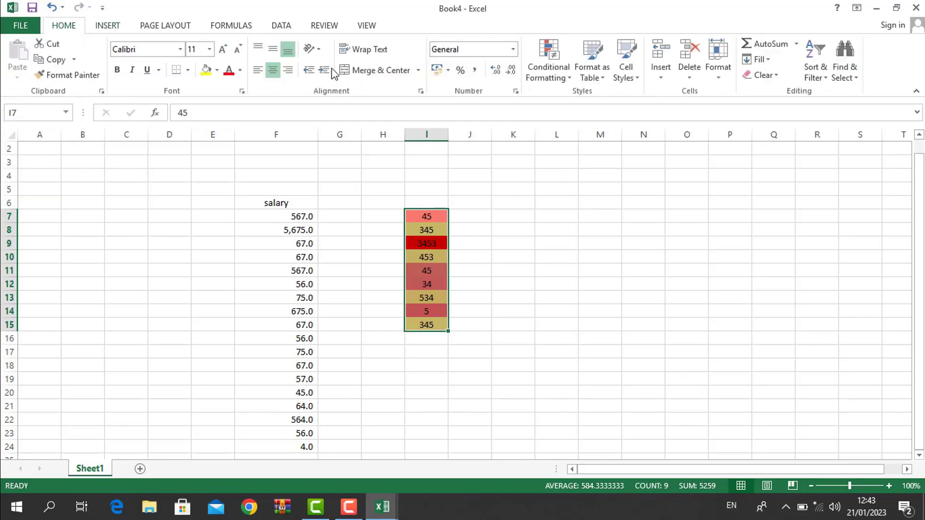
{"action": "left_click", "coordinate": [535, 75]}
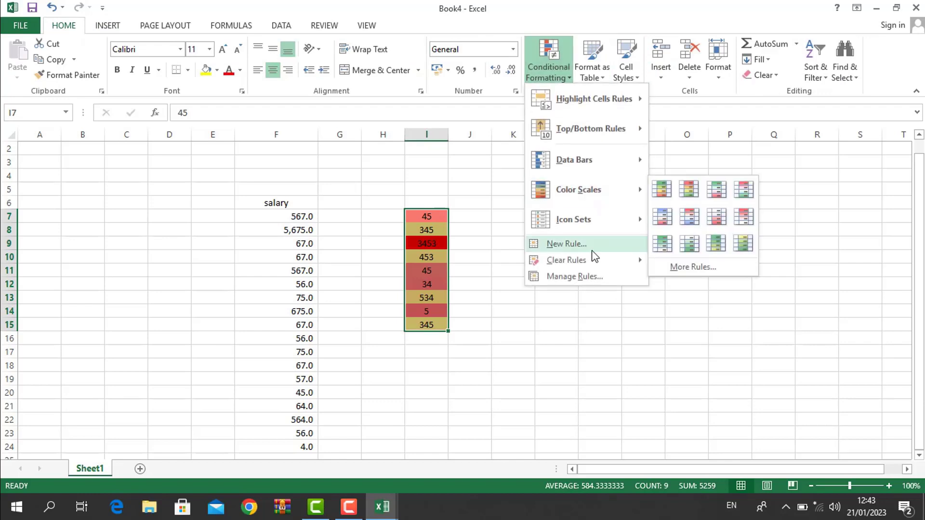
{"action": "left_click", "coordinate": [578, 277]}
{"action": "left_click", "coordinate": [468, 203]}
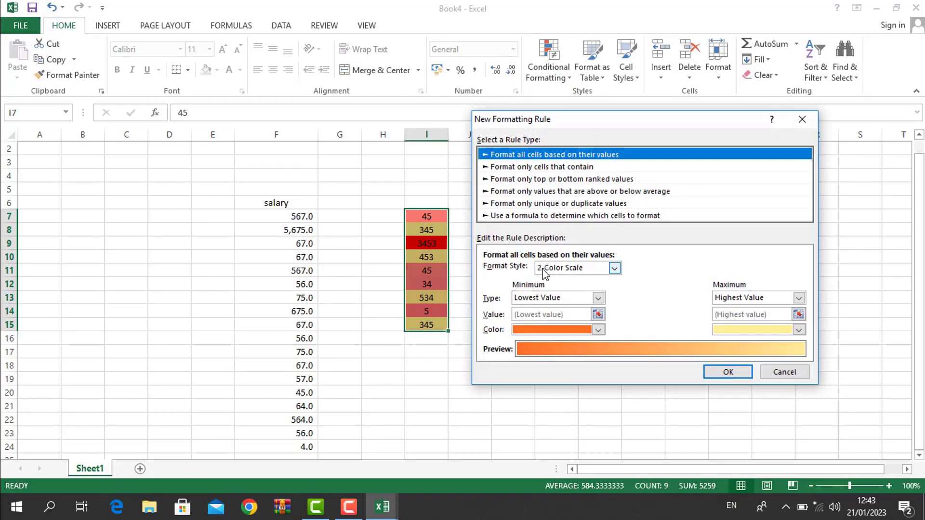
{"action": "key", "text": "Escape"}
{"action": "key", "text": "Escape"}
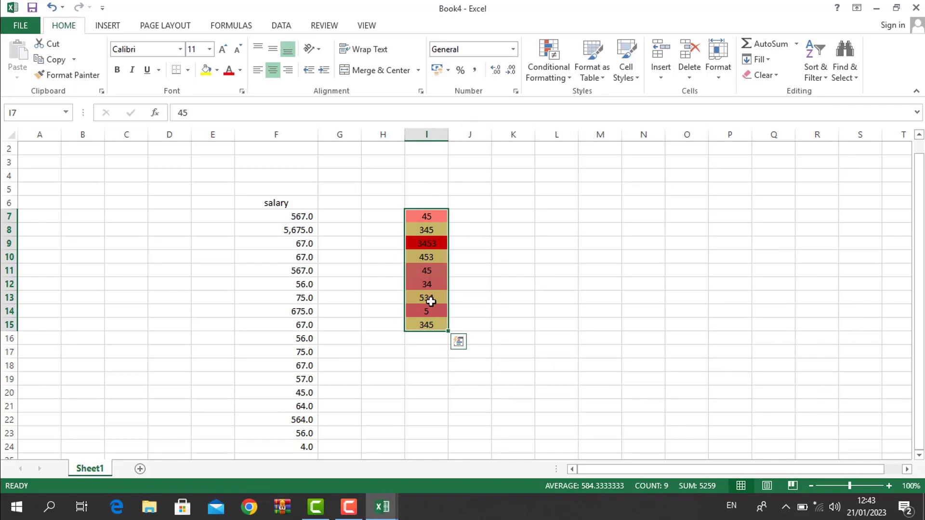
Step: Format I7:I15 as a table using the dark orange table style, and deselect it
{"action": "left_click", "coordinate": [598, 71]}
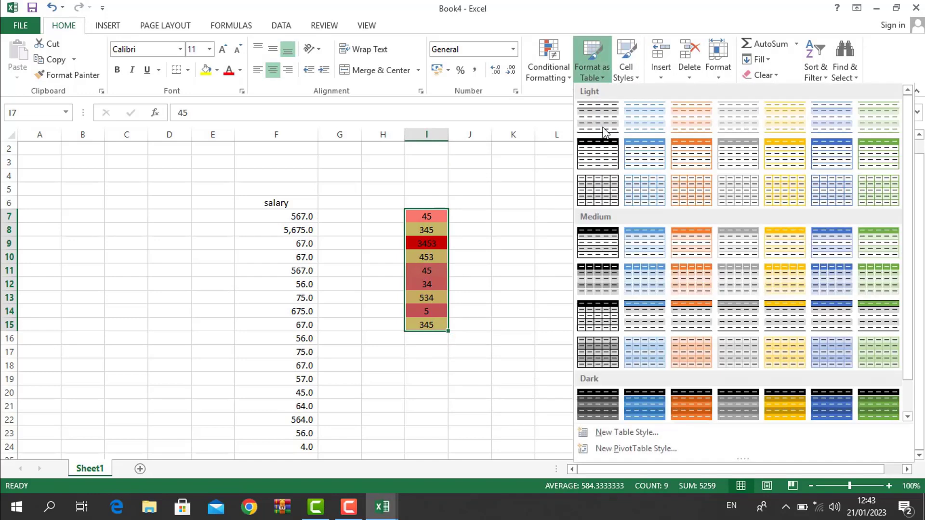
{"action": "left_click", "coordinate": [697, 398]}
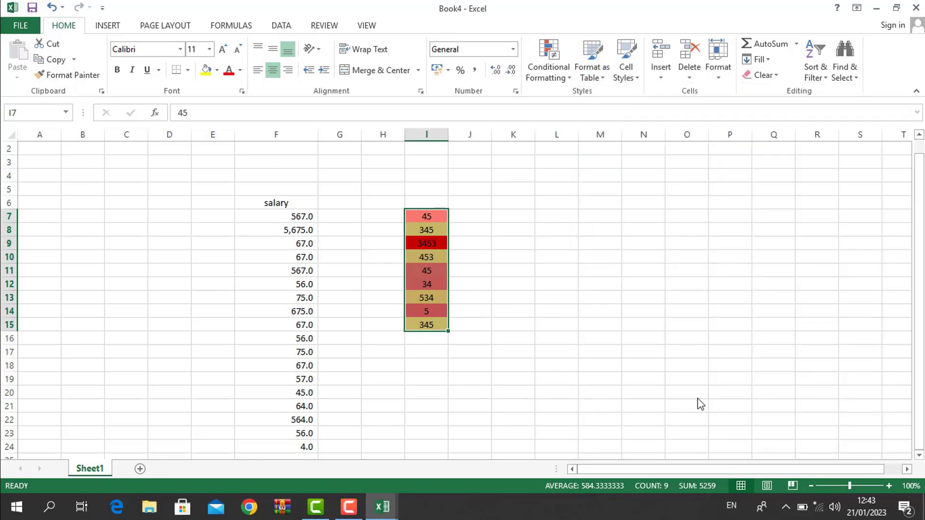
{"action": "key", "text": "Return"}
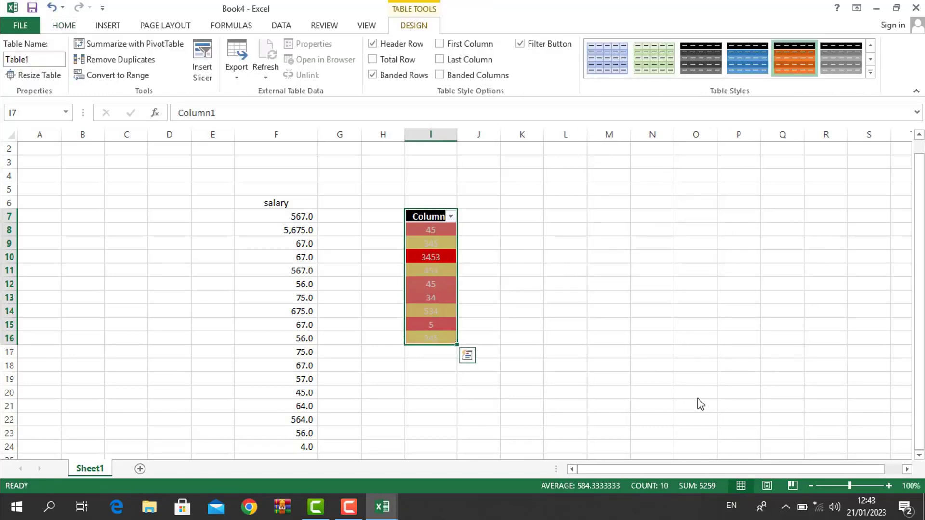
{"action": "left_click", "coordinate": [697, 398]}
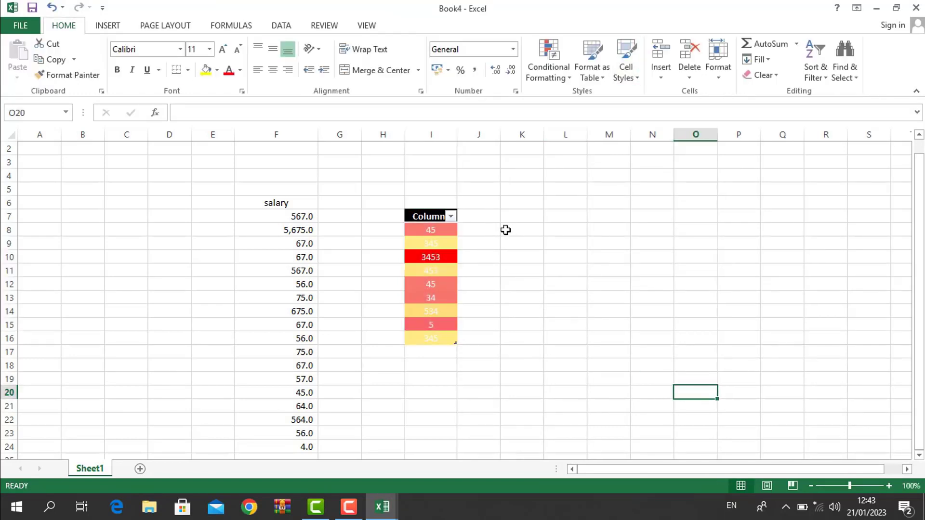
Step: Fill every cell in K5:O18 with the sample text "fsdf"
{"action": "left_click_drag", "start_coordinate": [507, 192], "coordinate": [723, 372]}
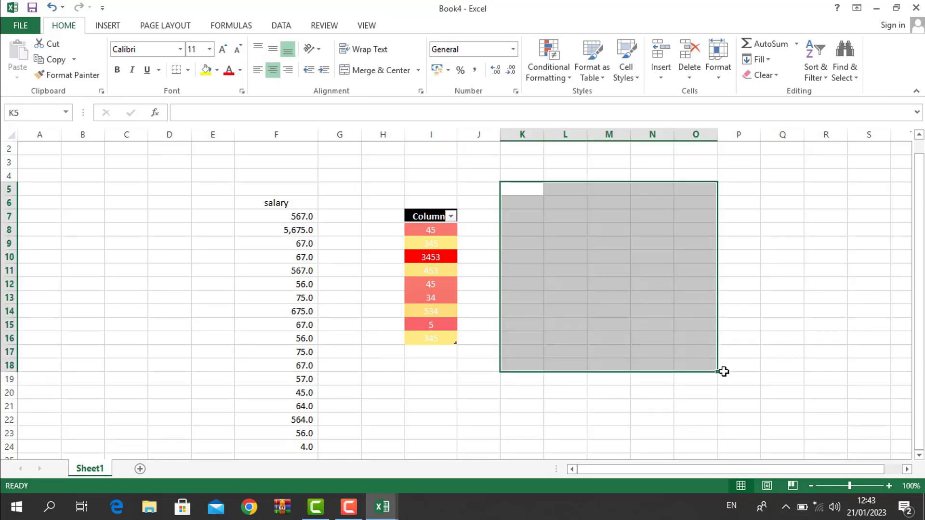
{"action": "type", "text": "fsdf"}
{"action": "key", "text": "ctrl+Return"}
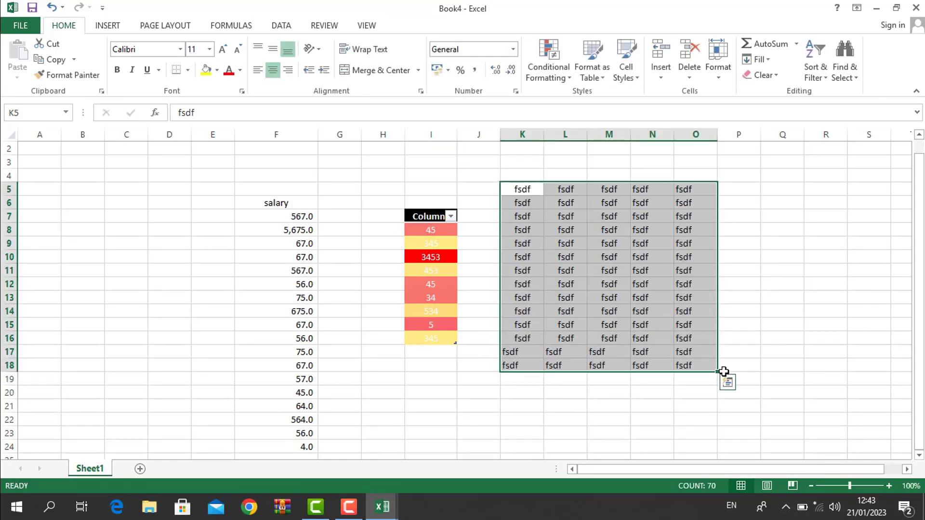
Step: Apply the Accent2 cell style to the sample text in K5:O18
{"action": "left_click", "coordinate": [626, 56]}
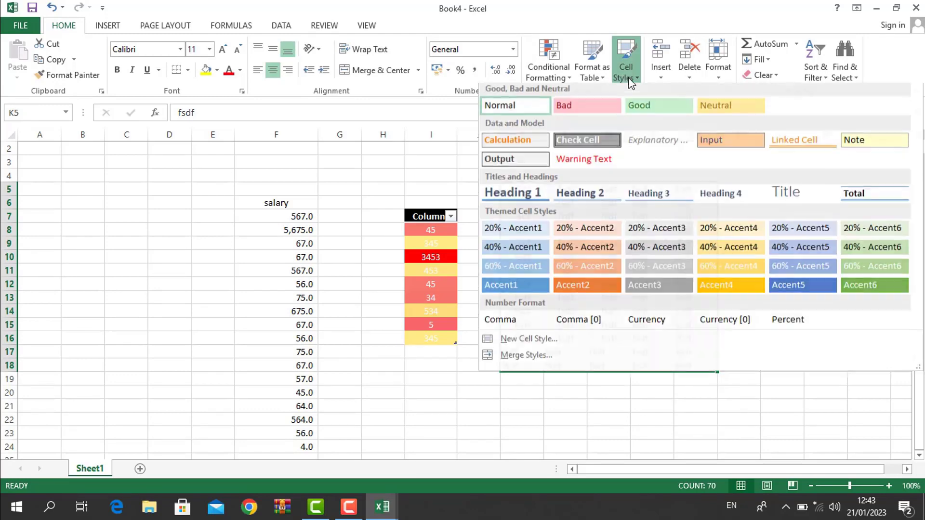
{"action": "left_click", "coordinate": [581, 283]}
{"action": "left_click", "coordinate": [607, 284]}
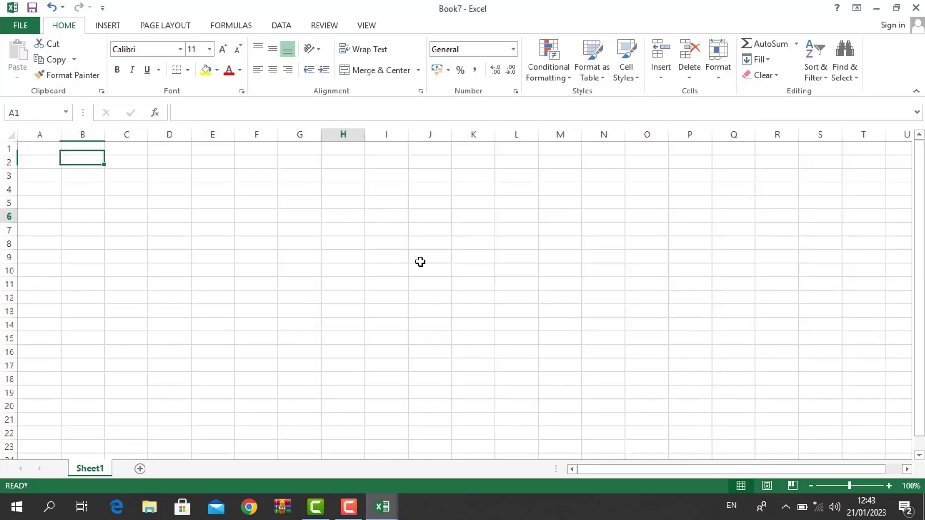
Step: Fill every cell in H6:M15 of the blank Book7 workbook with "sfdf"
{"action": "left_click_drag", "start_coordinate": [342, 215], "coordinate": [549, 335]}
{"action": "type", "text": "sfdf"}
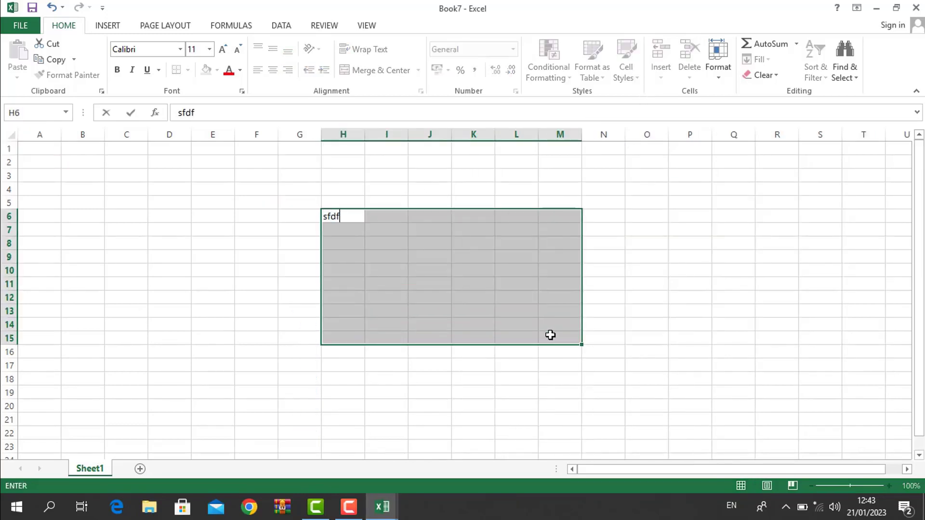
{"action": "key", "text": "ctrl+Return"}
Step: Insert a blank cell at J9 using the Shift cells down option
{"action": "left_click", "coordinate": [420, 256]}
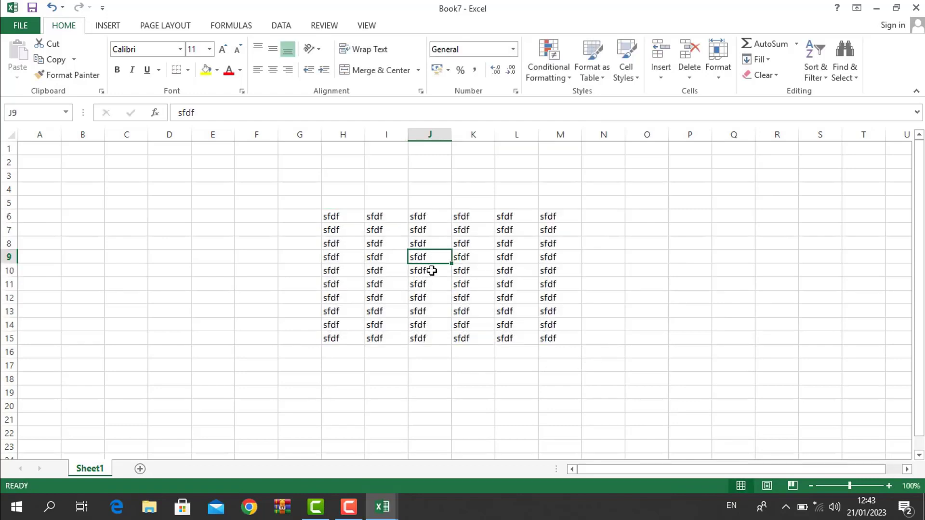
{"action": "left_click", "coordinate": [657, 71]}
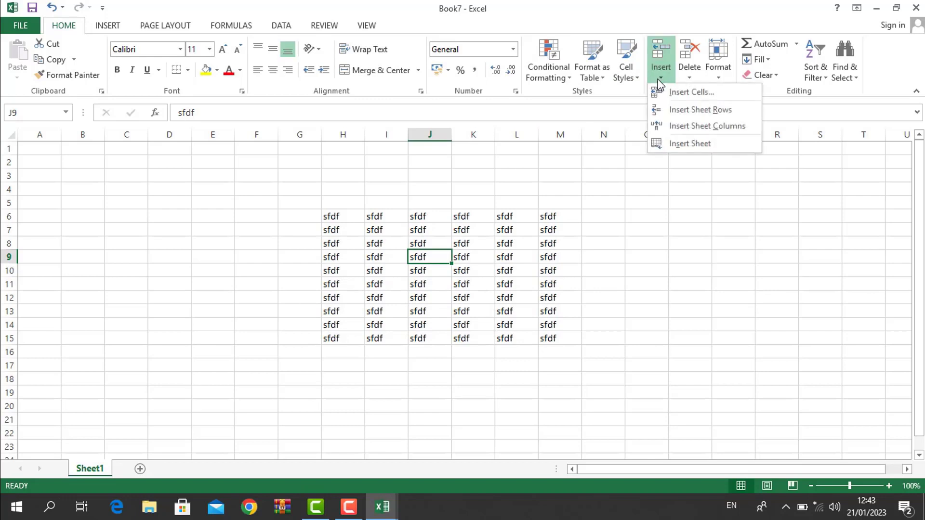
{"action": "left_click", "coordinate": [659, 91]}
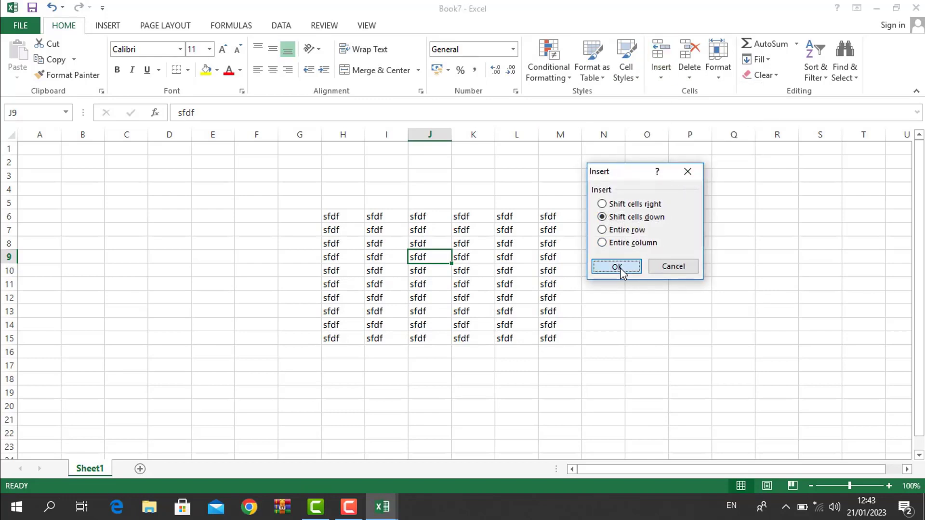
{"action": "left_click", "coordinate": [620, 267]}
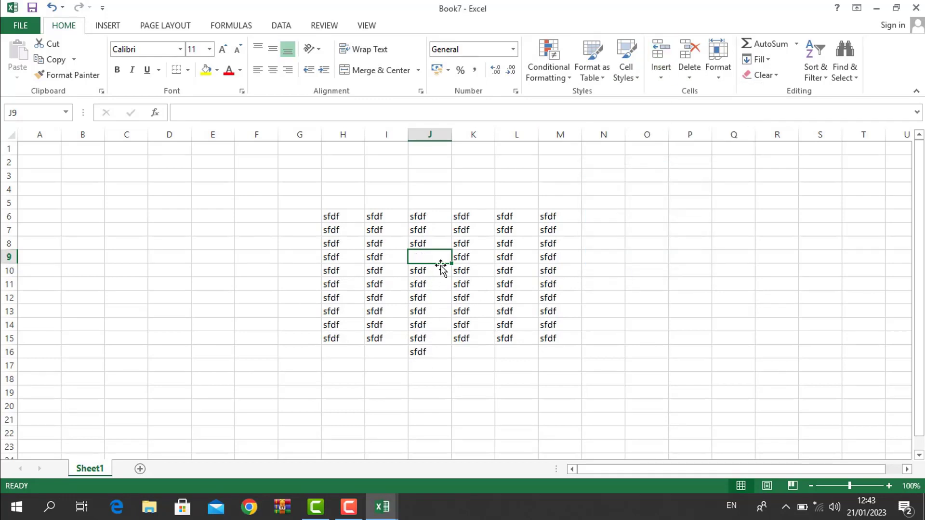
Step: Insert a sheet row at row 9 and a sheet column at column J, leaving the worksheet count unchanged
{"action": "left_click", "coordinate": [659, 75]}
{"action": "left_click", "coordinate": [661, 110]}
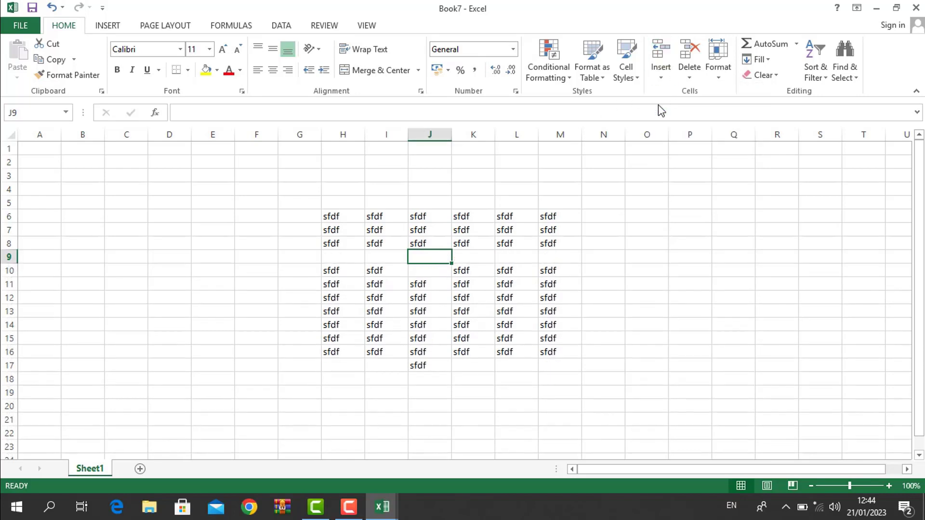
{"action": "left_click", "coordinate": [661, 74]}
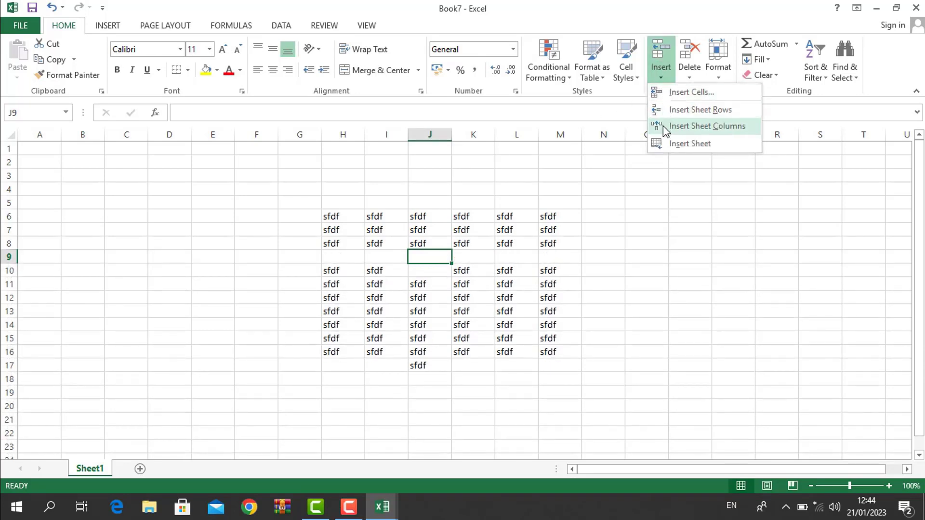
{"action": "left_click", "coordinate": [662, 125]}
{"action": "left_click", "coordinate": [662, 72]}
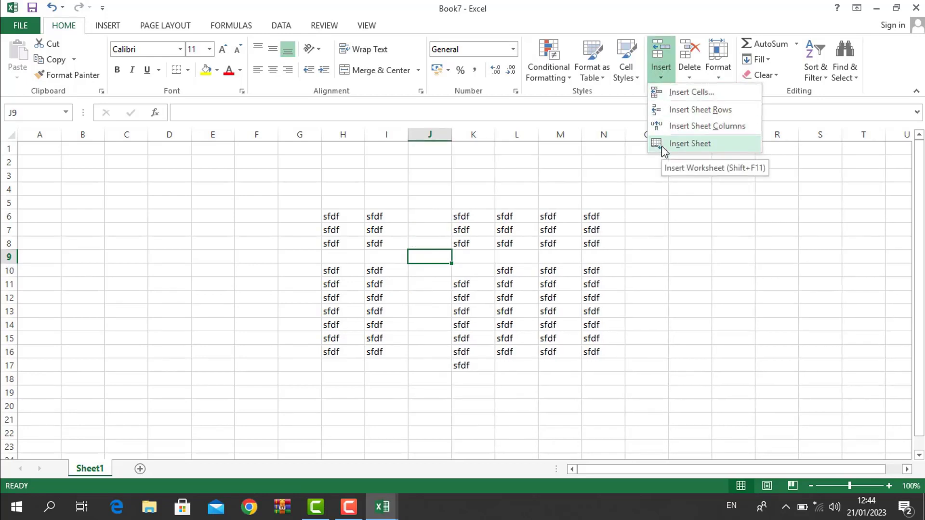
{"action": "key", "text": "Escape"}
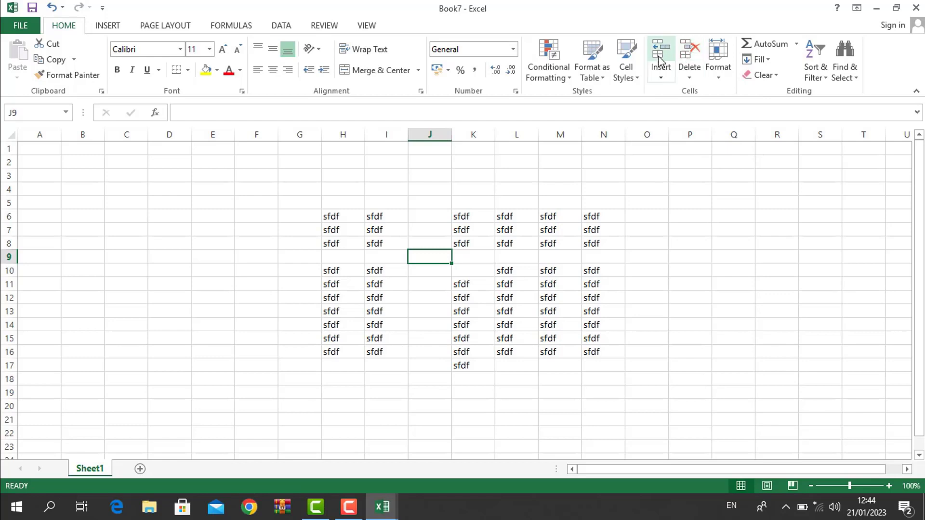
Step: Delete cell J9 with the Shift cells left option, and delete sheet row 9
{"action": "left_click", "coordinate": [687, 76]}
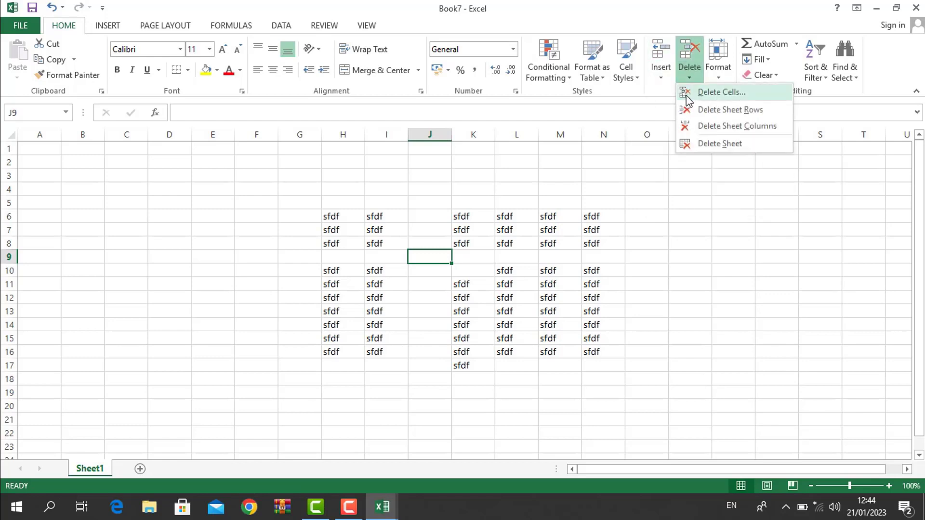
{"action": "left_click", "coordinate": [688, 93]}
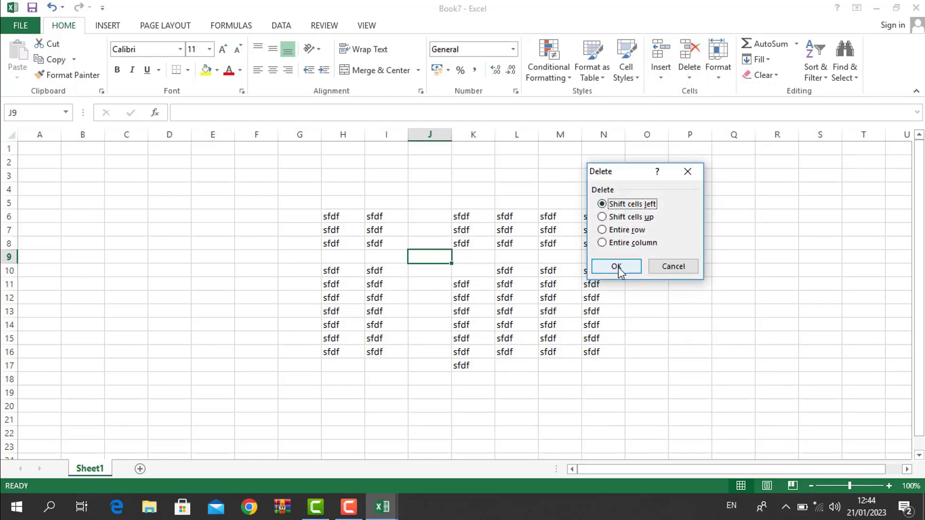
{"action": "left_click", "coordinate": [618, 271]}
{"action": "left_click", "coordinate": [690, 80]}
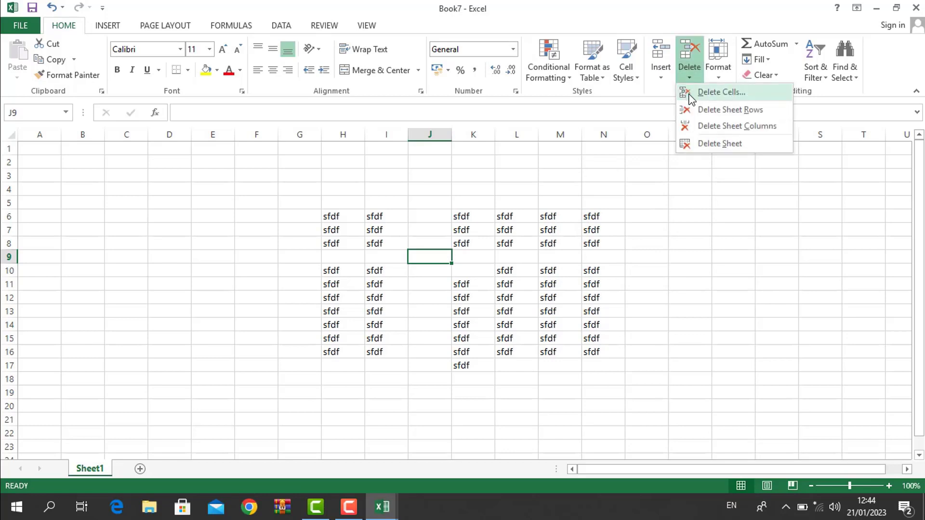
{"action": "left_click", "coordinate": [689, 110]}
Step: Delete sheet column J, the blank column inside the "sfdf" block
{"action": "left_click", "coordinate": [692, 77]}
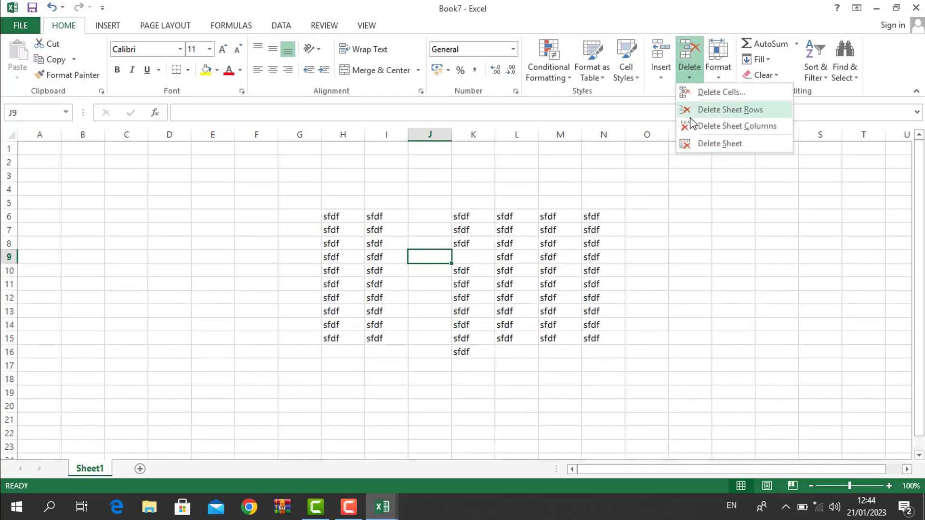
{"action": "left_click", "coordinate": [689, 124]}
{"action": "left_click", "coordinate": [698, 72]}
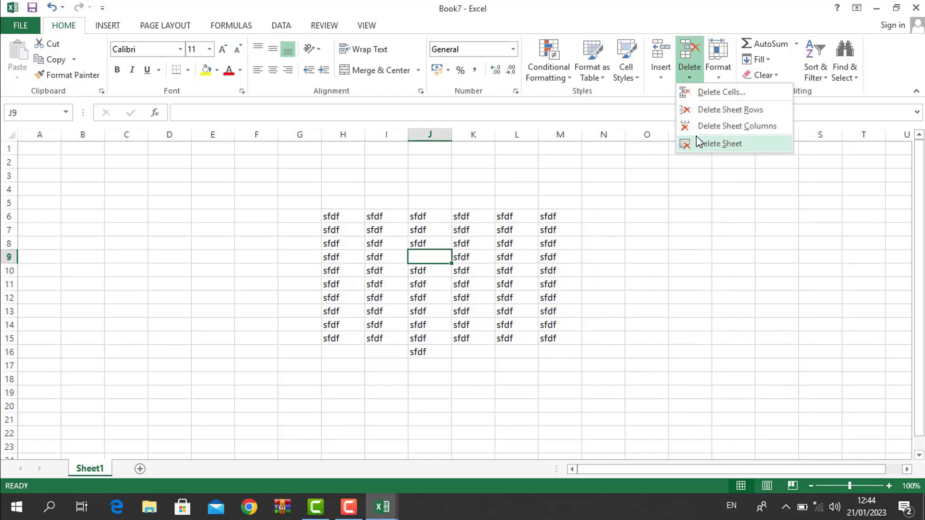
{"action": "left_click", "coordinate": [433, 265]}
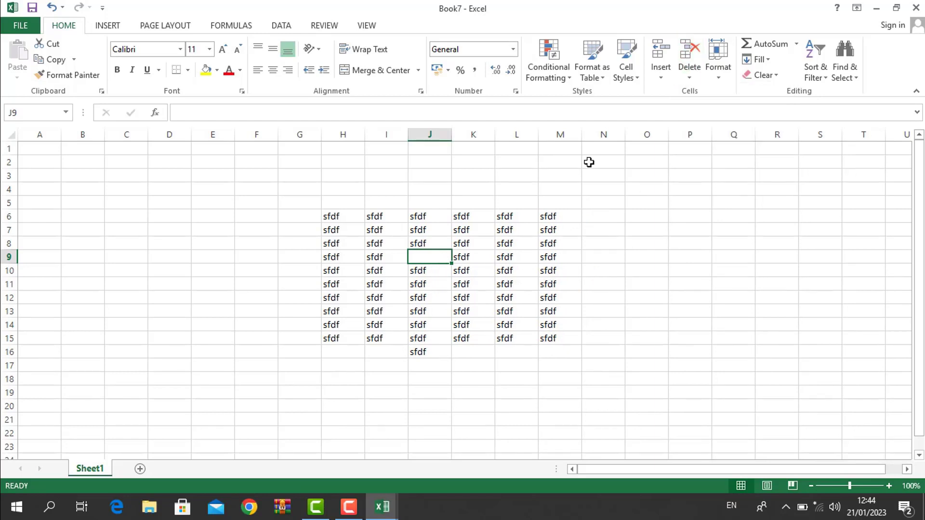
Step: Set the height of row 9 to 40, and restore it with AutoFit Row Height
{"action": "left_click", "coordinate": [731, 77]}
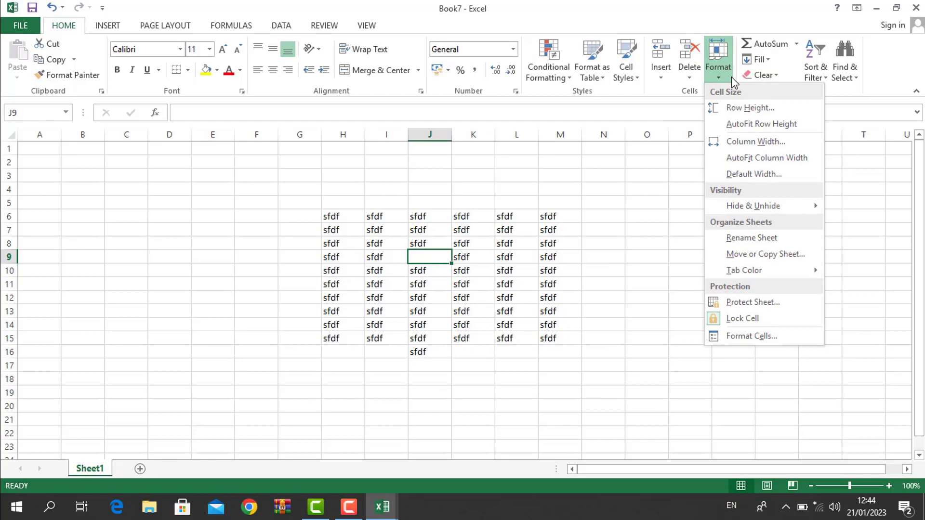
{"action": "left_click", "coordinate": [745, 111]}
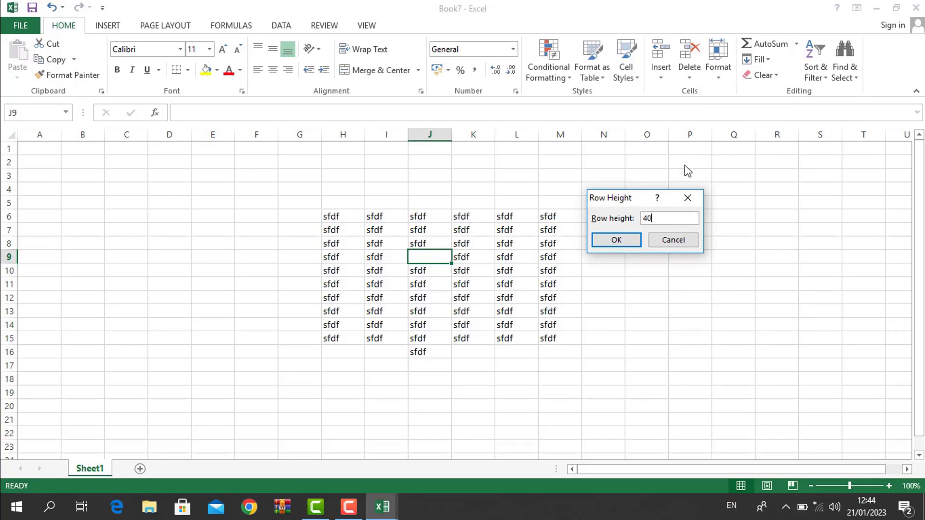
{"action": "left_click", "coordinate": [608, 241]}
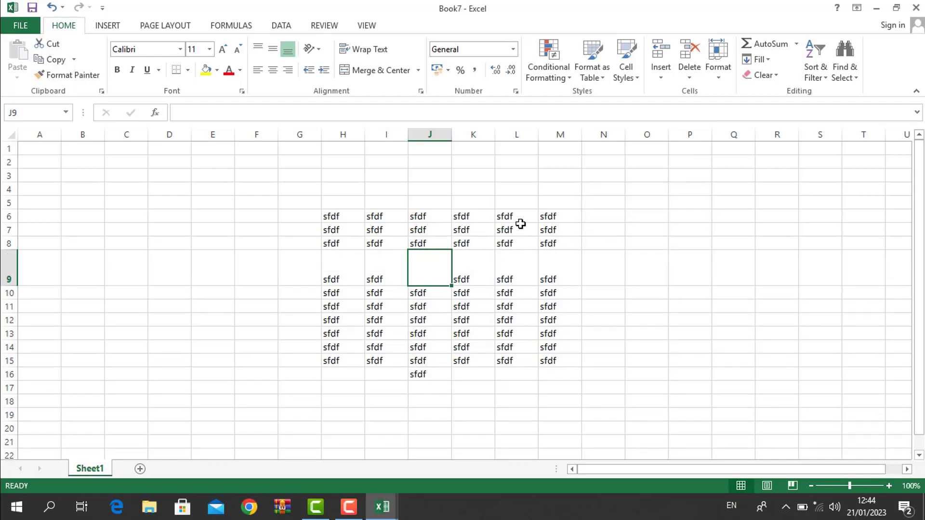
{"action": "left_click", "coordinate": [718, 60]}
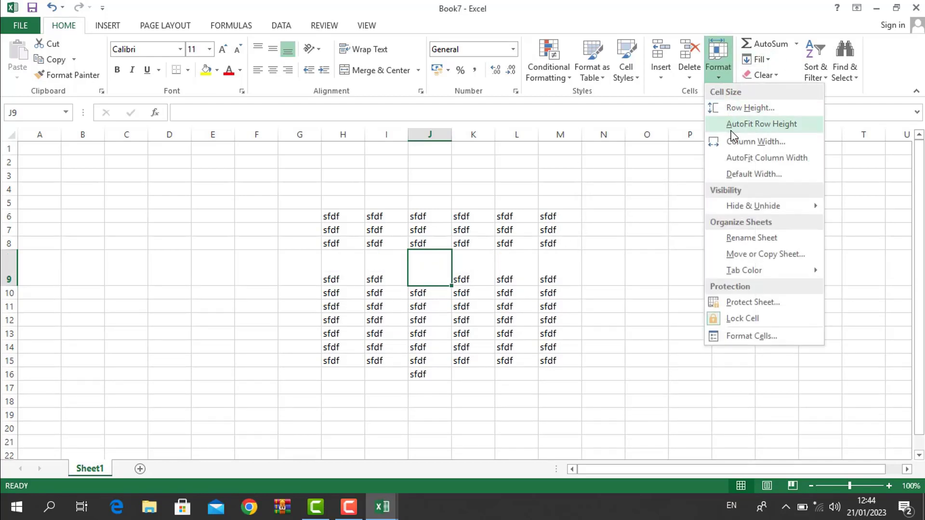
{"action": "left_click", "coordinate": [731, 130]}
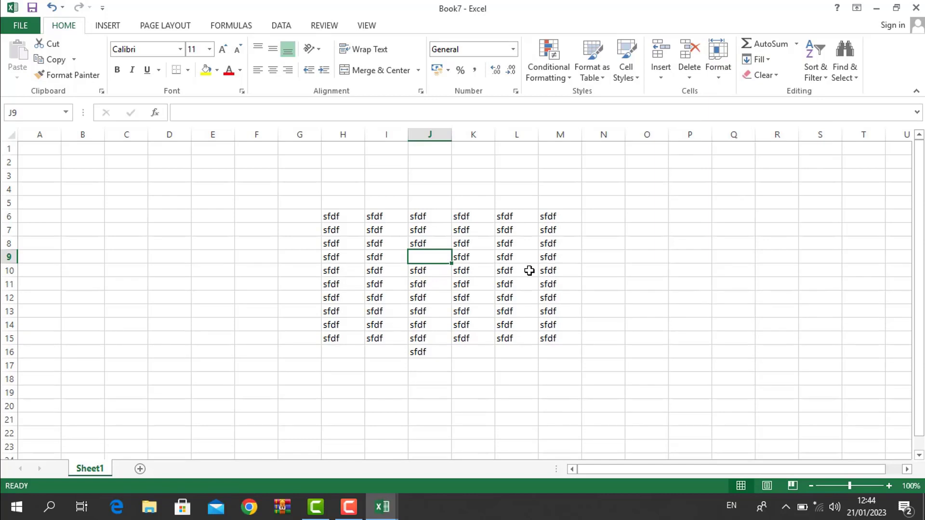
Step: Set the width of column J to 50 and try AutoFit Column Width on cell J9
{"action": "left_click", "coordinate": [718, 61]}
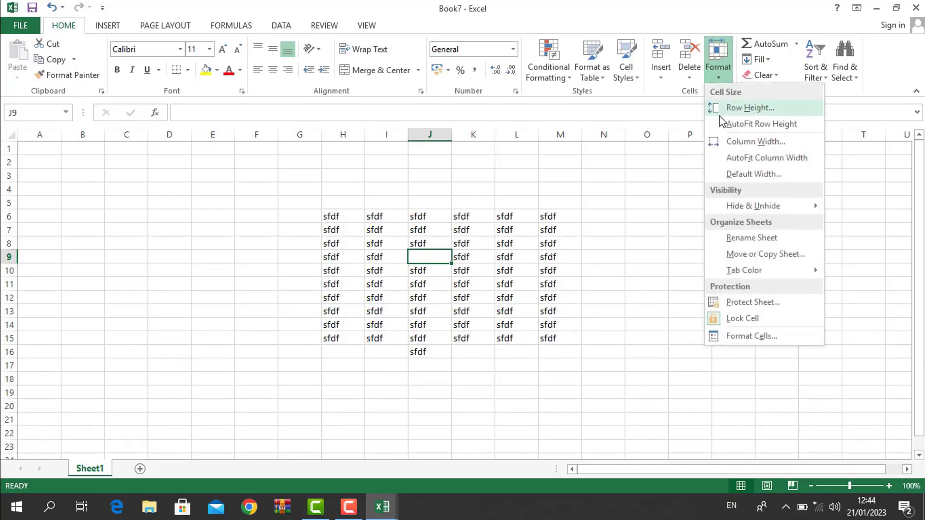
{"action": "left_click", "coordinate": [727, 142]}
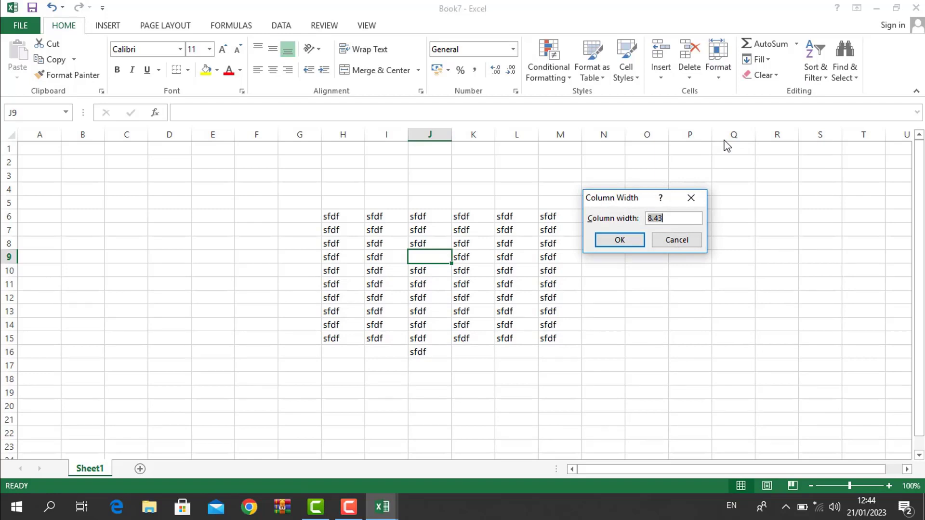
{"action": "type", "text": "50"}
{"action": "key", "text": "Return"}
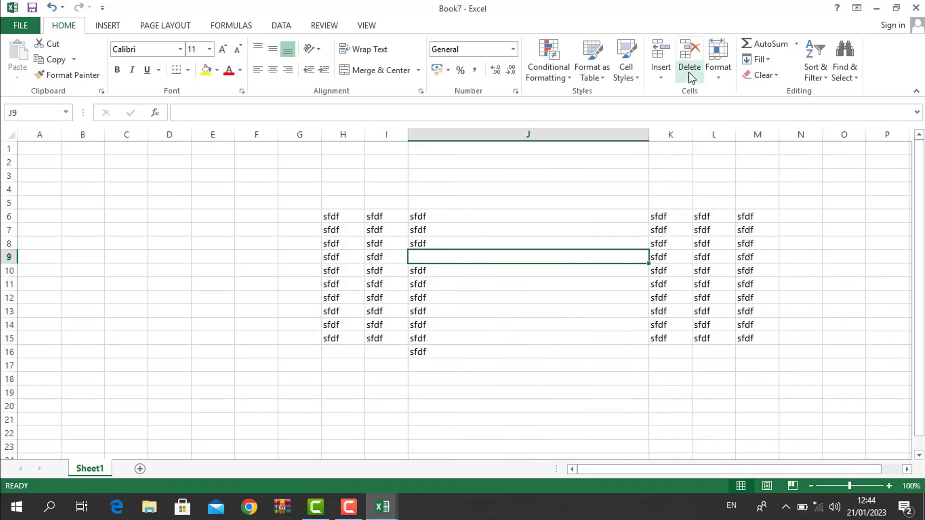
{"action": "left_click", "coordinate": [717, 76]}
{"action": "left_click", "coordinate": [736, 165]}
Step: Look at the sheet's standard column width setting without changing it
{"action": "left_click", "coordinate": [719, 68]}
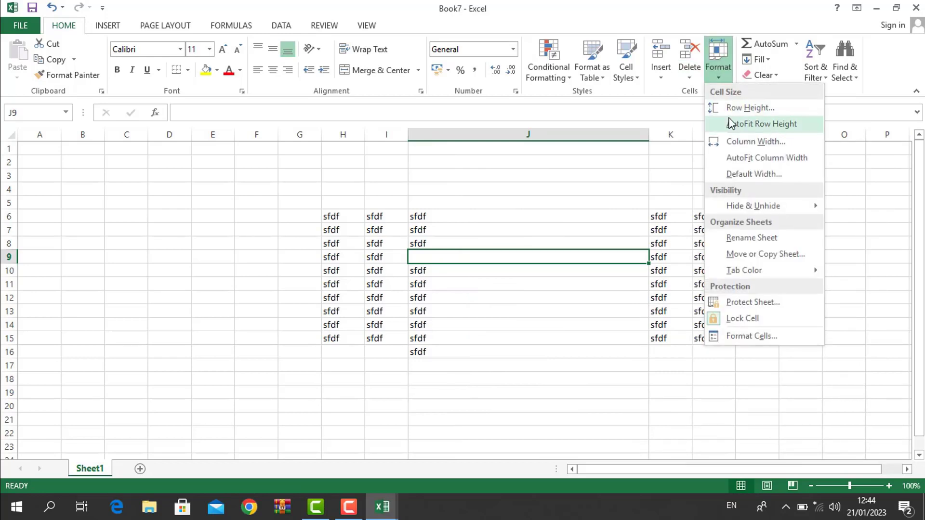
{"action": "left_click", "coordinate": [731, 174]}
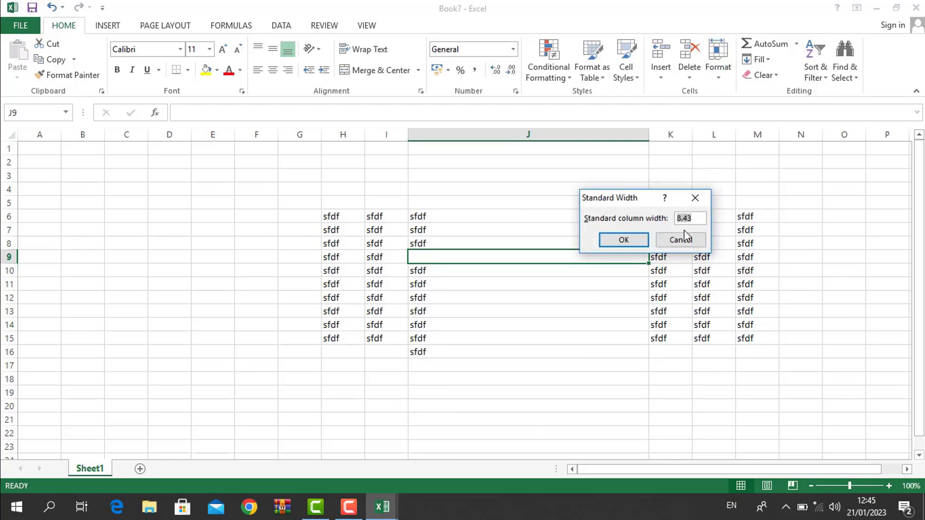
{"action": "left_click", "coordinate": [680, 240]}
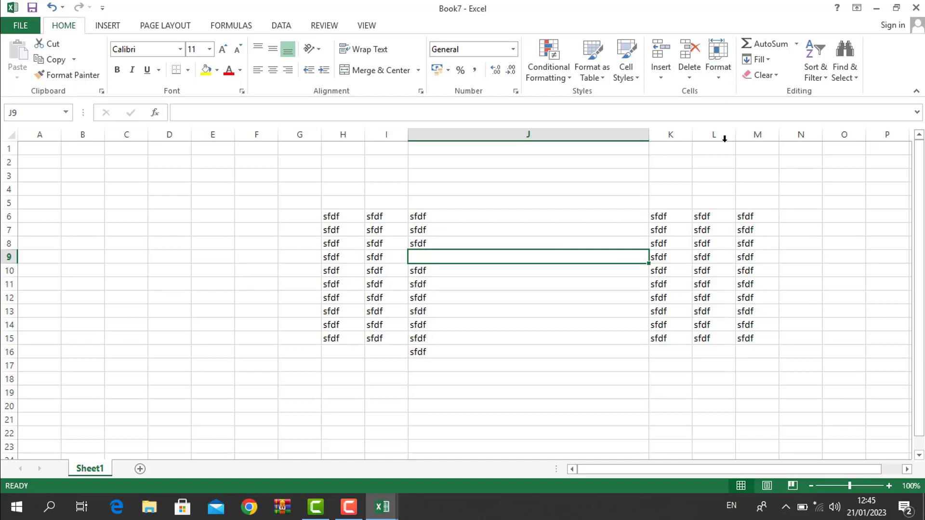
Step: Look at the Hide and Unhide commands for cells, for row 7 and for column C
{"action": "left_click", "coordinate": [718, 74]}
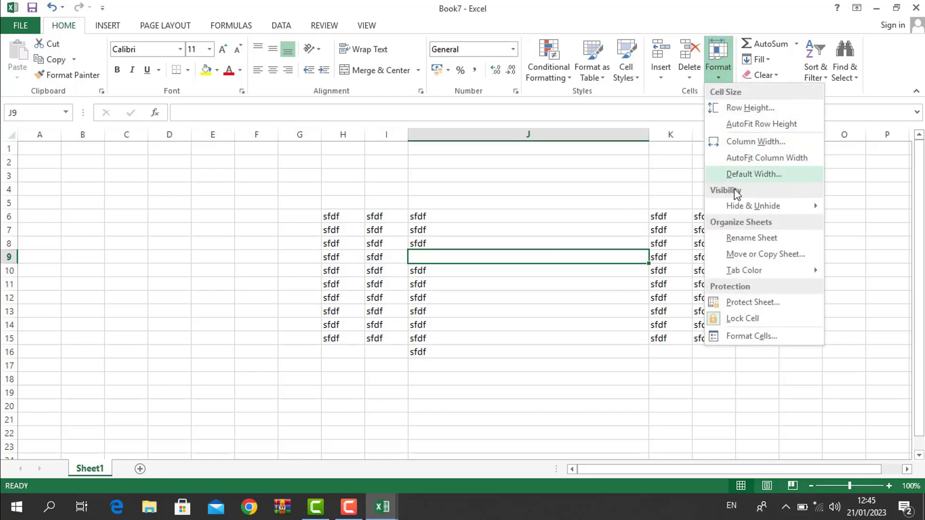
{"action": "mouse_move", "coordinate": [735, 208]}
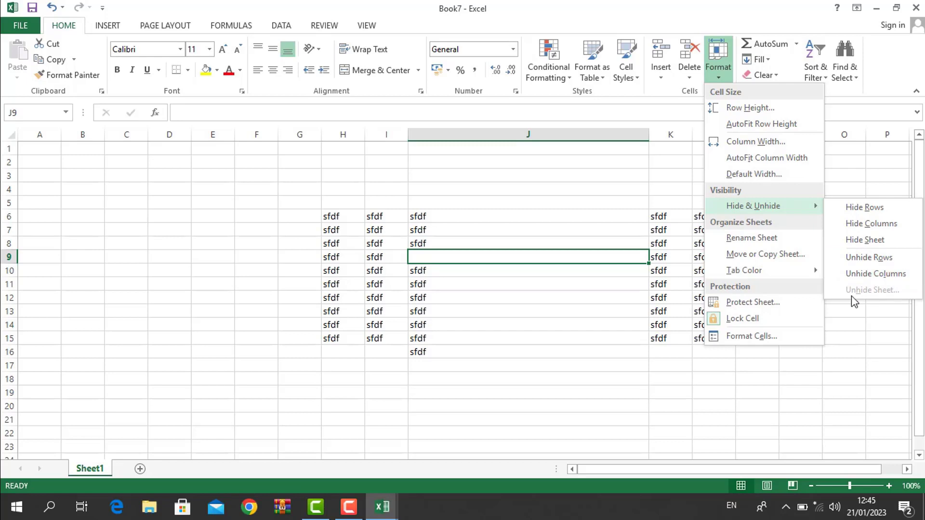
{"action": "left_click", "coordinate": [470, 275]}
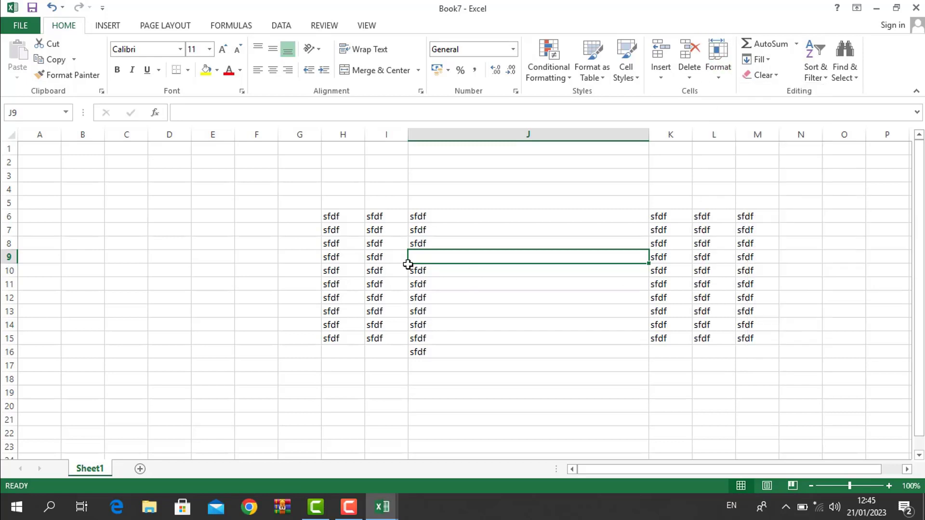
{"action": "right_click", "coordinate": [6, 231]}
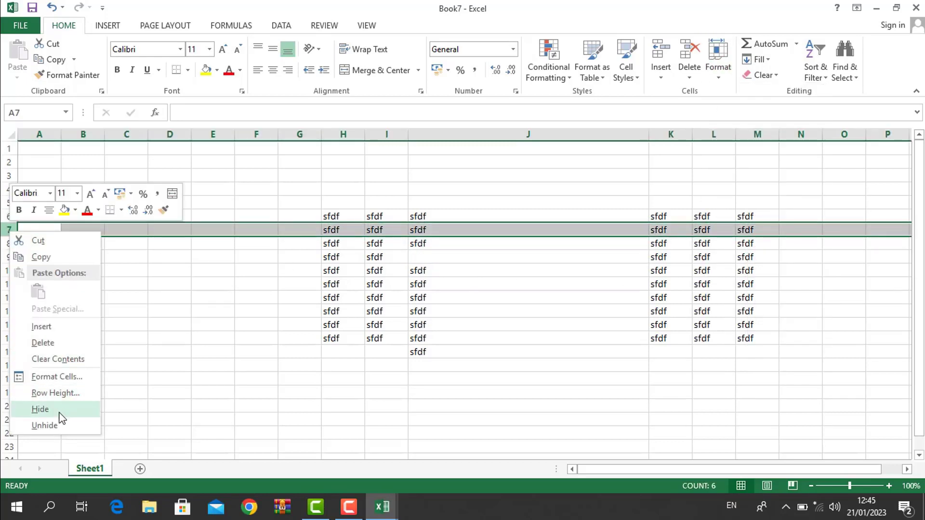
{"action": "right_click", "coordinate": [124, 140]}
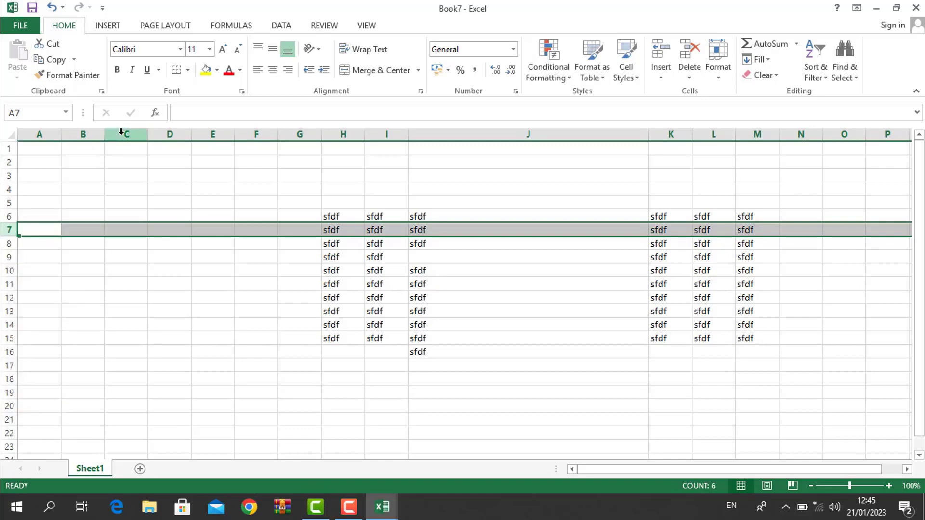
{"action": "right_click", "coordinate": [124, 140]}
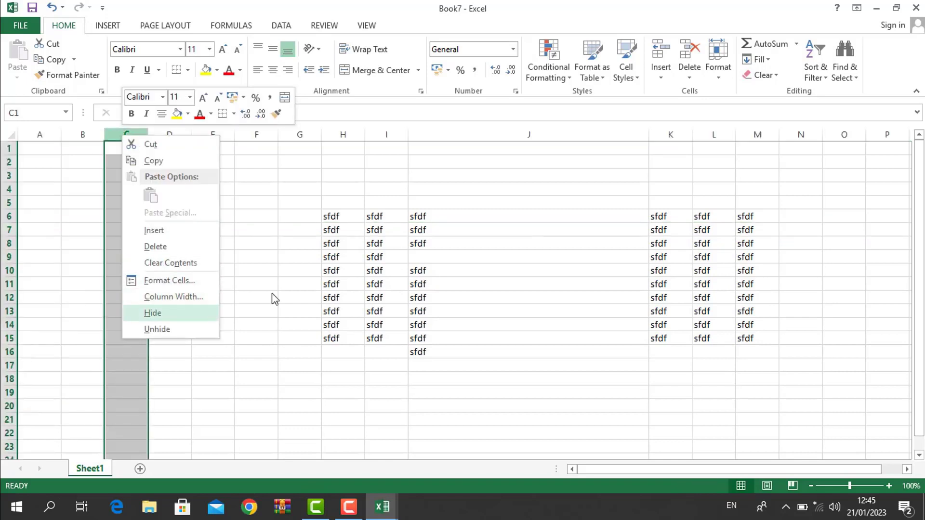
{"action": "key", "text": "Escape"}
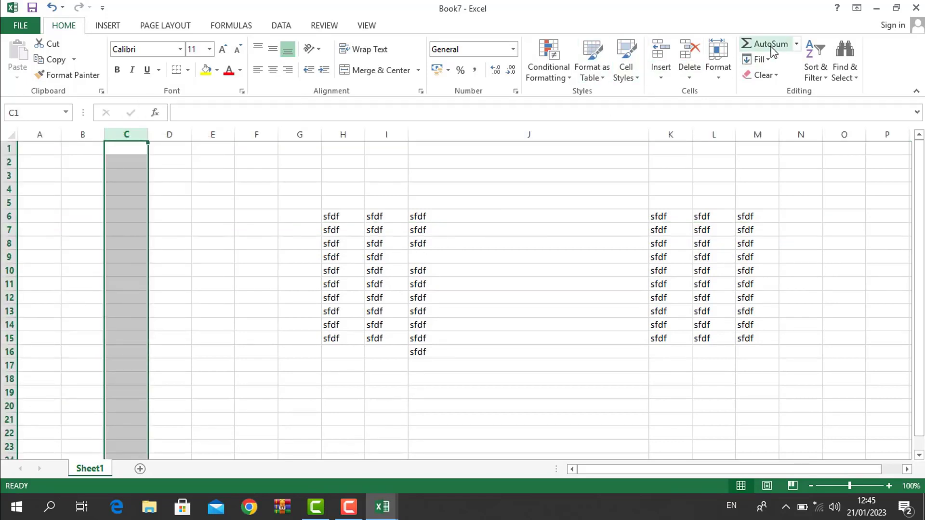
Step: Rename the Sheet1 worksheet as "asad"
{"action": "left_click", "coordinate": [717, 62]}
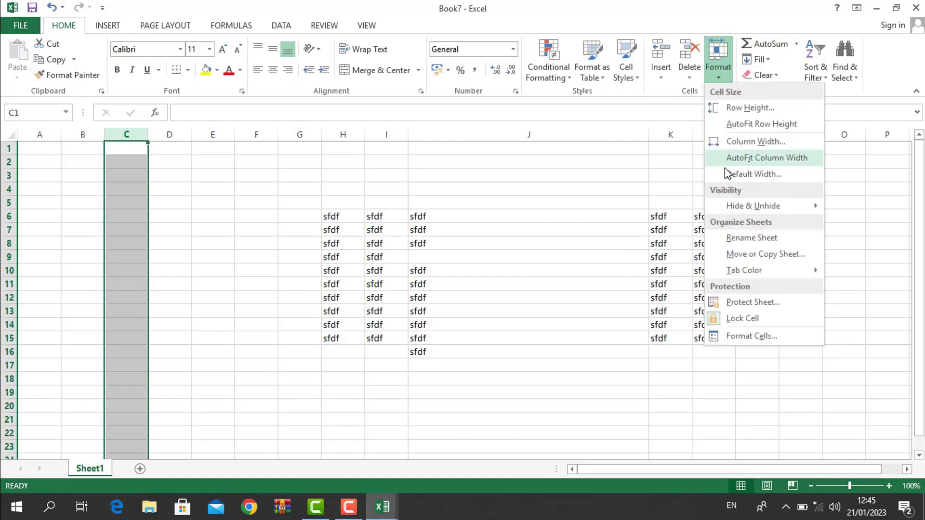
{"action": "left_click", "coordinate": [749, 238]}
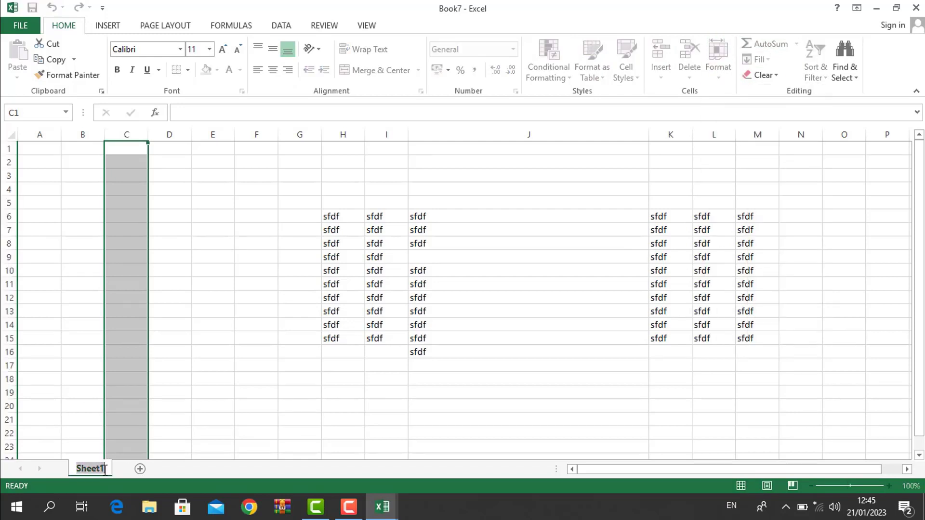
{"action": "type", "text": "asad"}
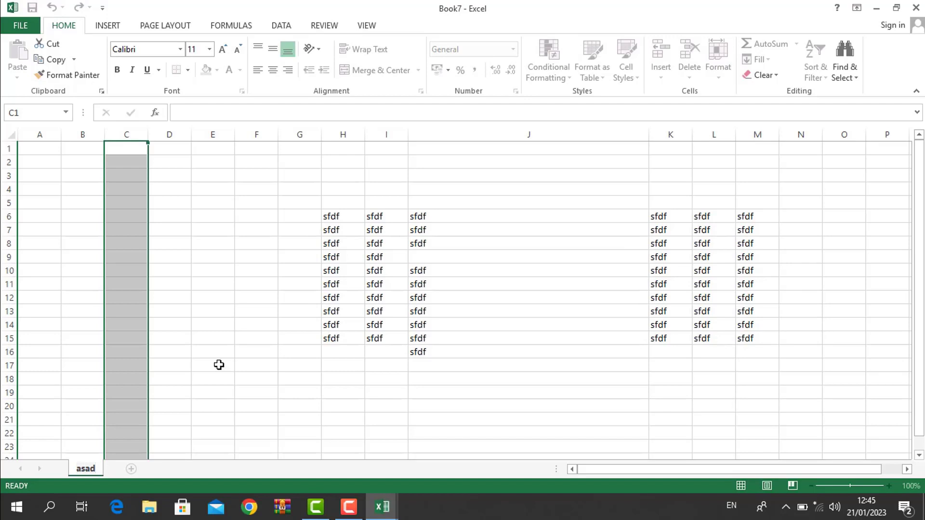
{"action": "left_click", "coordinate": [335, 286]}
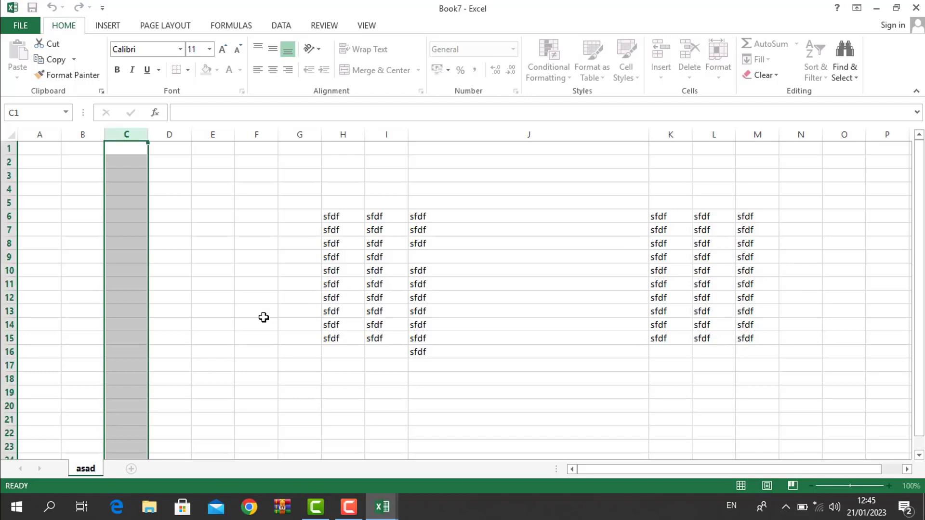
{"action": "double_click", "coordinate": [87, 469]}
{"action": "left_click", "coordinate": [442, 325]}
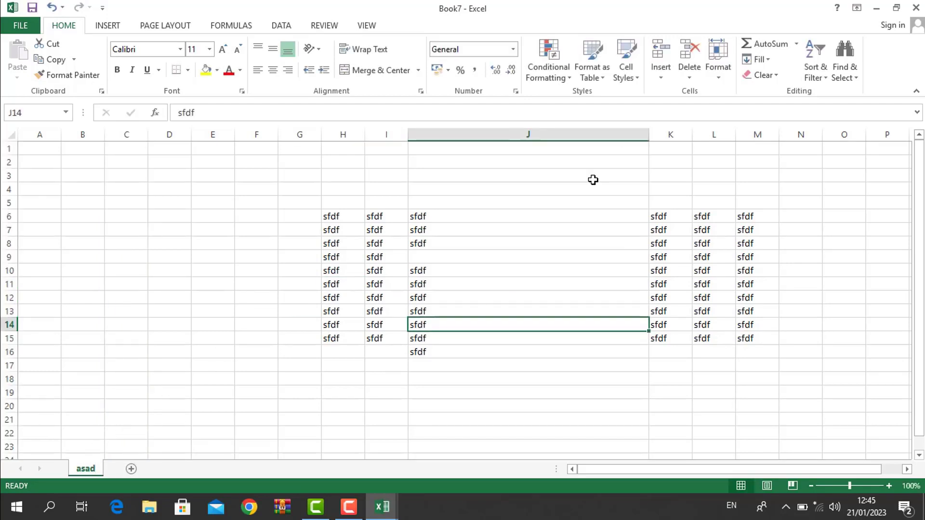
Step: Create a new blank workbook and fill every cell in E6:H11 with "sdasdsdfsd"
{"action": "left_click", "coordinate": [726, 74]}
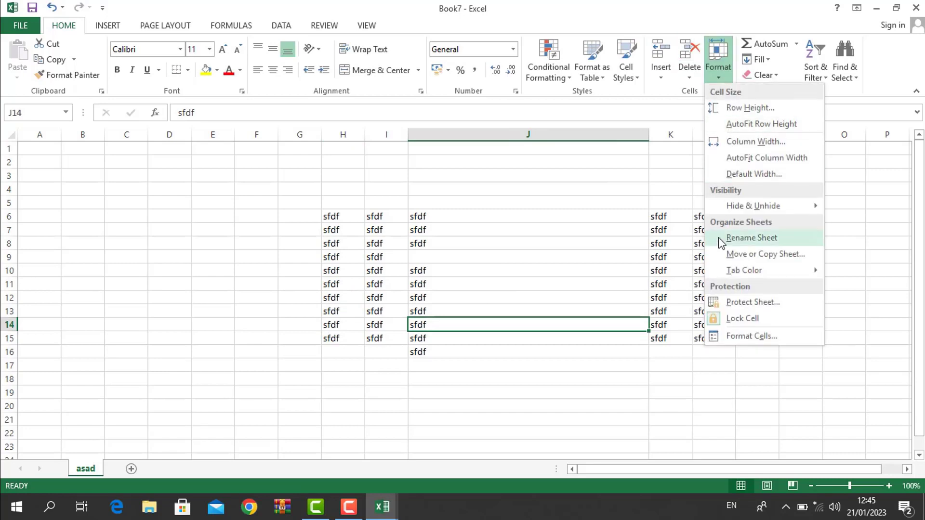
{"action": "left_click", "coordinate": [628, 243]}
{"action": "key", "text": "ctrl+n"}
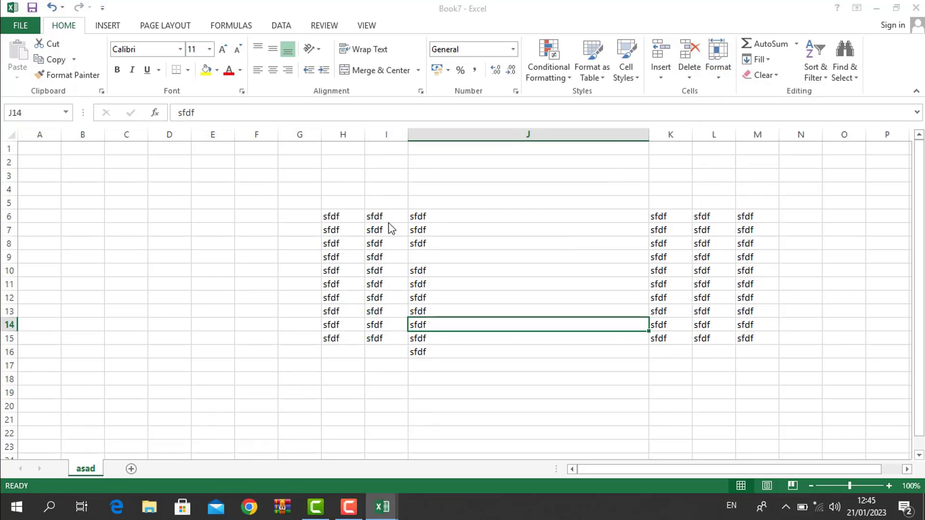
{"action": "left_click_drag", "start_coordinate": [212, 216], "coordinate": [322, 279]}
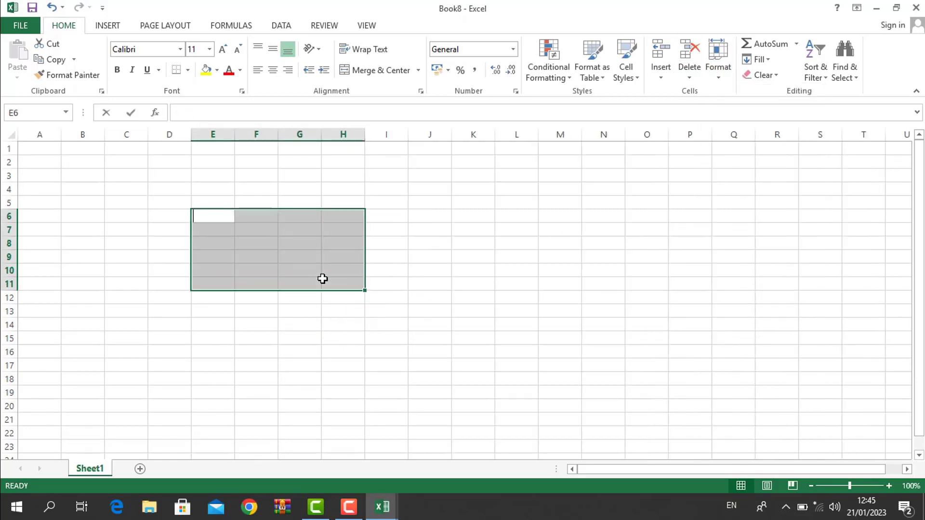
{"action": "type", "text": "sdasdsdfsd"}
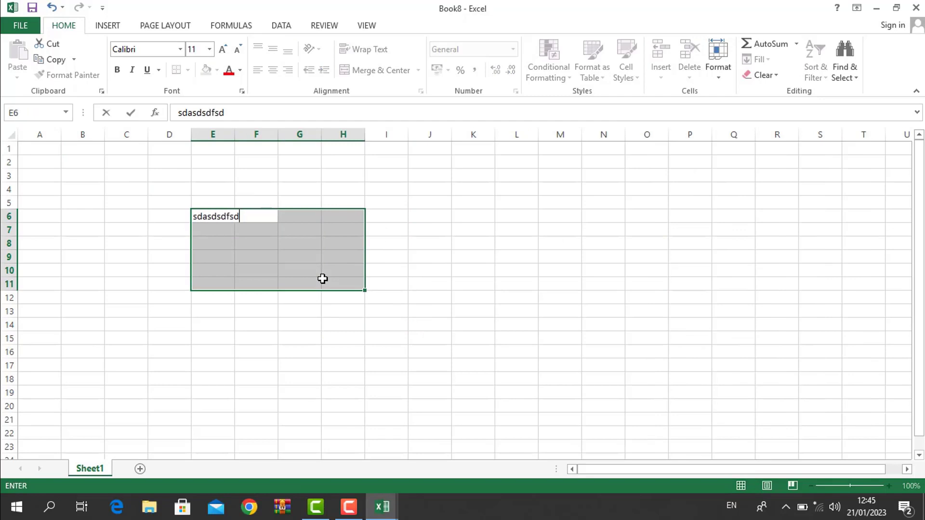
{"action": "key", "text": "ctrl+Return"}
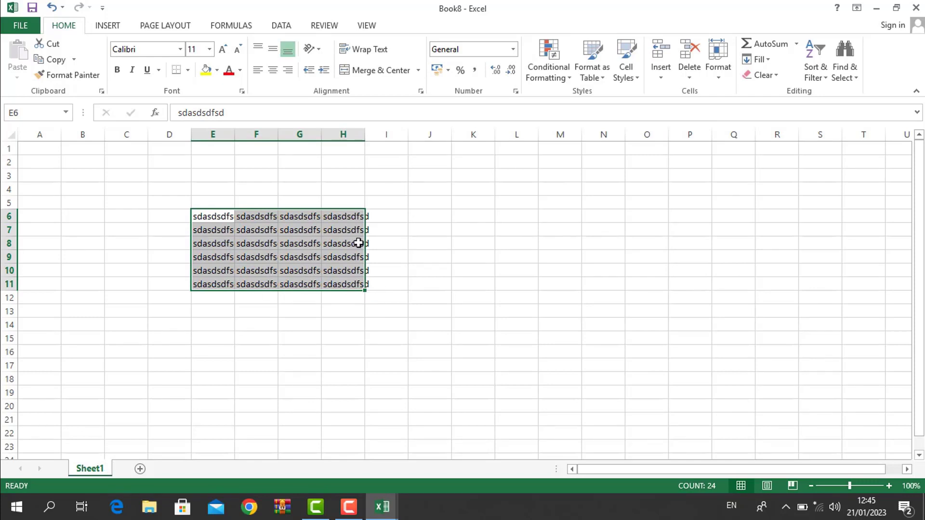
Step: Create a copy of Sheet1 within Book8, placed before the original Sheet1
{"action": "left_click", "coordinate": [710, 76]}
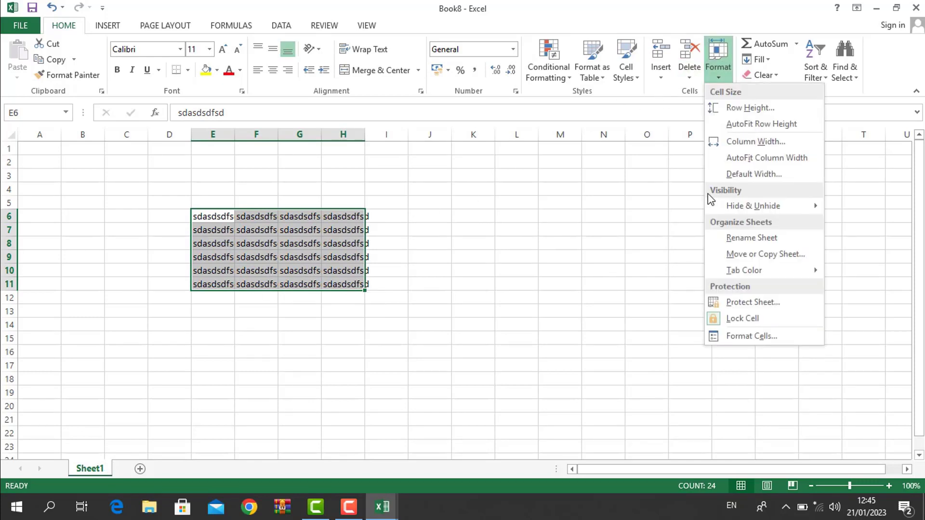
{"action": "left_click", "coordinate": [740, 258]}
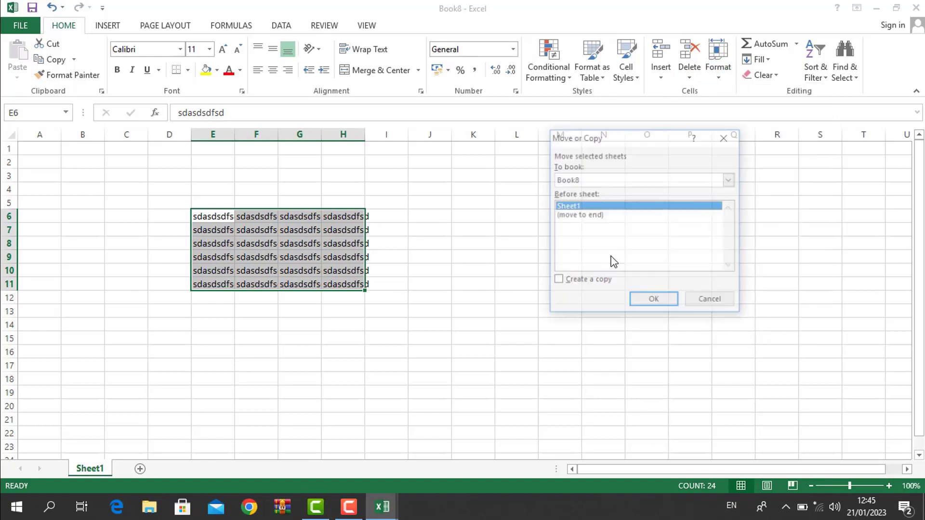
{"action": "left_click", "coordinate": [573, 284]}
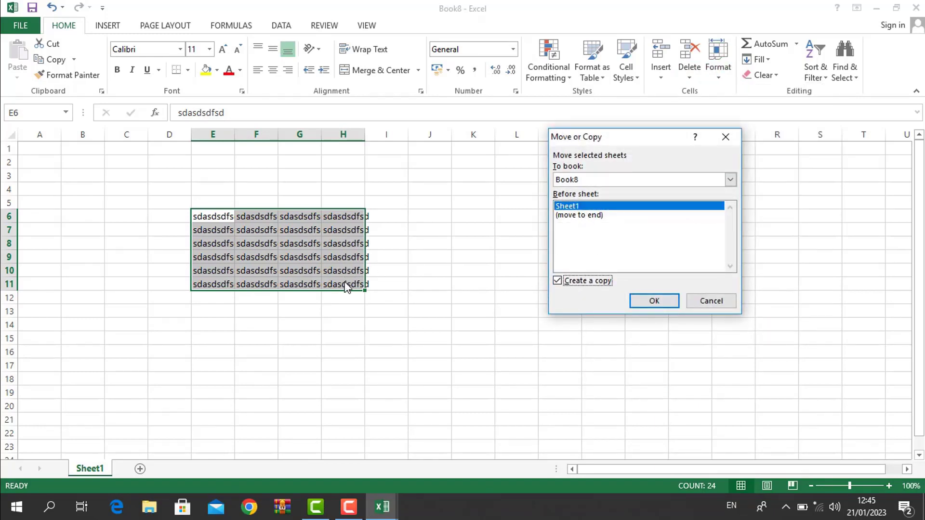
{"action": "left_click", "coordinate": [652, 302]}
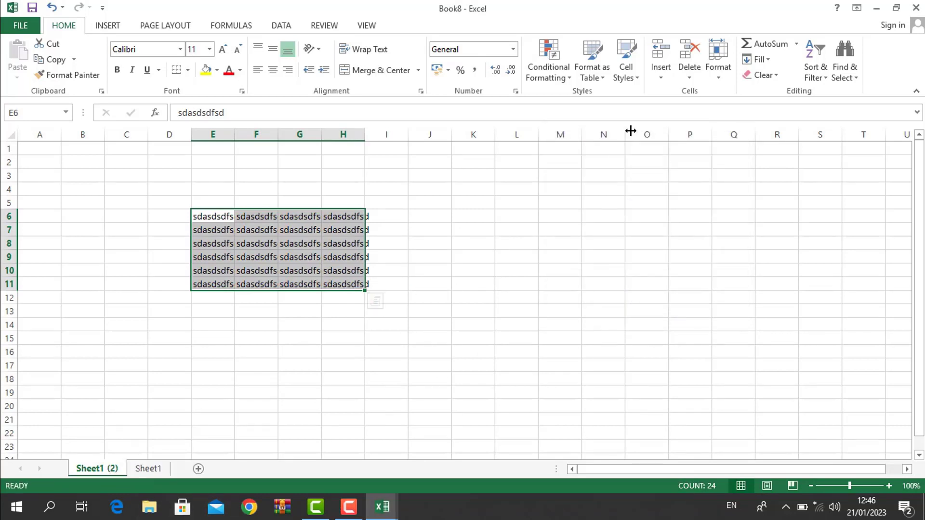
Step: Set the tab color of the Sheet1 (2) worksheet to the standard red
{"action": "left_click", "coordinate": [717, 73]}
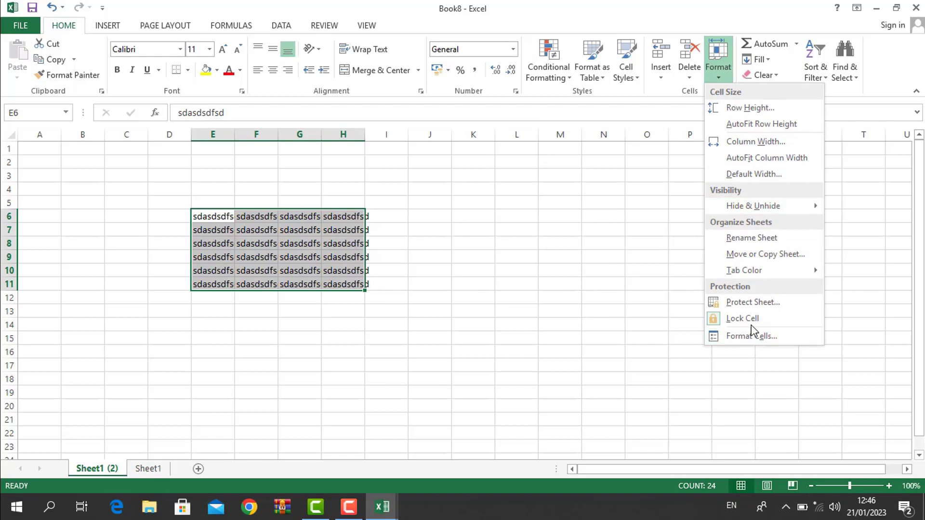
{"action": "mouse_move", "coordinate": [781, 273]}
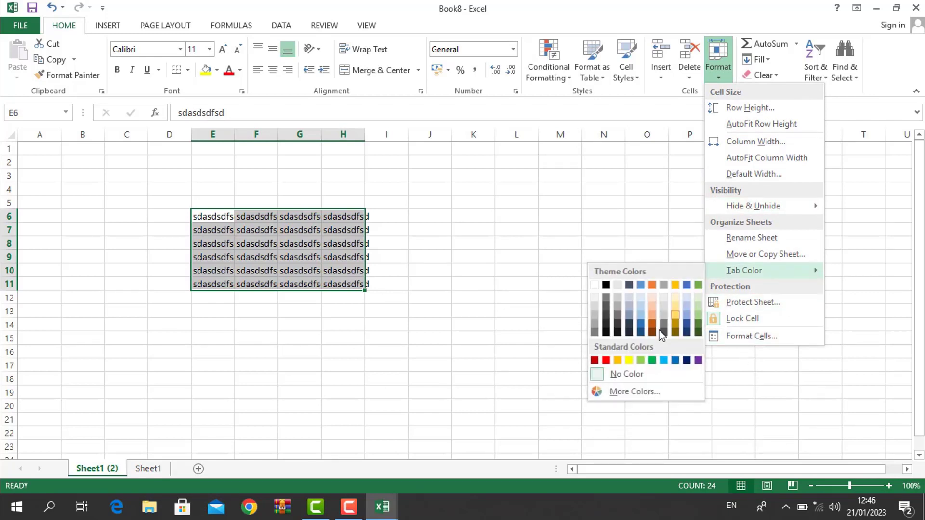
{"action": "left_click", "coordinate": [606, 361]}
{"action": "left_click", "coordinate": [93, 471]}
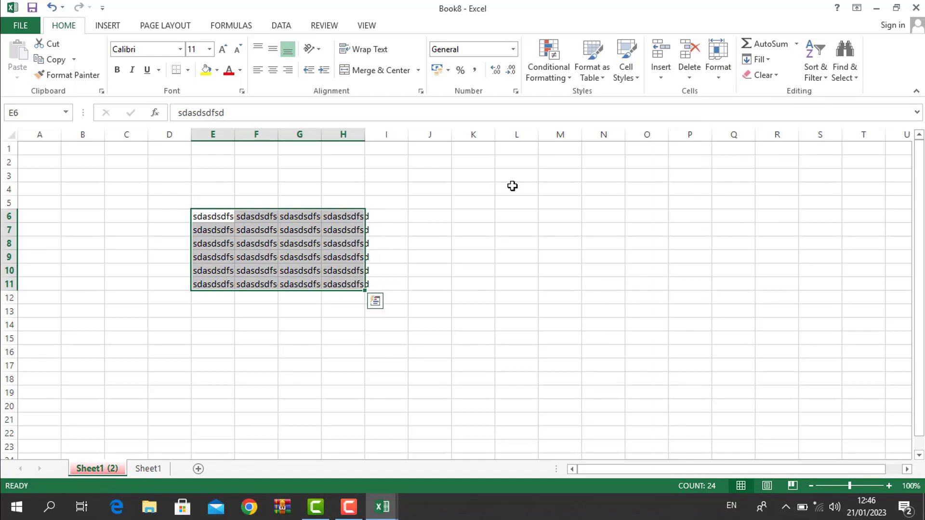
Step: Look at the sheet protection and cell locking commands, and at the review commands for protecting the sheet and workbook
{"action": "left_click", "coordinate": [717, 64]}
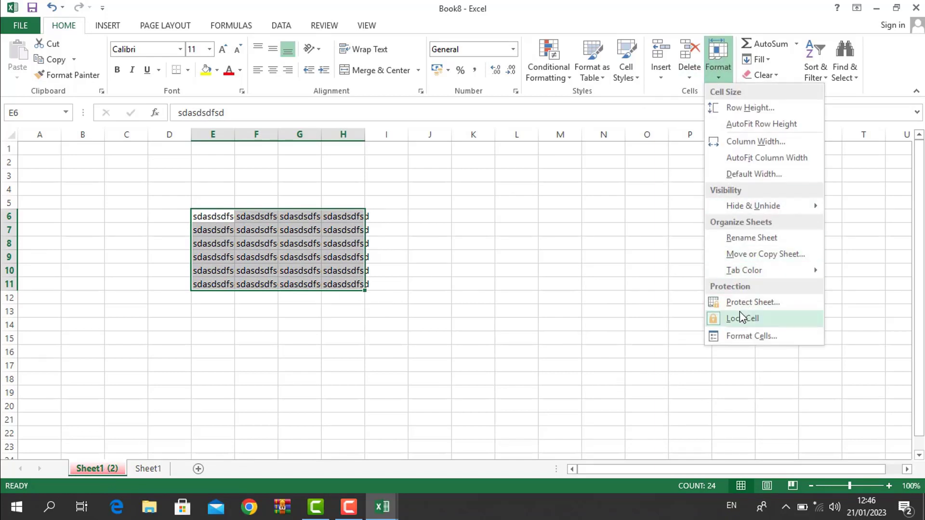
{"action": "left_click", "coordinate": [325, 237]}
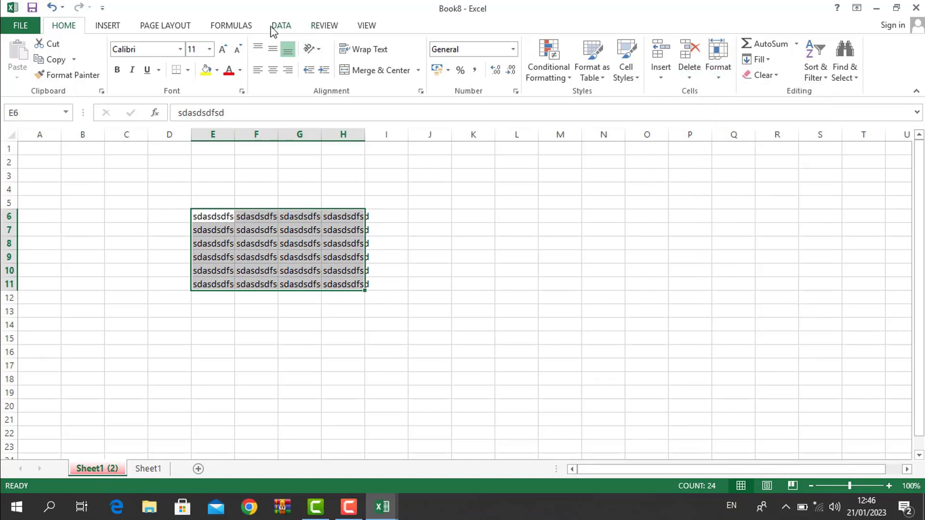
{"action": "left_click", "coordinate": [324, 26]}
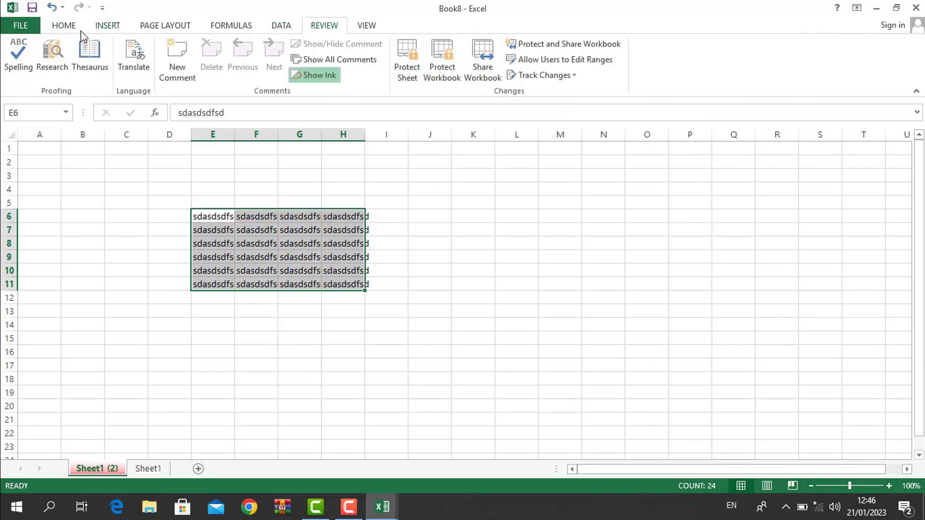
{"action": "left_click", "coordinate": [64, 26]}
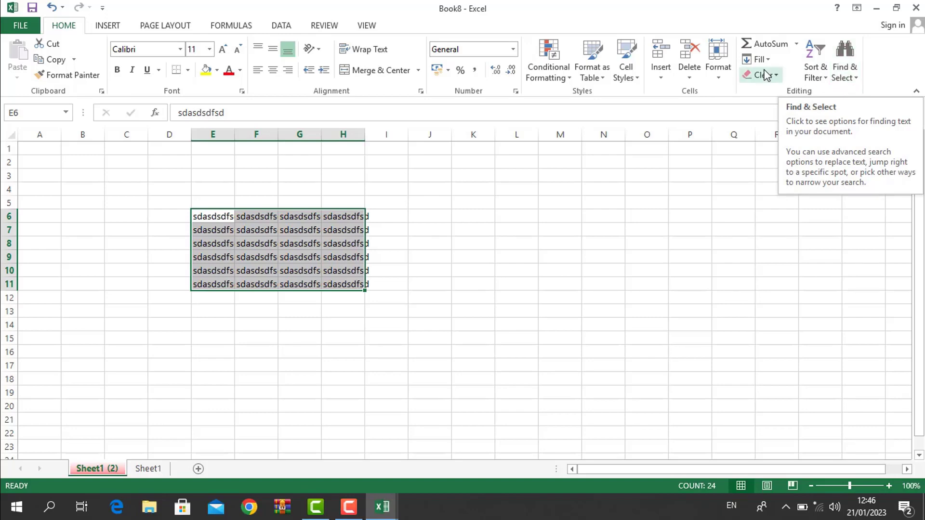
Step: Minimize all open workbook windows, from Book8 down to the earliest one, to show the desktop
{"action": "left_click", "coordinate": [885, 8]}
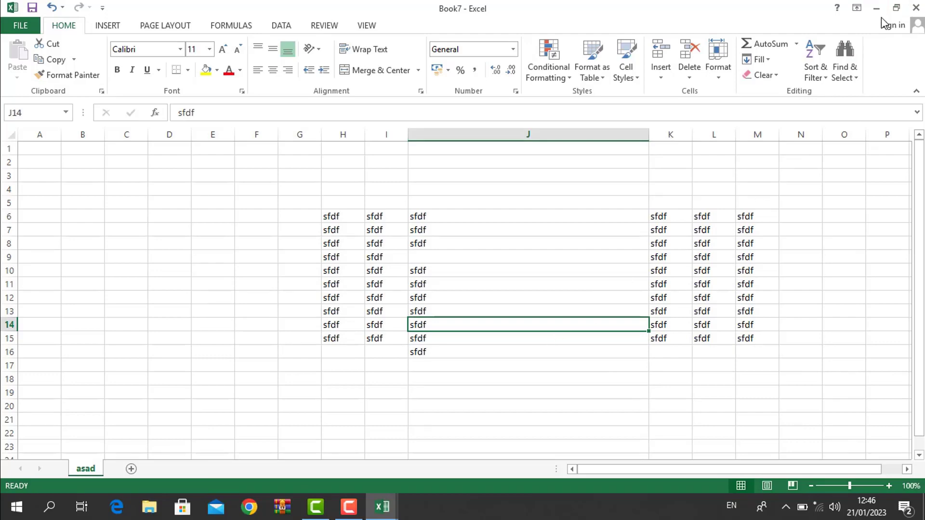
{"action": "left_click", "coordinate": [880, 7]}
{"action": "left_click", "coordinate": [879, 7]}
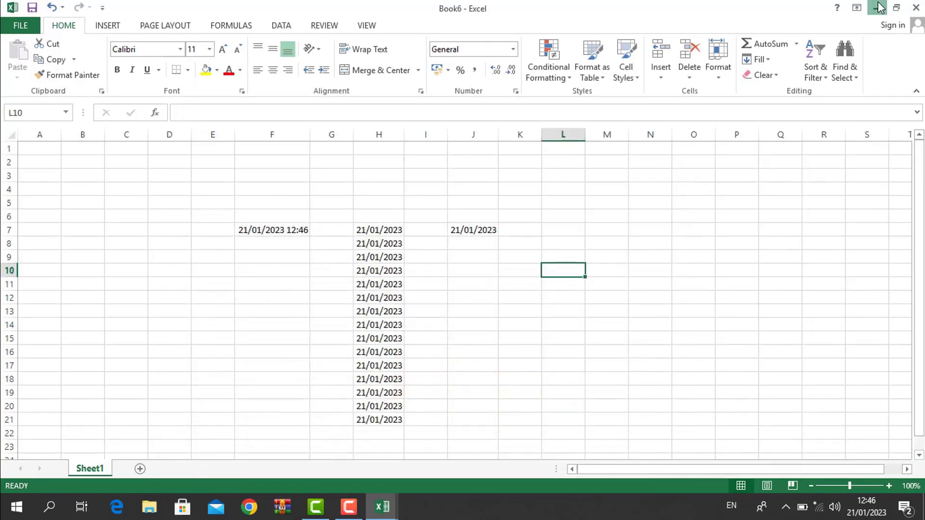
{"action": "left_click", "coordinate": [880, 7]}
{"action": "left_click", "coordinate": [880, 7]}
{"action": "left_click", "coordinate": [879, 7]}
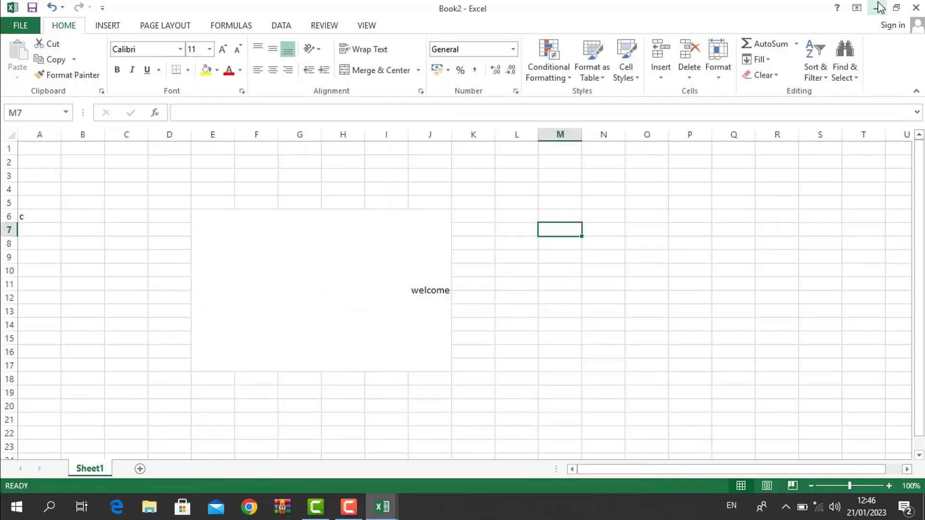
{"action": "left_click", "coordinate": [880, 7]}
{"action": "left_click", "coordinate": [879, 7]}
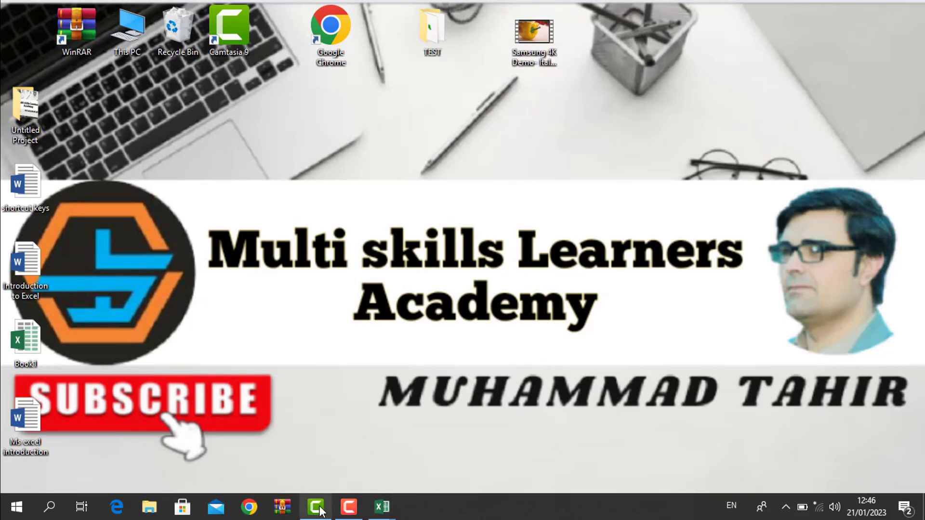
{"action": "left_click", "coordinate": [347, 507]}
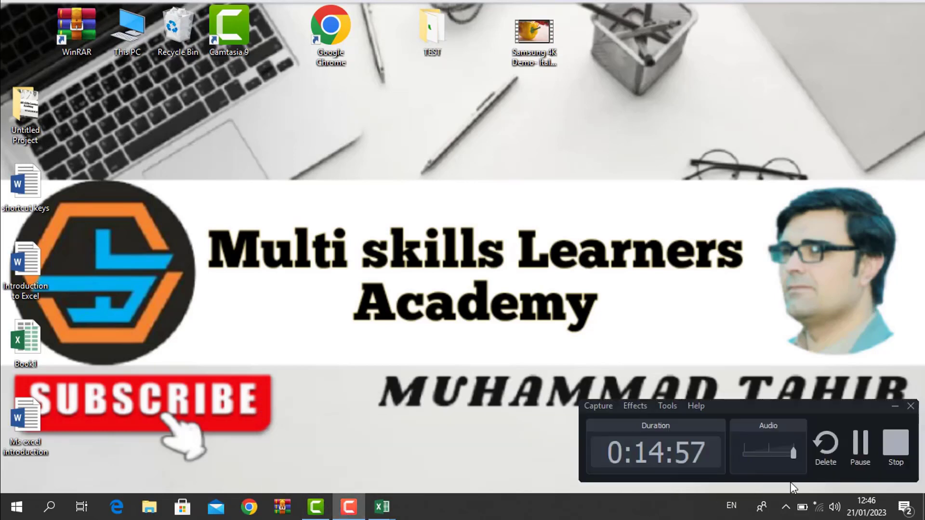